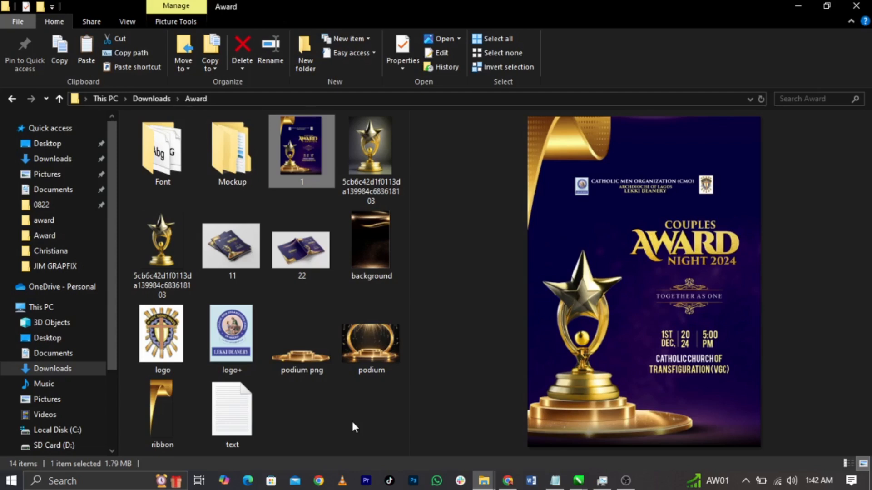
Step: Compare the podium and podium png images in the Award folder, then preview the ribbon image
left_click(369, 359)
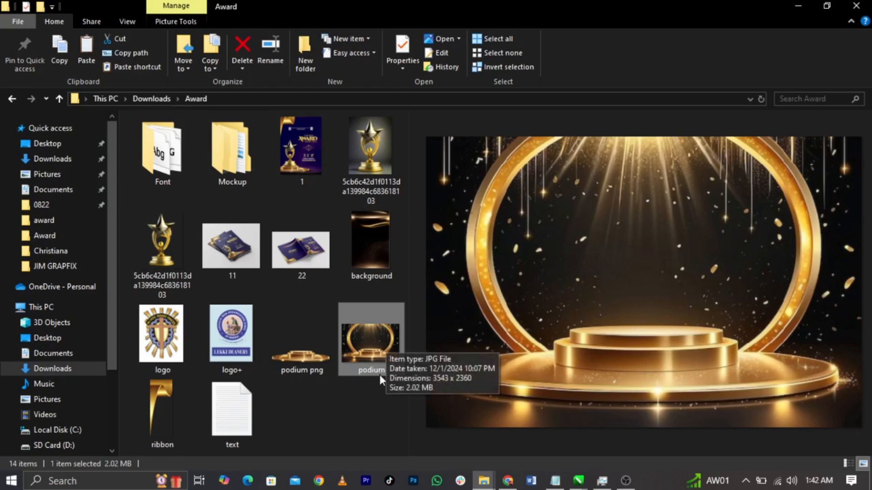
left_click(293, 361)
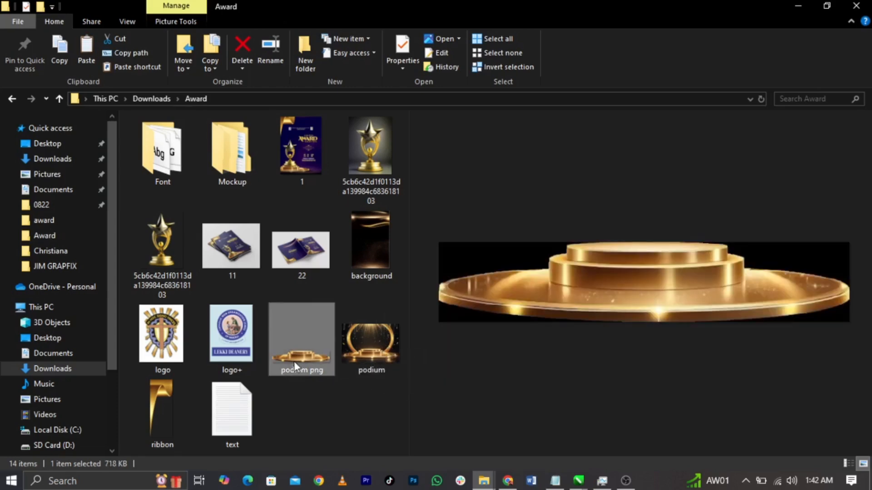
left_click(359, 355)
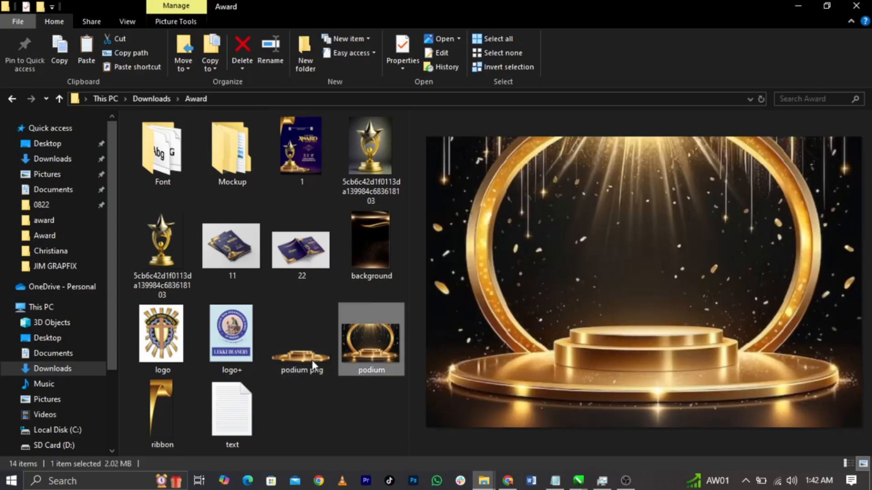
left_click(298, 362)
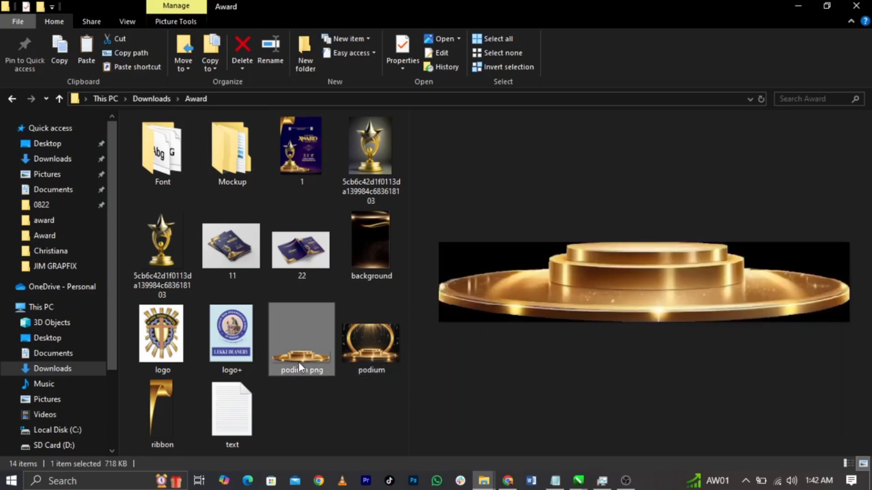
left_click(156, 400)
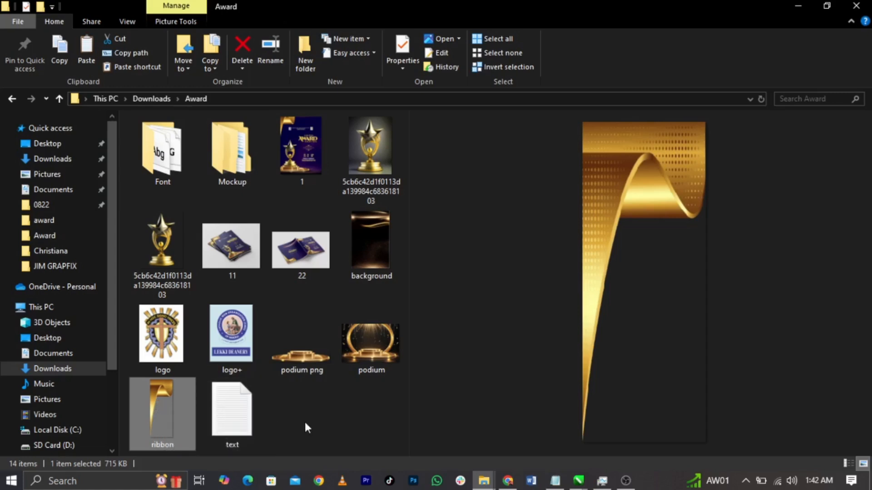
left_click(223, 164)
double_click(223, 162)
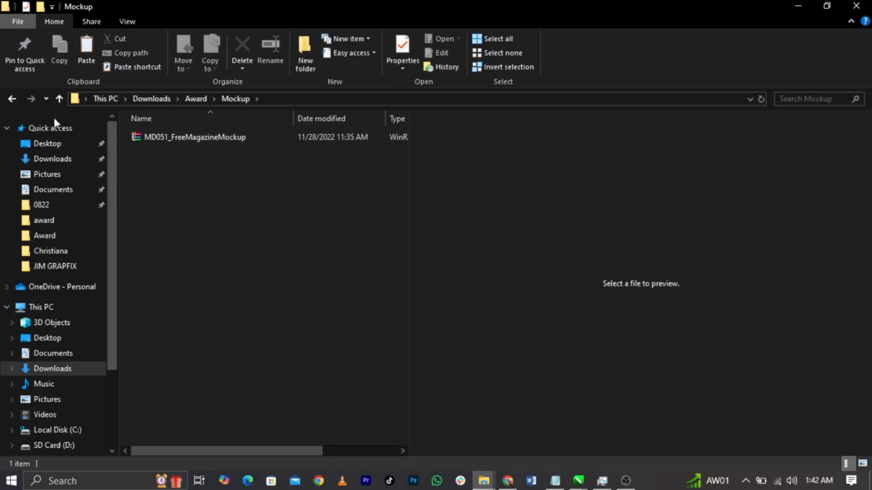
left_click(12, 99)
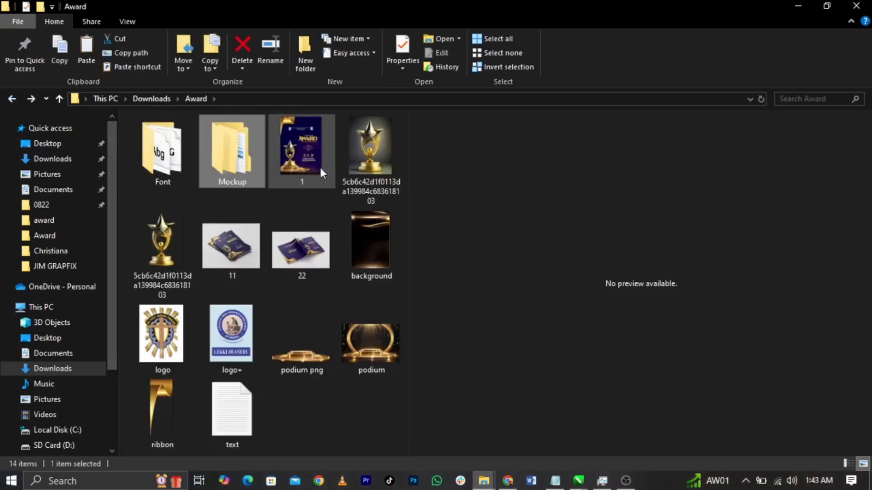
mouse_move(181, 169)
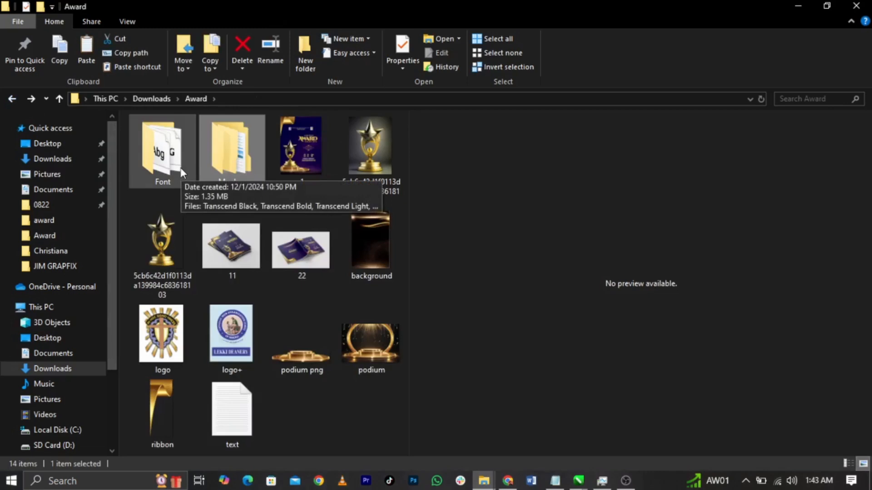
double_click(181, 169)
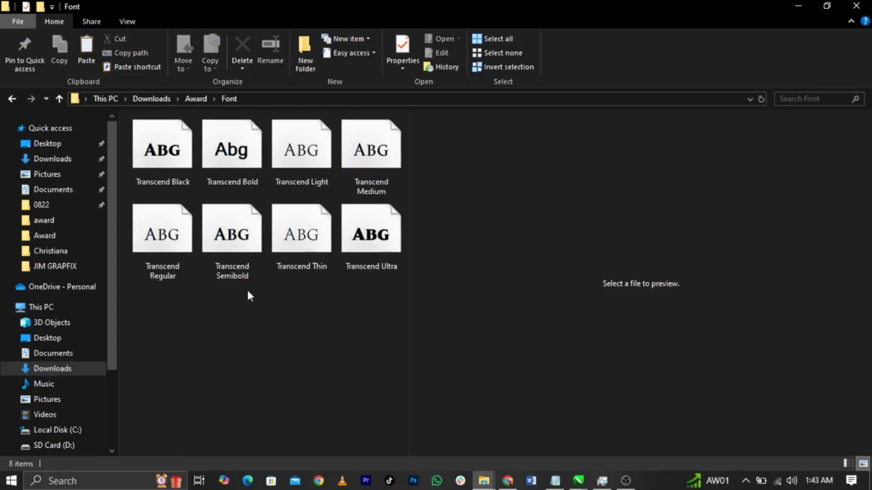
left_click(11, 102)
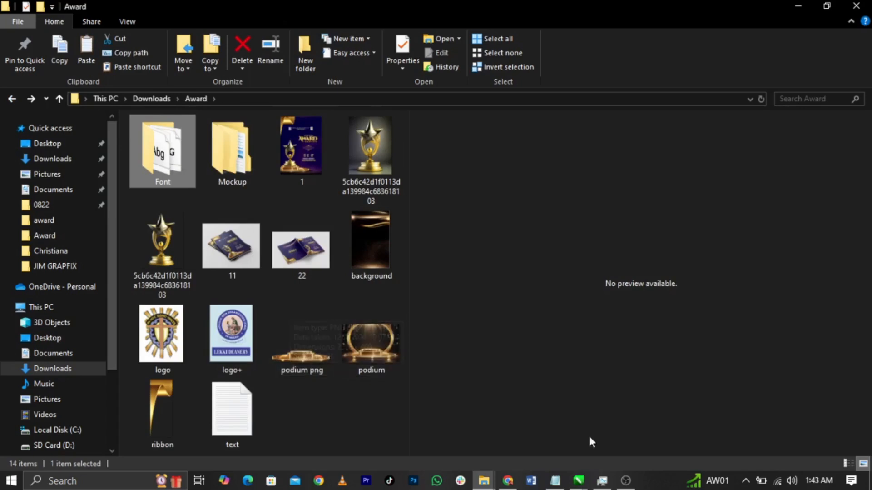
mouse_move(584, 467)
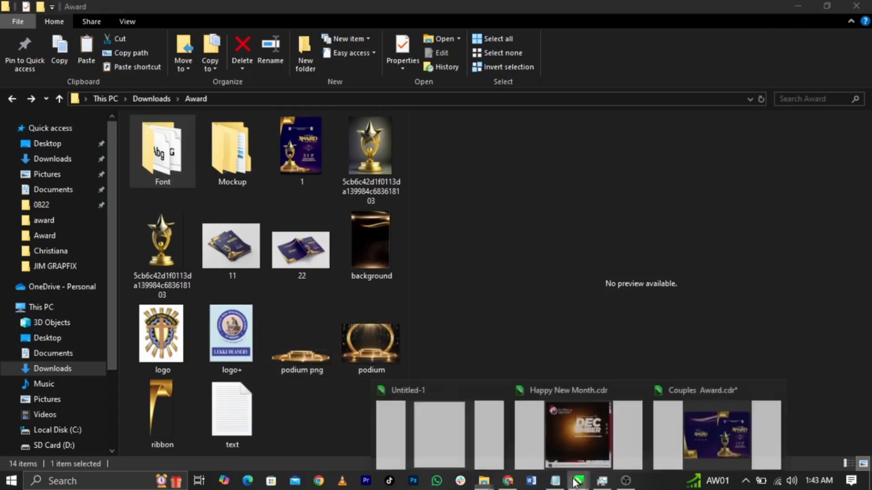
Step: Bring the blank Untitled-1 document forward and open the event text notes in Notepad
left_click(452, 456)
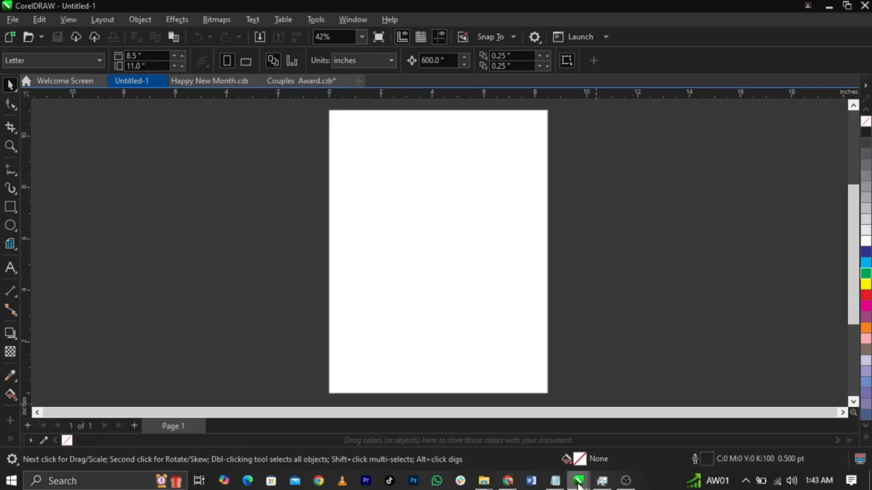
left_click(555, 481)
scroll(584, 287, "up", 2)
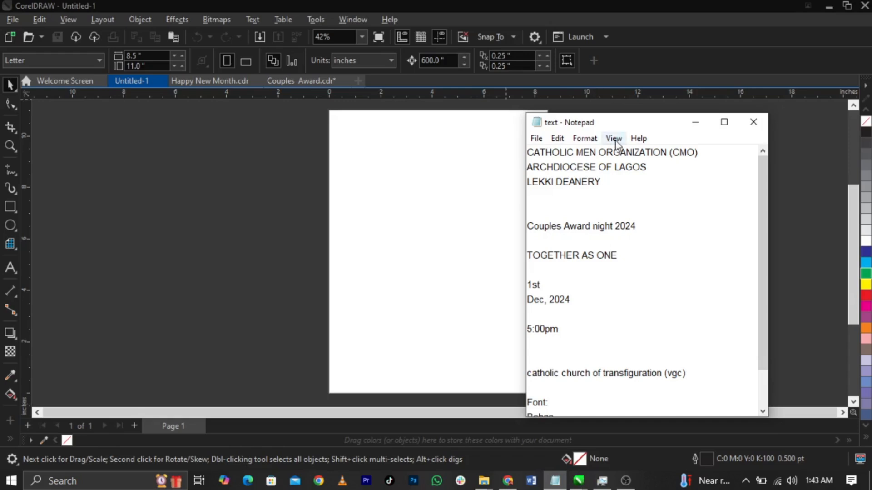
Step: Move the Notepad notes left, select the font names, and return to the CorelDRAW page
left_click_drag(627, 126, 184, 119)
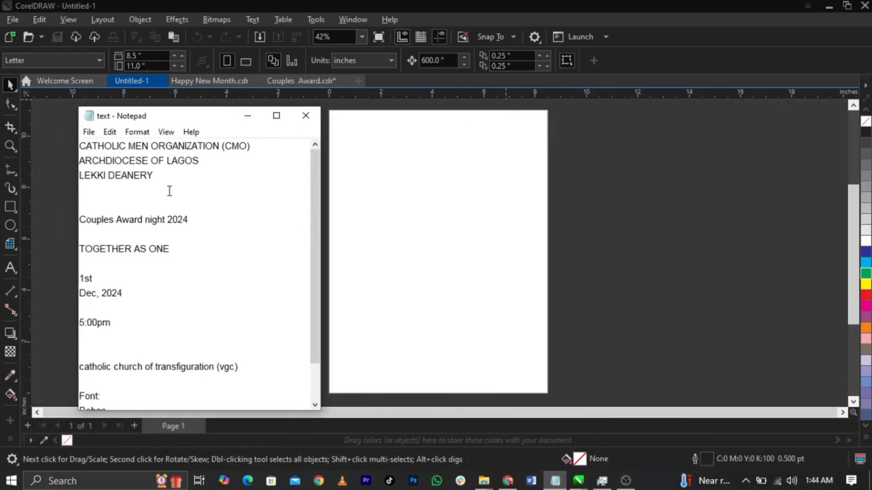
scroll(170, 182, "down", 1)
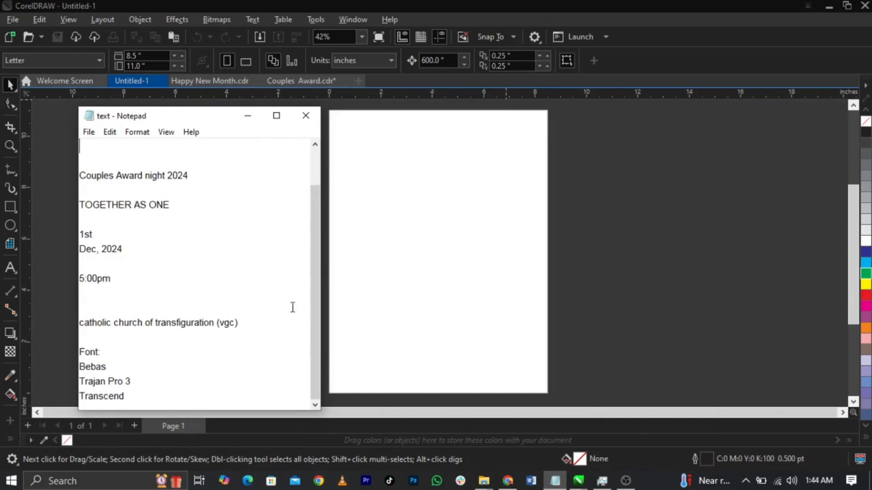
left_click_drag(137, 399, 79, 366)
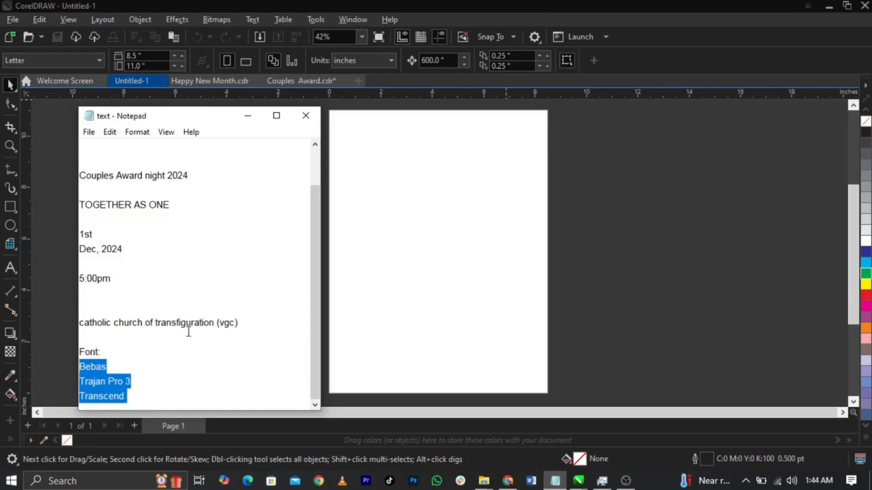
left_click(512, 289)
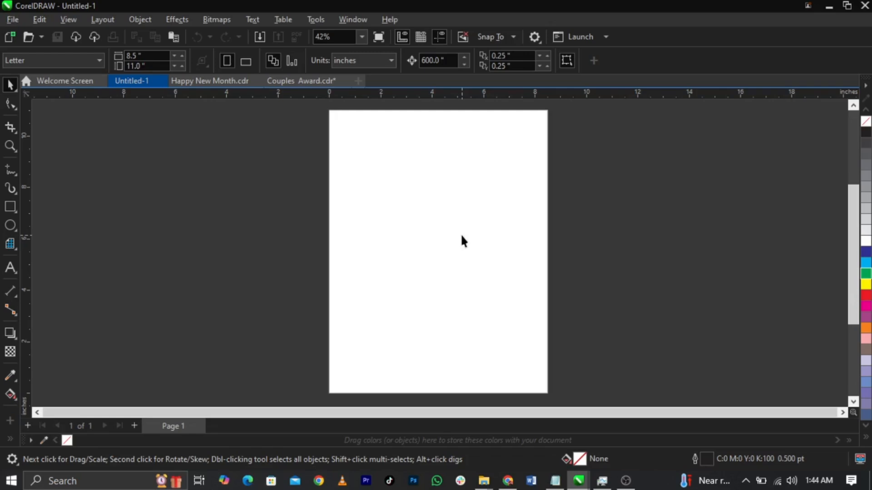
Step: Set the page to A3 in landscape orientation, 420 × 297 mm
left_click(37, 64)
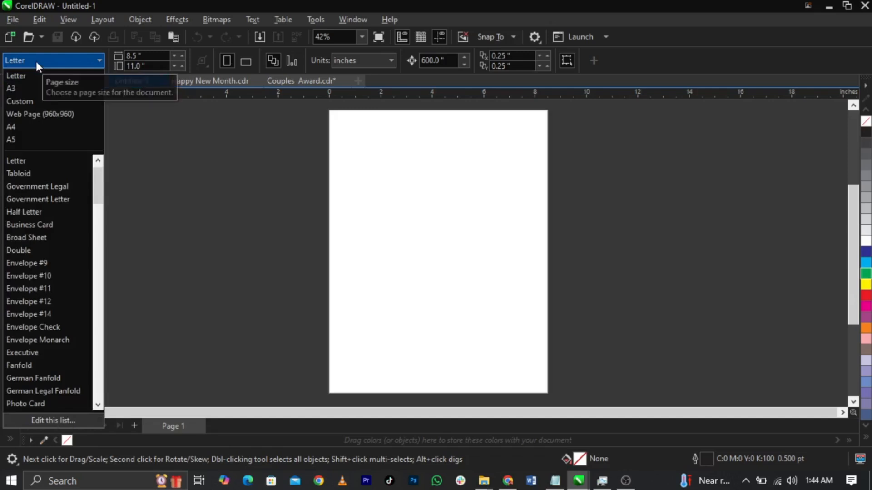
left_click(40, 87)
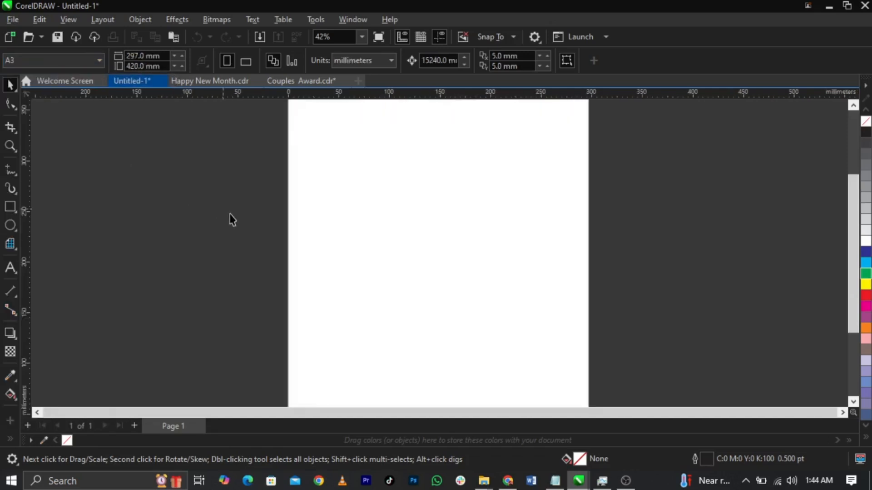
scroll(399, 233, "down", 2)
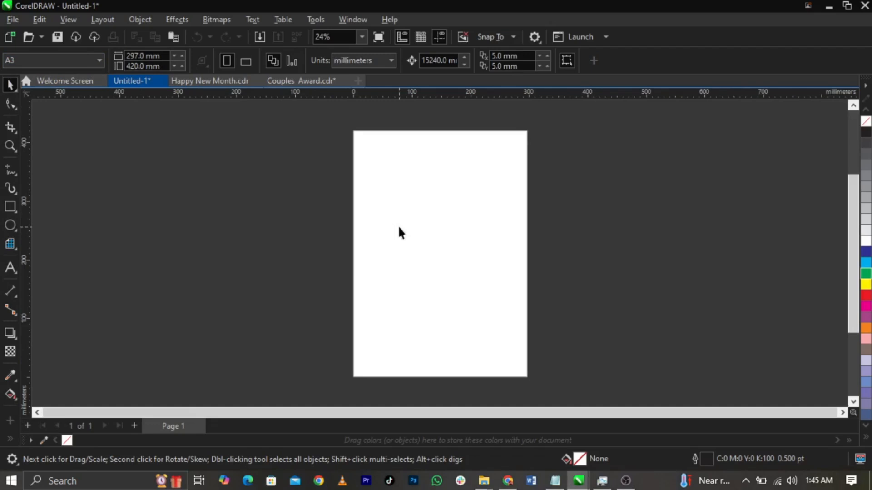
left_click(245, 67)
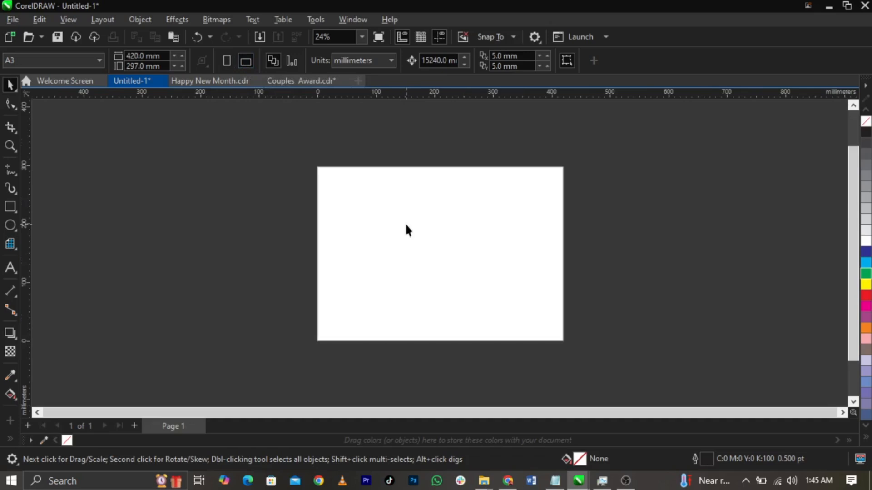
scroll(406, 229, "up", 1)
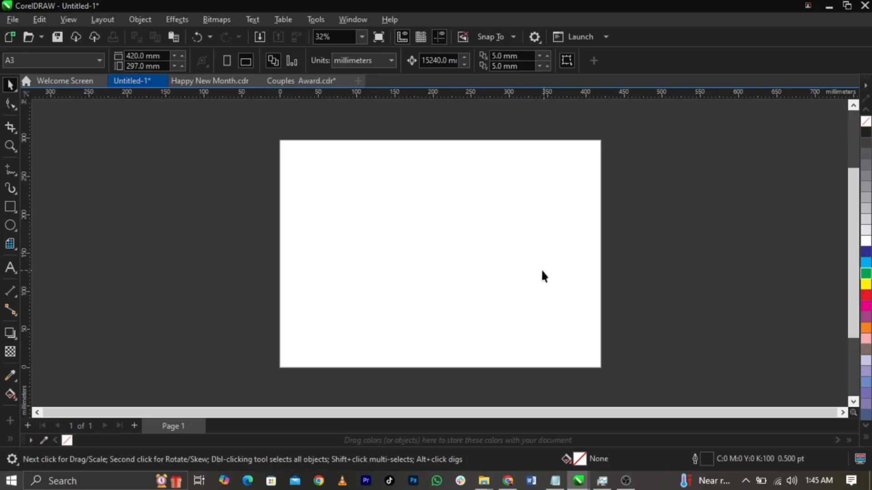
Step: Create a page-sized rectangle and narrow it to the right half, 206.239 × 297 mm
double_click(14, 204)
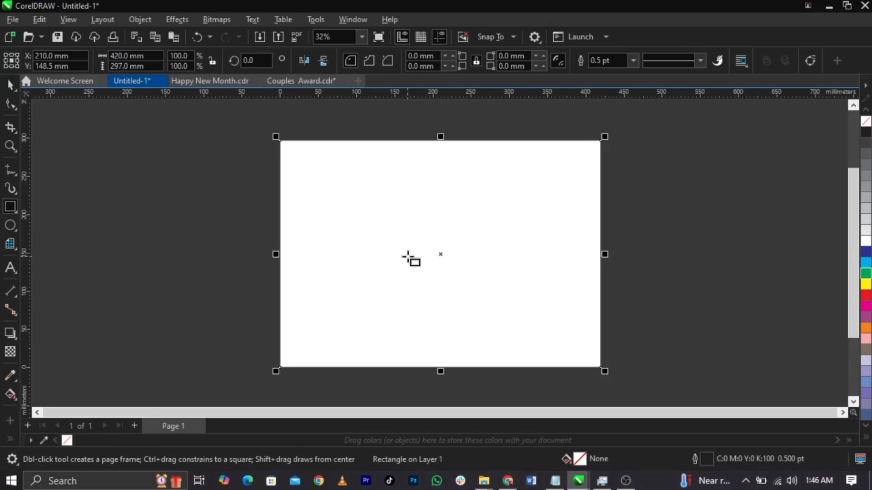
key("space")
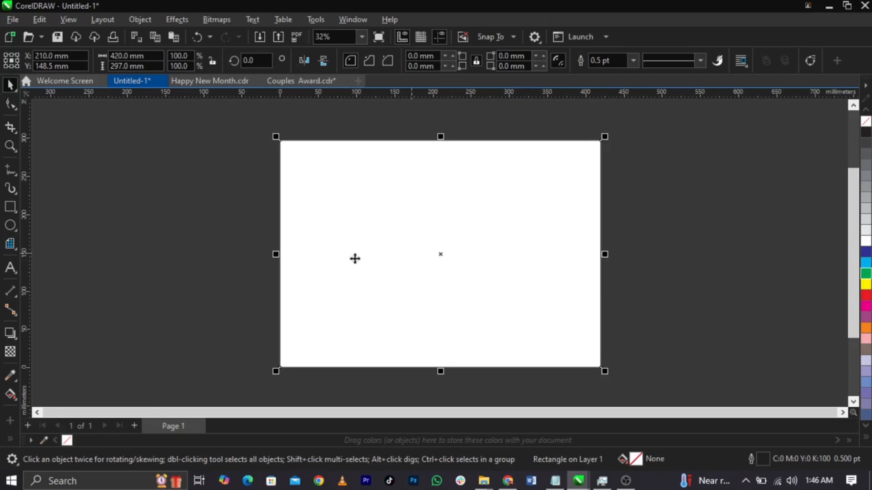
left_click_drag(274, 254, 440, 280)
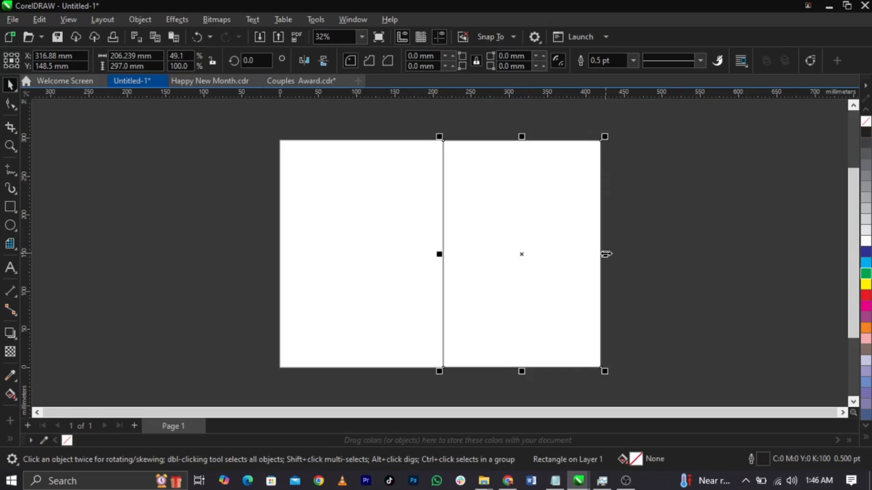
Step: Mirror a copy of the rectangle onto the left half of the page
left_click_drag(607, 254, 397, 263)
right_click(397, 263)
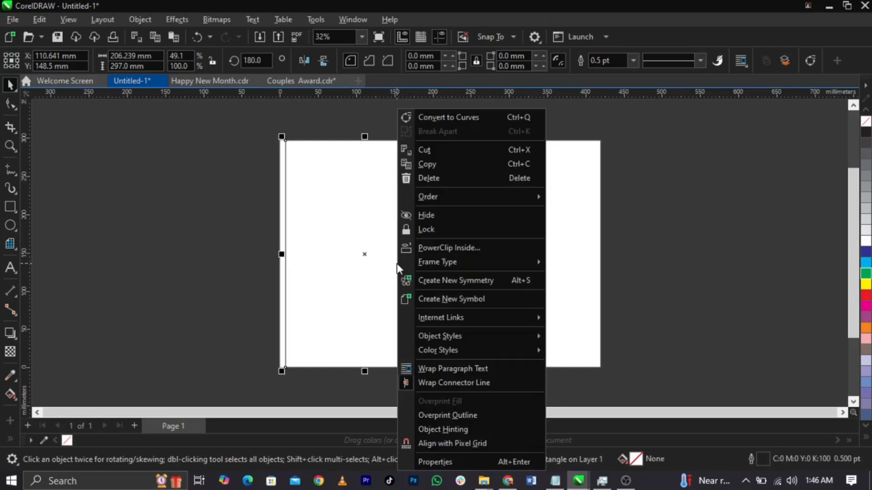
left_click(650, 280)
left_click(389, 294)
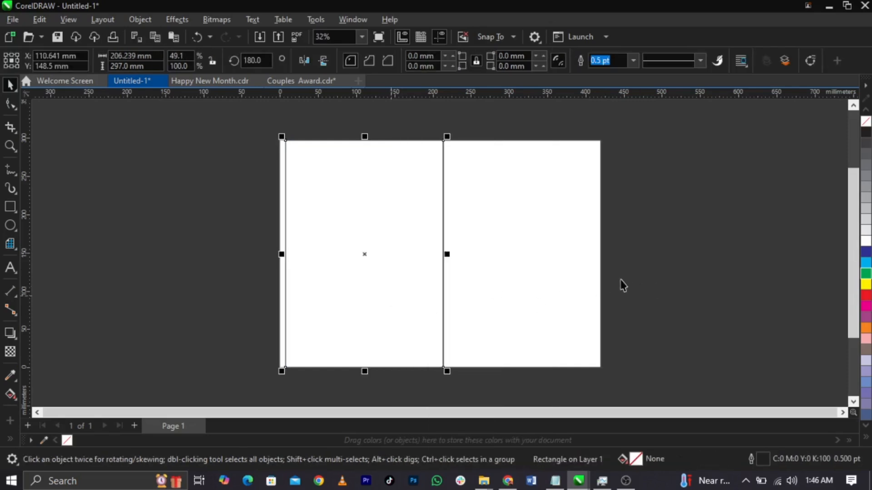
left_click(549, 281)
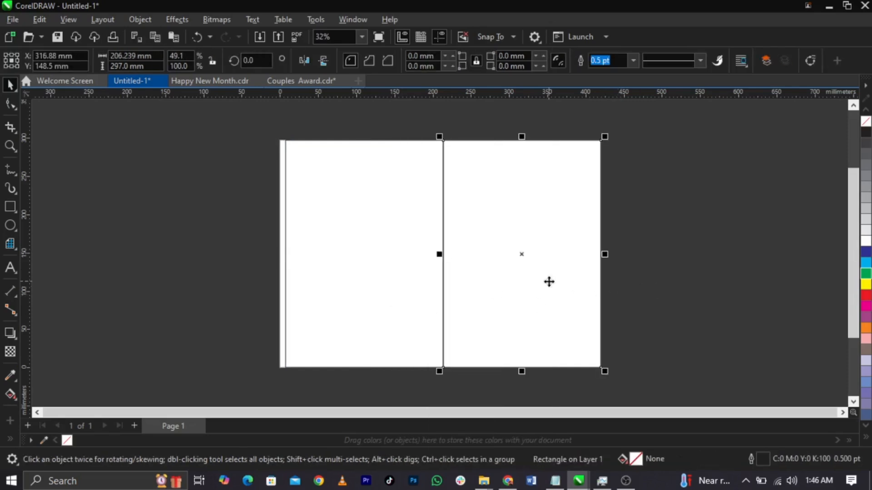
left_click(407, 281)
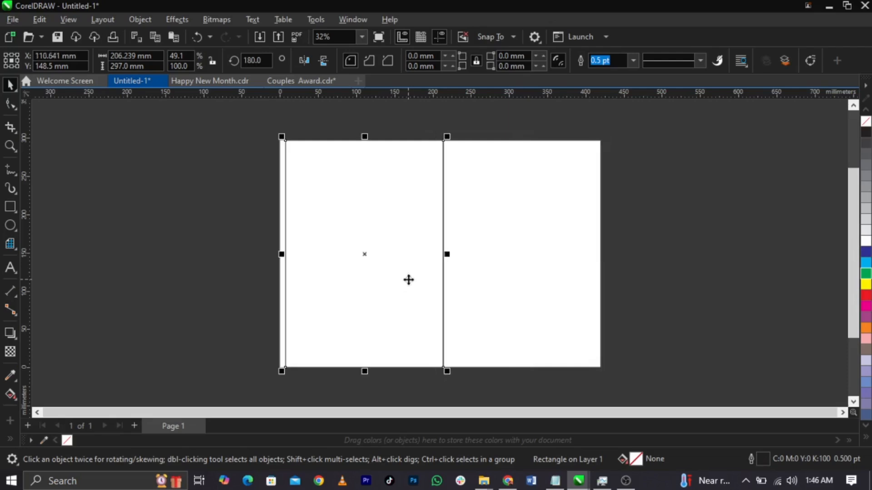
Step: Try green and yellow fills on the two rectangles, undo them, and select both
left_click(864, 273)
key("Tab")
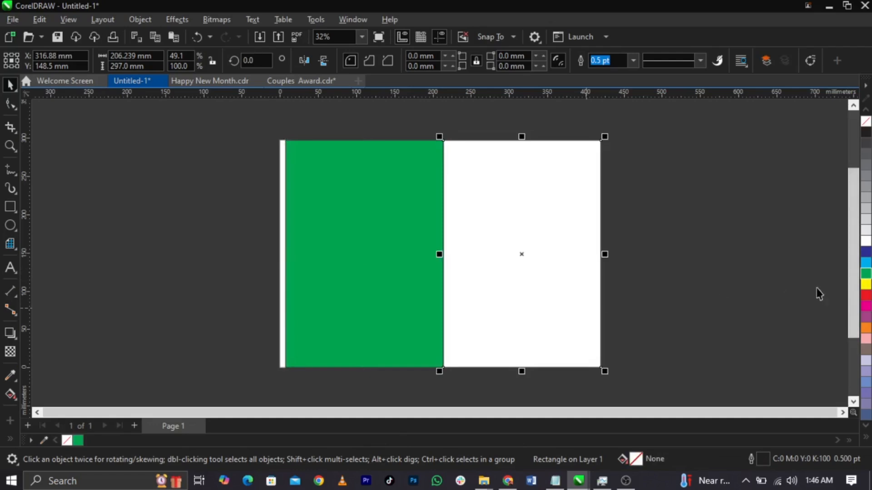
left_click(864, 284)
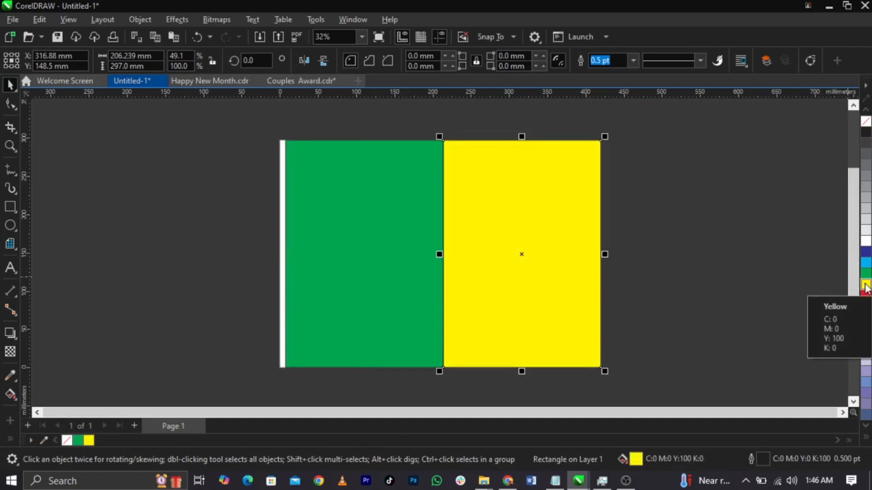
key("ctrl+z")
key("ctrl+z")
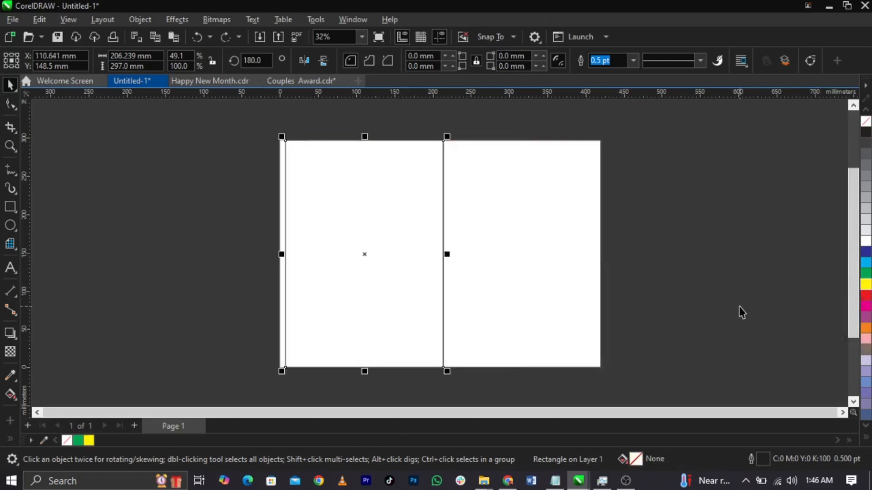
left_click(486, 293)
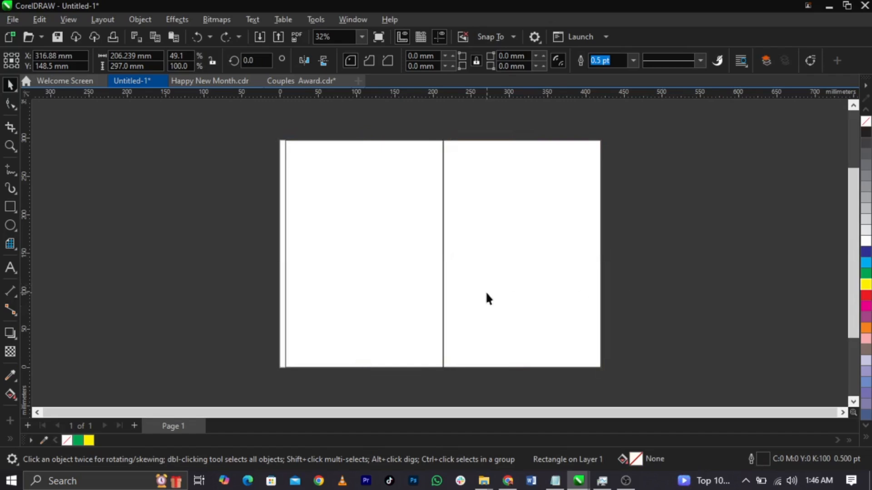
left_click(356, 293, "shift")
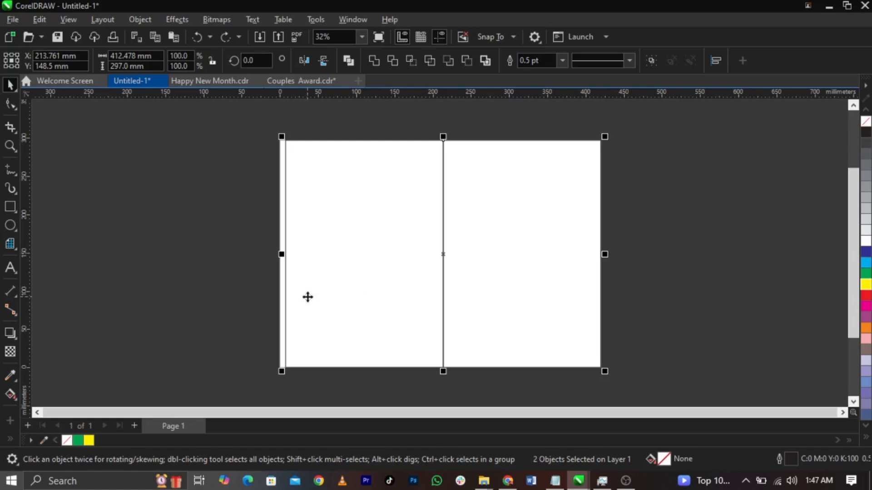
Step: Stretch both rectangles left to the page edge so they span the full 420 mm
scroll(284, 253, "up", 7)
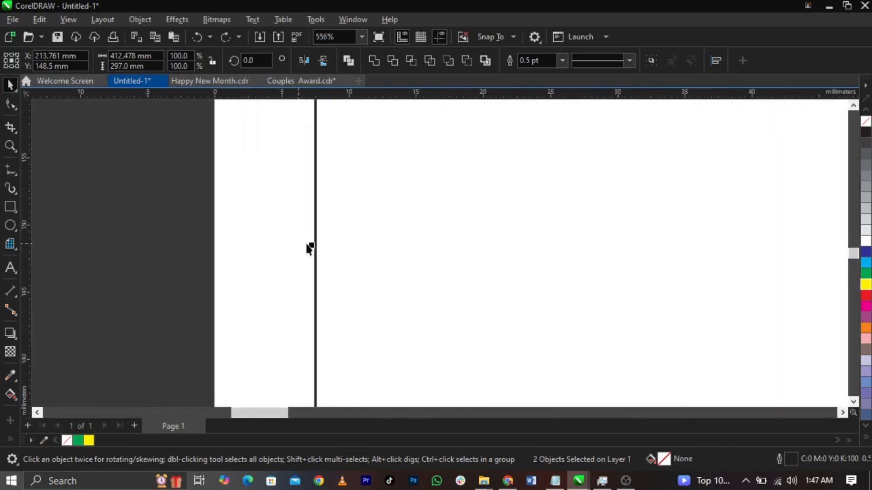
left_click_drag(313, 244, 212, 268)
scroll(212, 268, "down", 6)
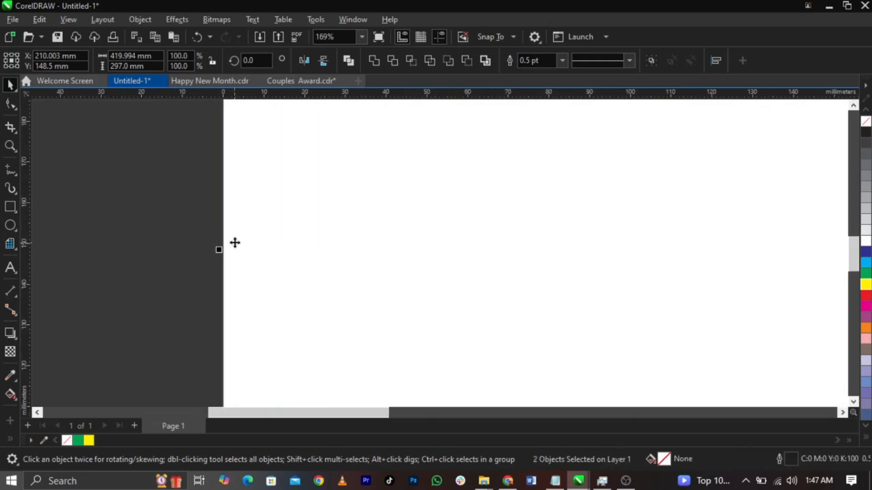
scroll(241, 243, "down", 2)
scroll(514, 255, "up", 1)
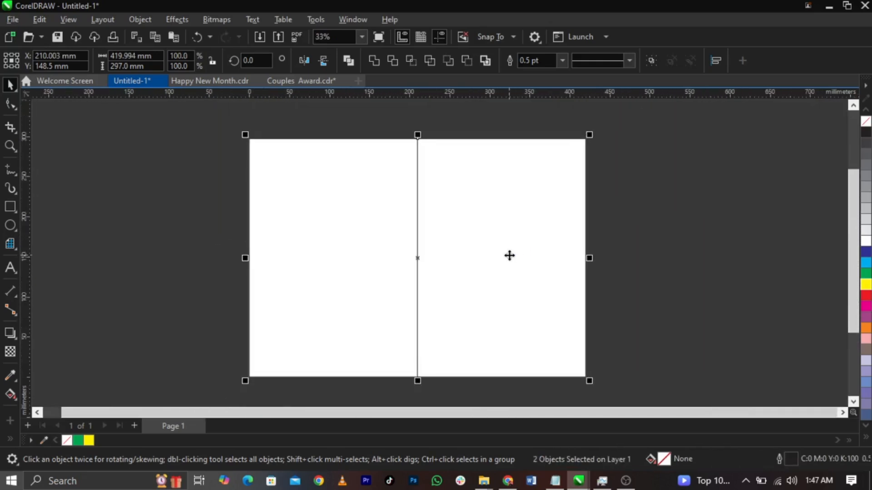
scroll(509, 256, "up", 1)
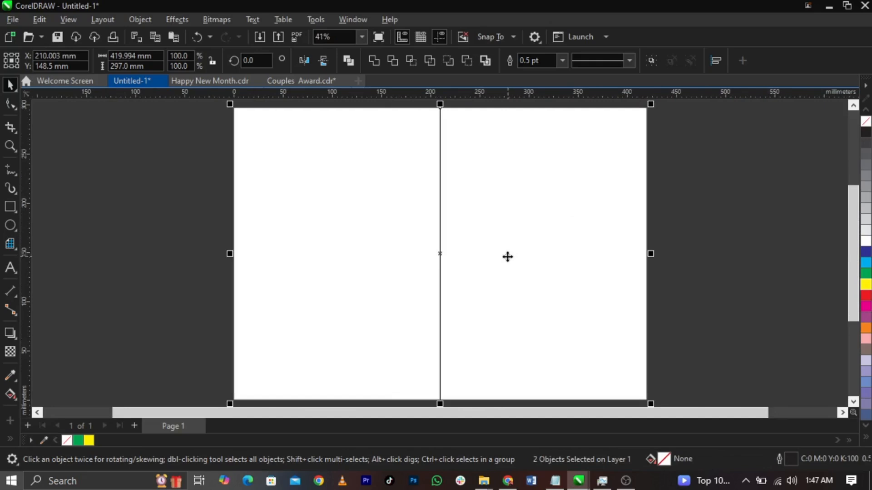
left_click(651, 234)
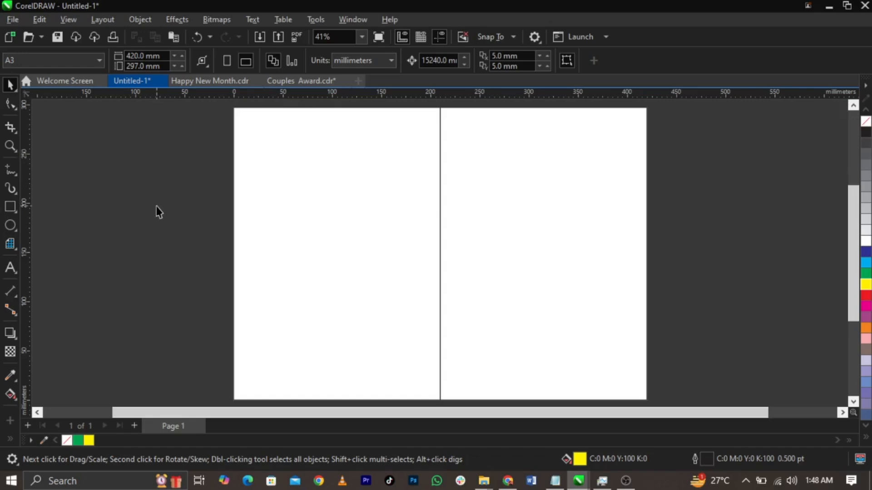
Step: Draw a small yellow 33.105 mm square near the left panel's top-left corner
left_click(9, 208)
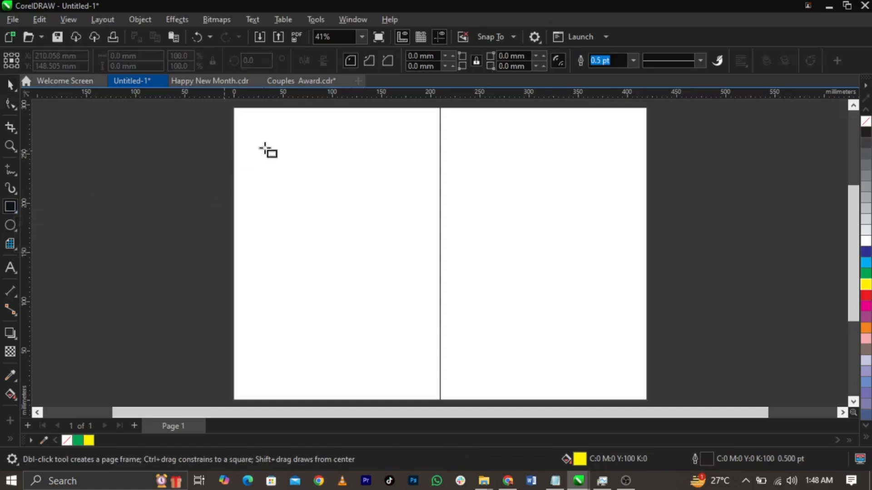
left_click_drag(271, 145, 304, 176)
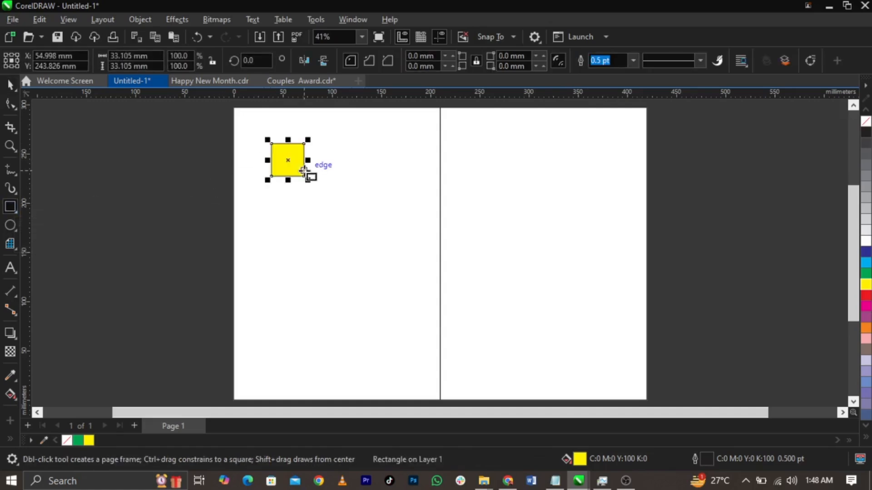
key("space")
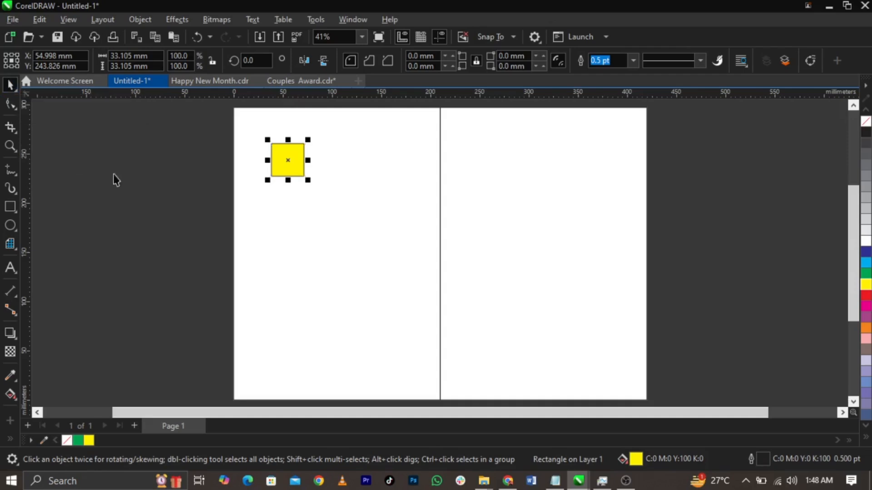
left_click(141, 181)
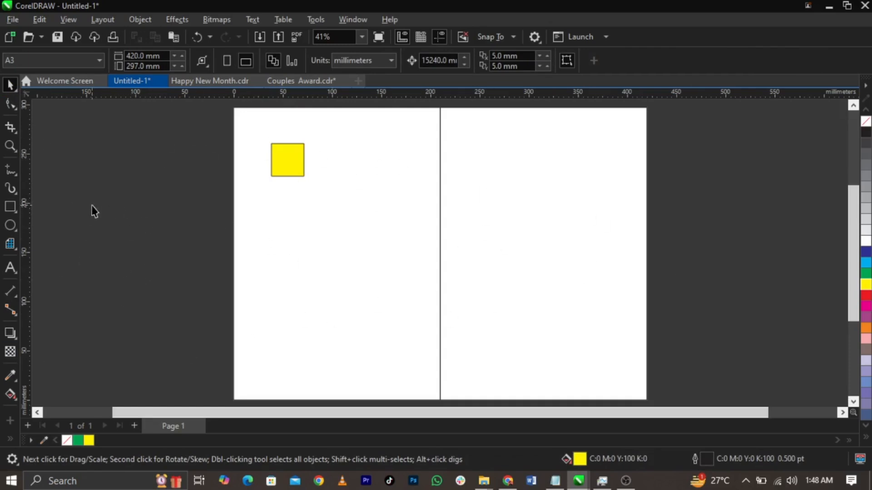
left_click(285, 163)
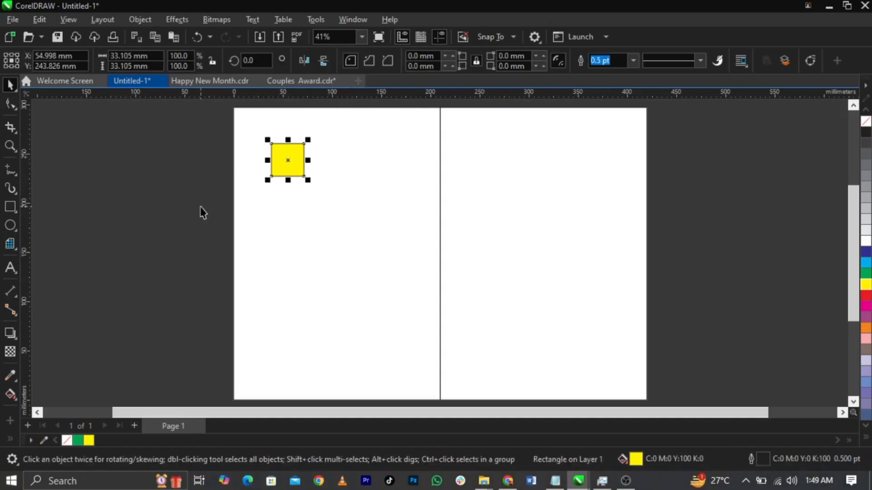
left_click(203, 212)
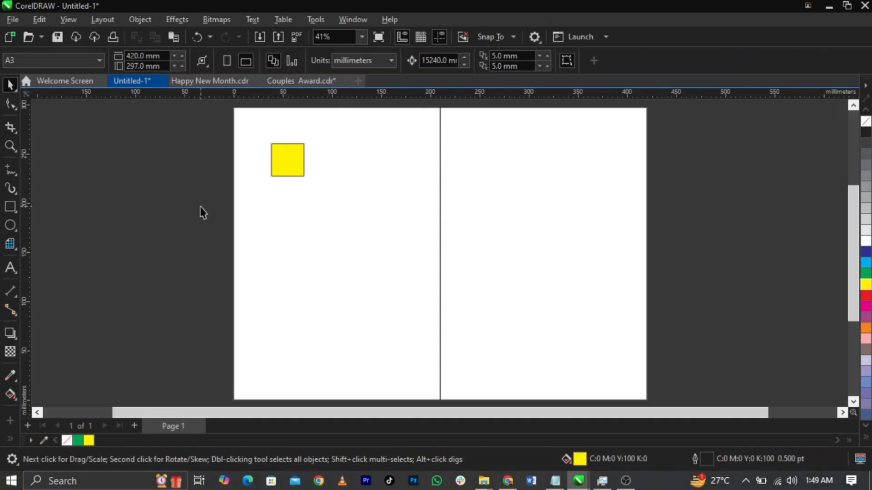
left_click(296, 162)
left_click(195, 181)
Step: Switch the document units to inches and select the yellow square
left_click(366, 64)
left_click(358, 74)
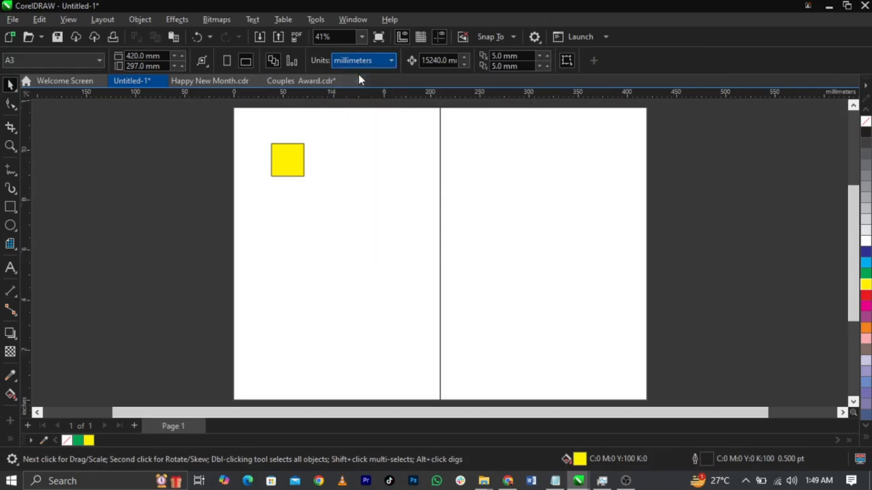
left_click(286, 156)
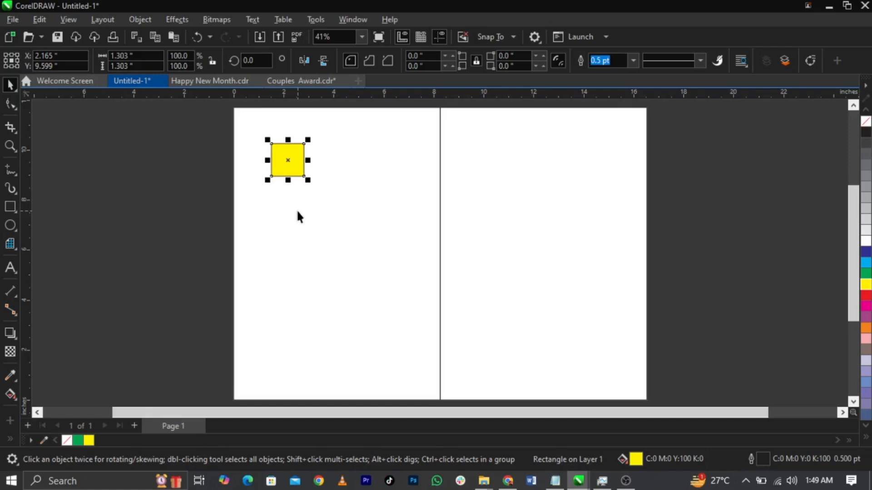
left_click(284, 159)
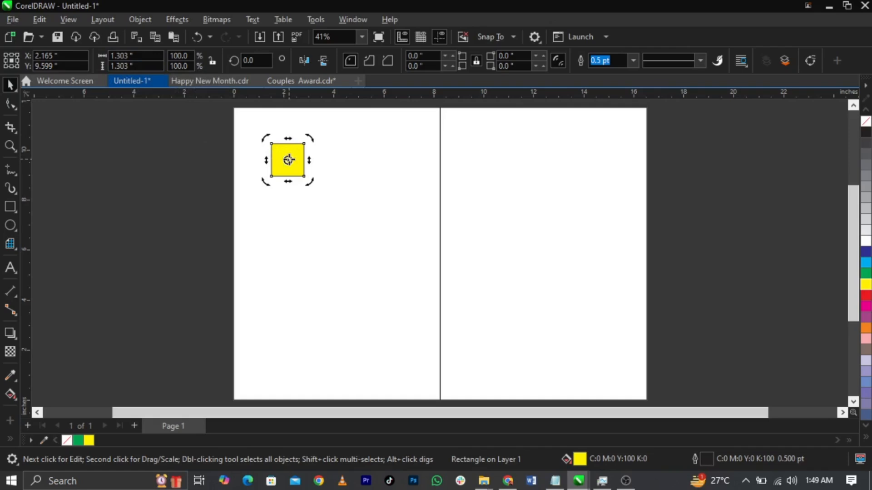
left_click(291, 160)
Step: Resize the yellow square to 0.7 × 0.7 inches
left_click(119, 56)
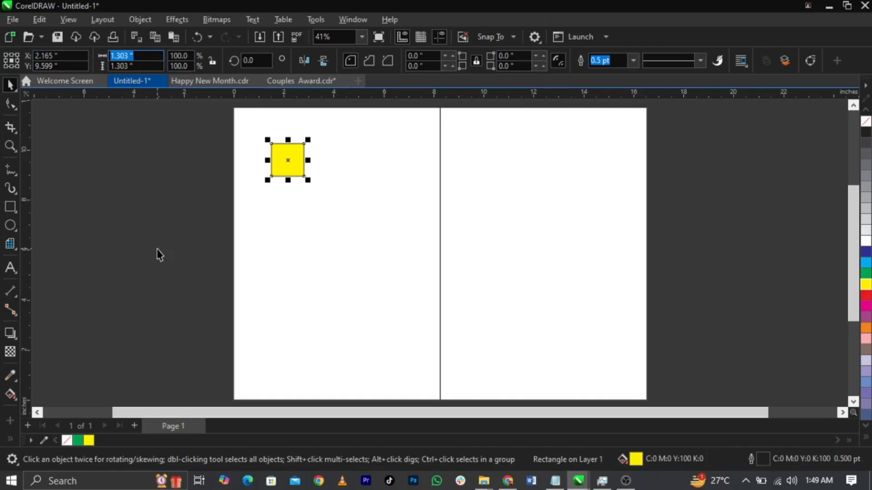
type("0.7")
key("Tab")
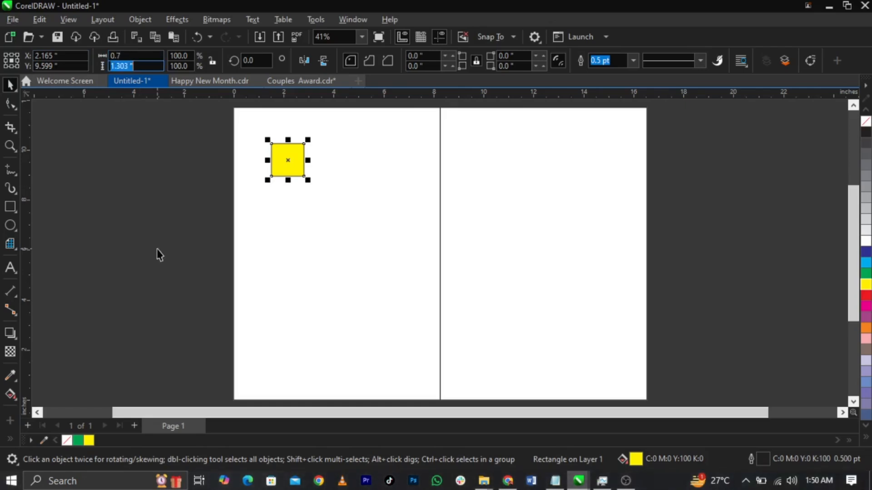
type("0.7")
key("Return")
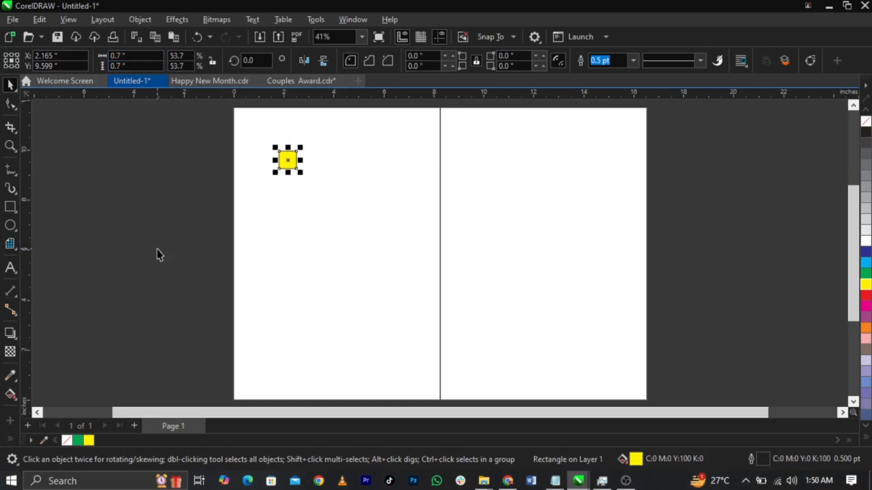
Step: Align the yellow square to the top-left corner of the left page rectangle
left_click(287, 276, "shift")
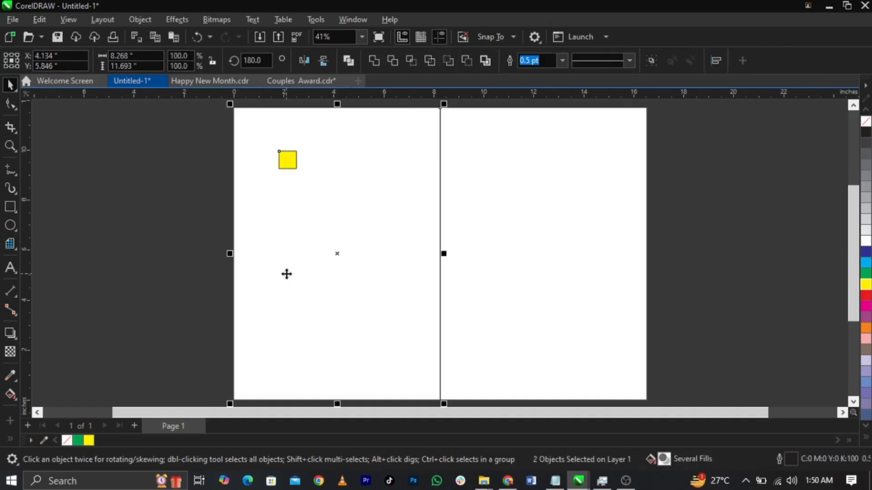
key("t")
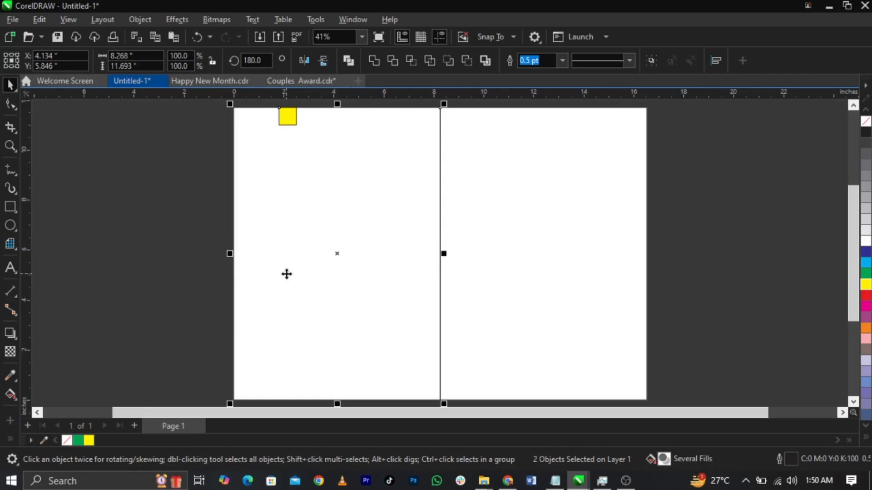
key("l")
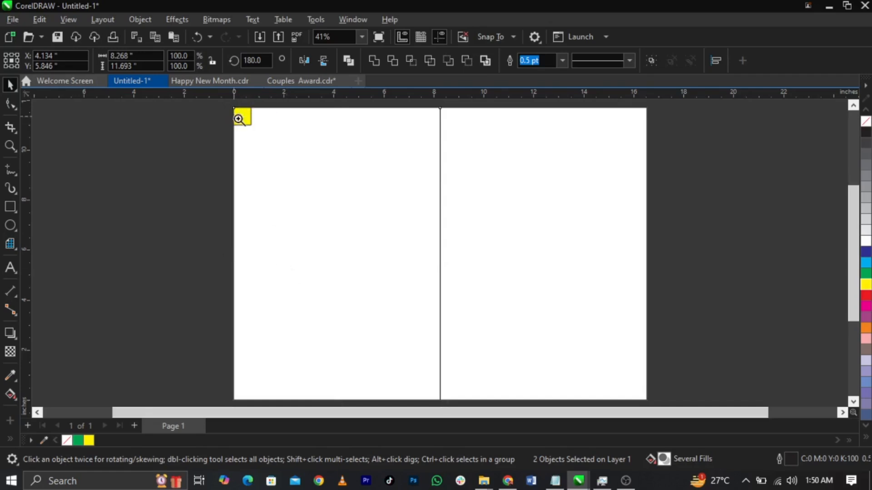
Step: Place horizontal and vertical guidelines along the square's bottom and right edges
key("z")
left_click_drag(229, 106, 263, 138)
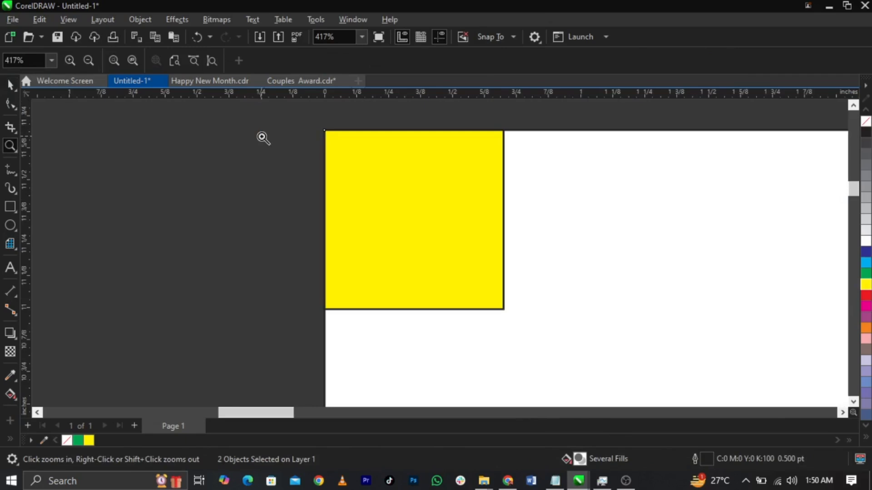
key("space")
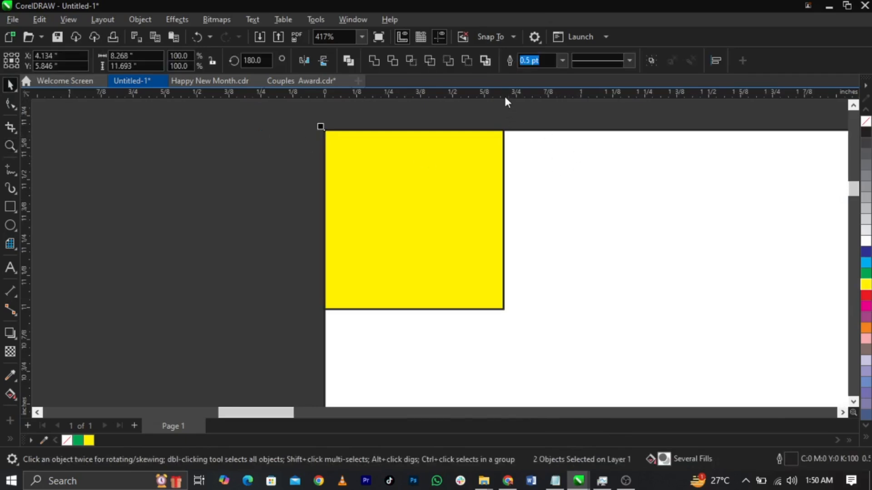
left_click_drag(506, 96, 513, 308)
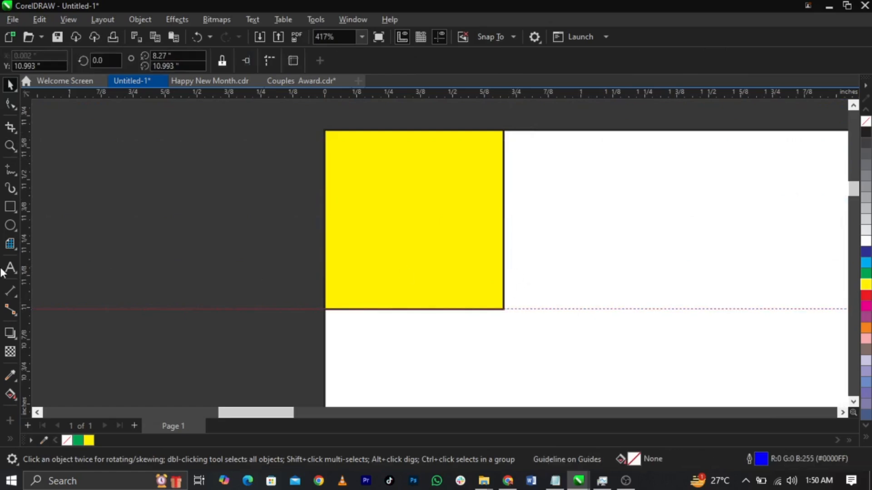
left_click_drag(27, 267, 502, 293)
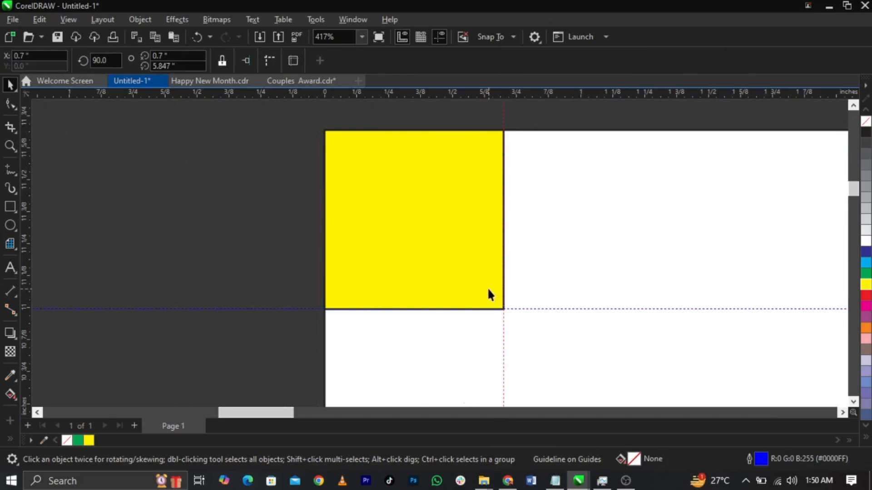
key("shift+F4")
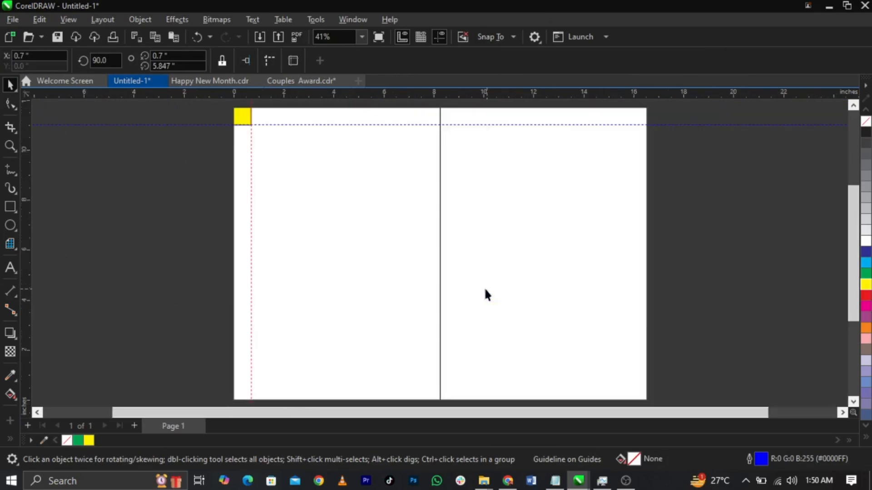
left_click(247, 117)
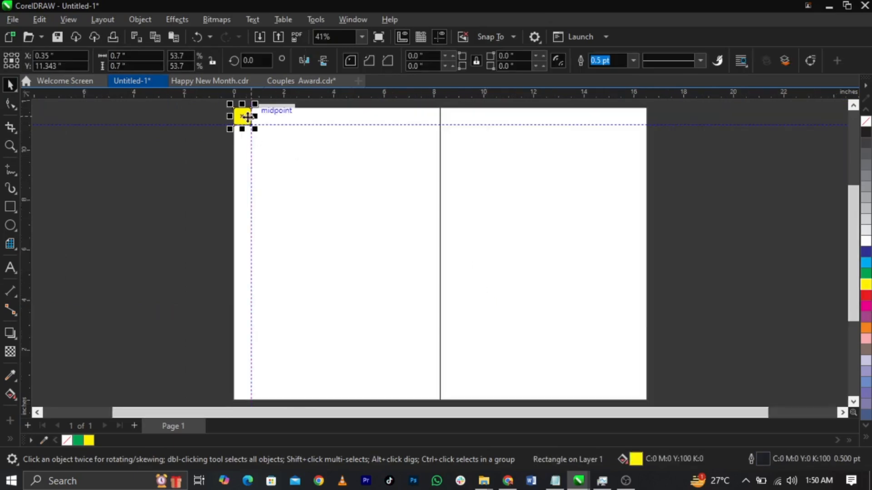
left_click(319, 307, "shift")
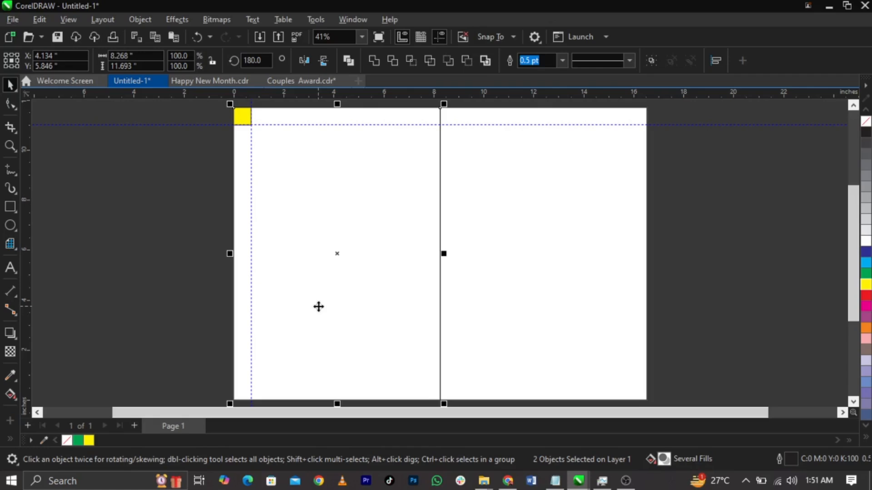
Step: Align the yellow square to the page bottom and place a horizontal guide along its top edge, 0.7 in up
key("b")
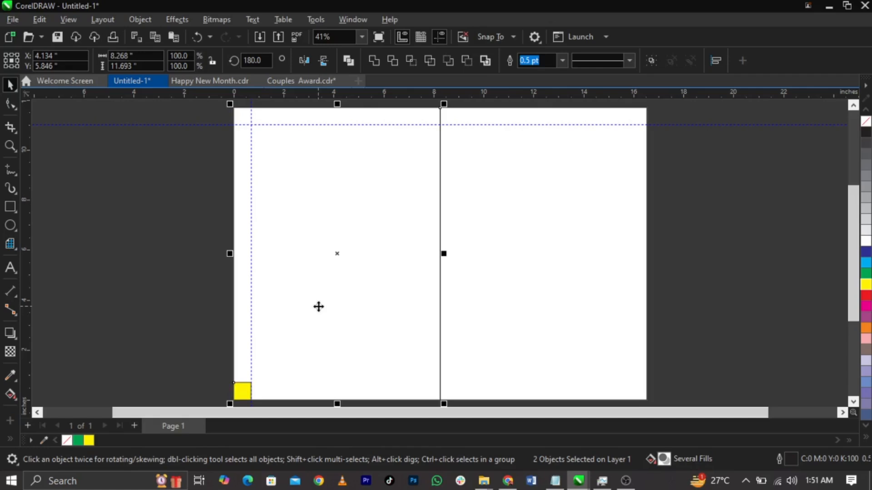
key("z")
left_click_drag(234, 376, 261, 388)
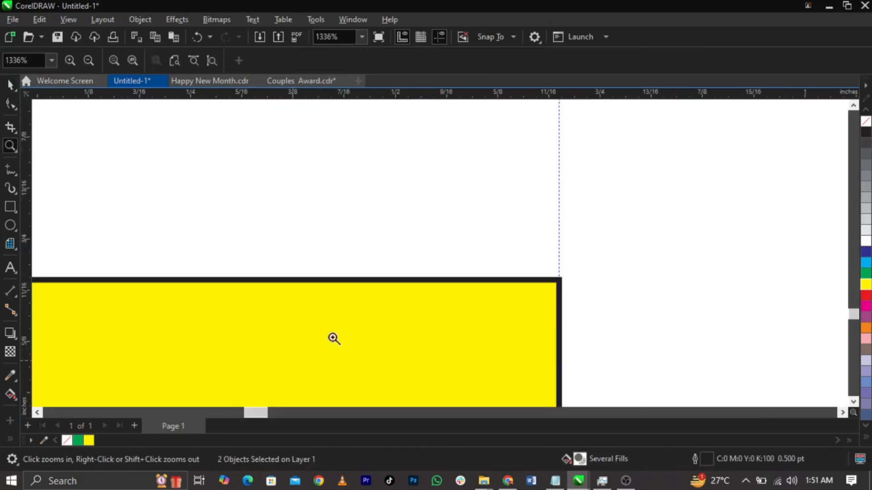
key("space")
left_click_drag(375, 94, 397, 277)
key("shift+F4")
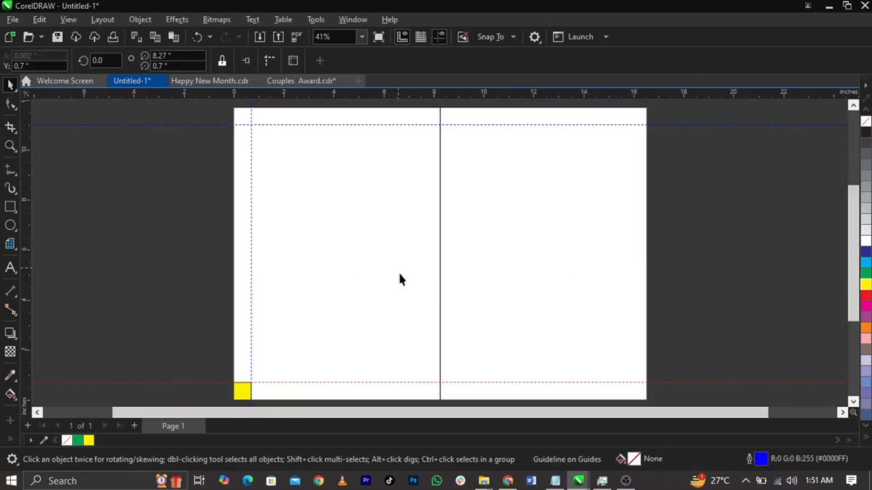
Step: Align the square to the left panel's right edge and add a vertical guide at its left edge
left_click(241, 391)
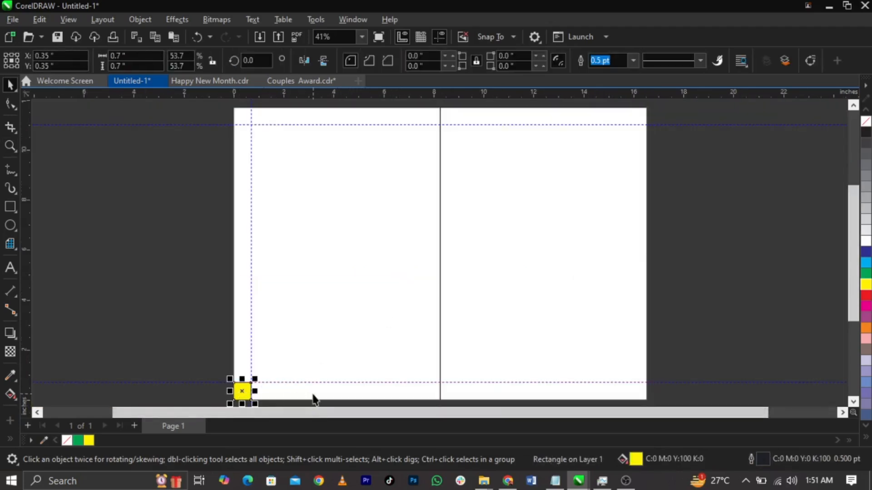
left_click(360, 350, "shift")
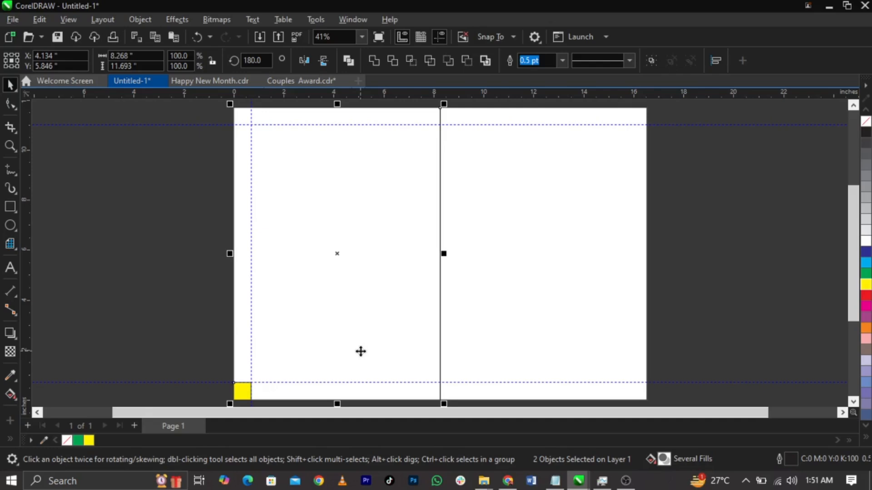
key("r")
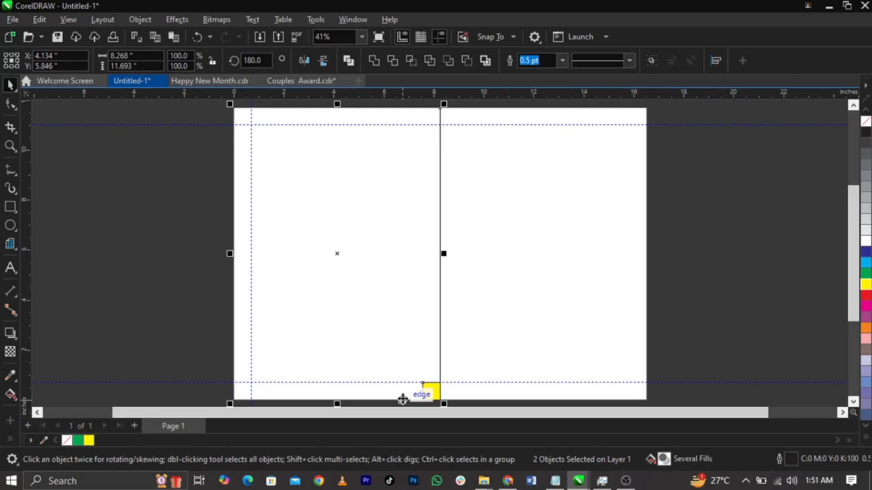
key("z")
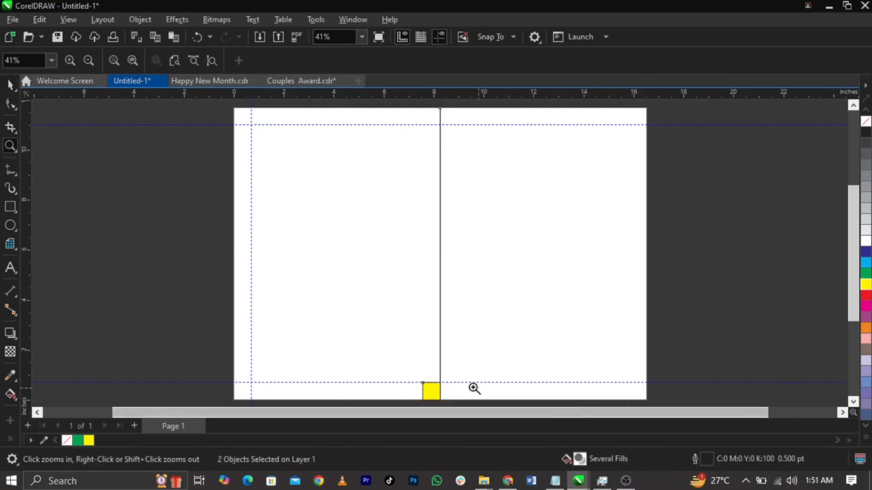
left_click_drag(414, 382, 453, 403)
key("space")
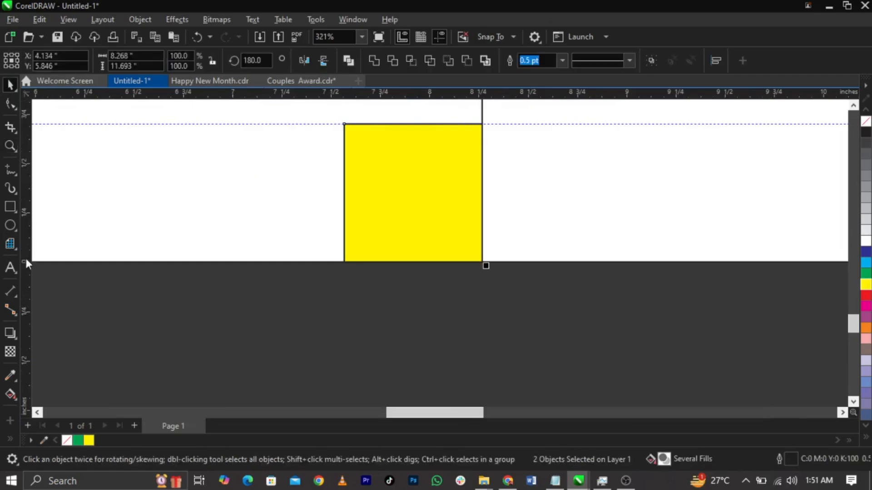
left_click_drag(29, 261, 343, 260)
key("shift+F4")
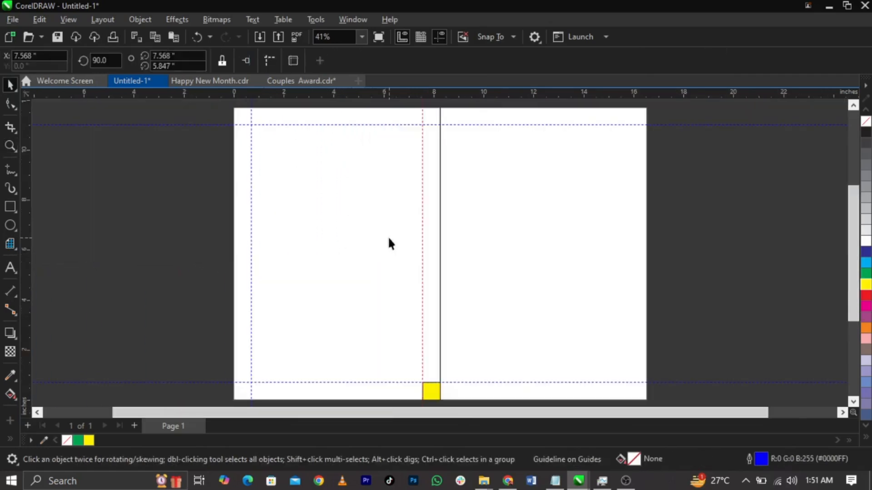
Step: Align the square to the right panel's left edge and add a vertical guide 0.7 in right of centre
left_click(434, 391)
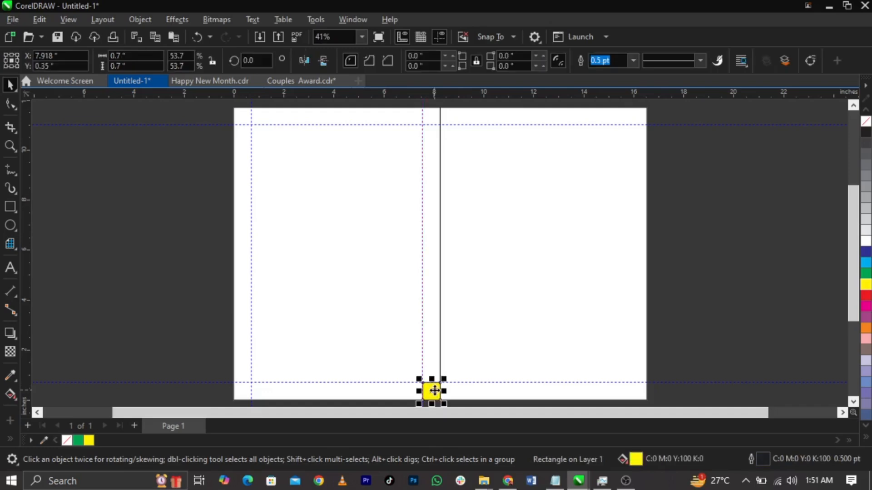
left_click(525, 346, "shift")
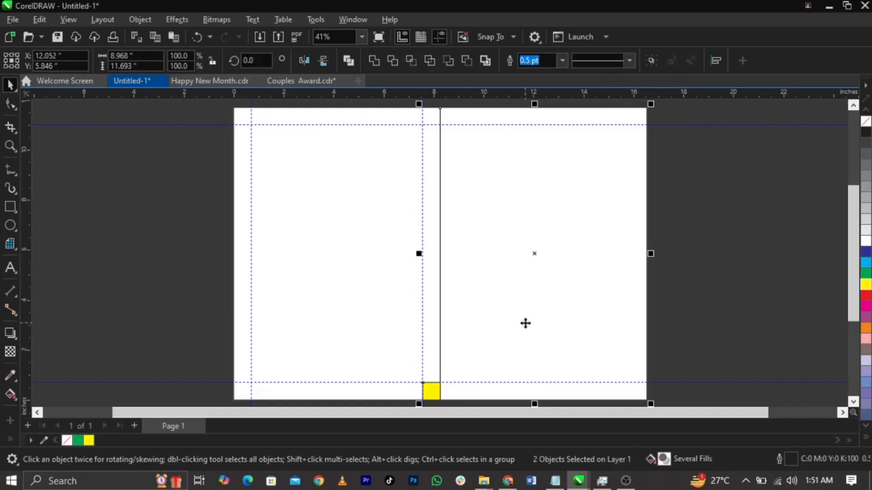
key("l")
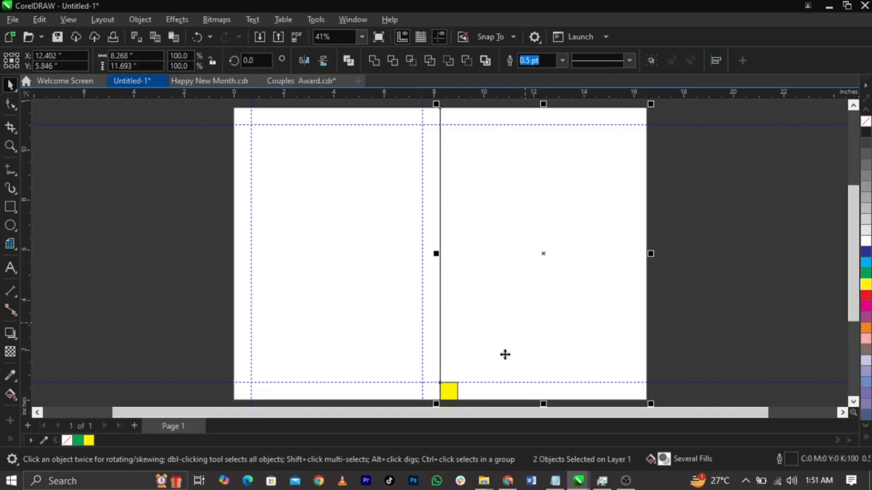
scroll(494, 387, "up", 2)
scroll(389, 374, "up", 3)
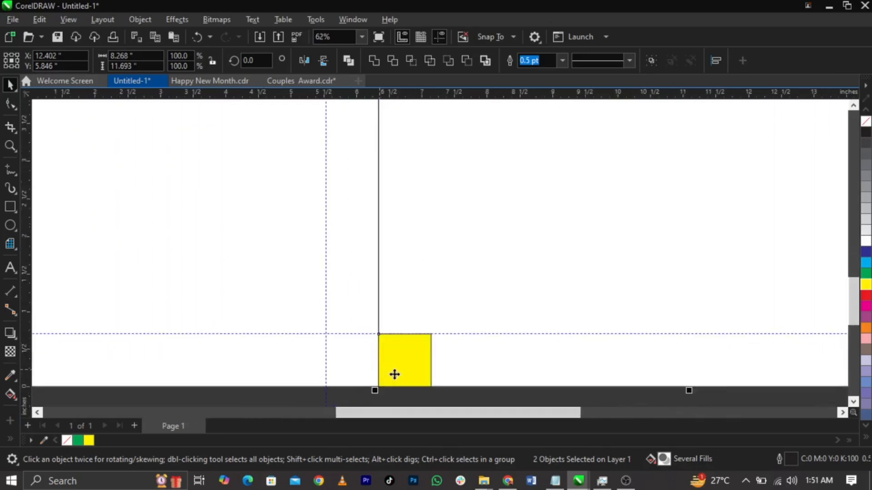
left_click_drag(32, 268, 450, 289)
left_click(448, 291)
scroll(358, 282, "down", 3)
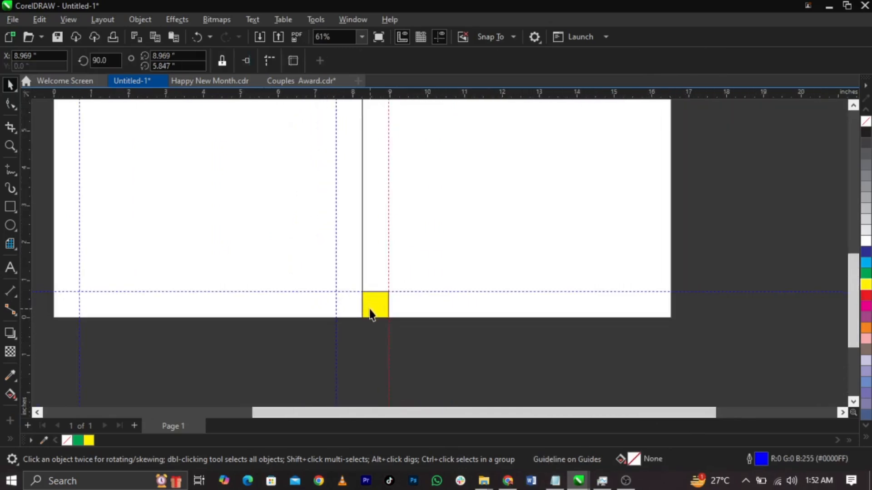
Step: Align the square to the right panel's right edge and add a vertical guide 0.7 in inside the page edge
left_click(370, 312)
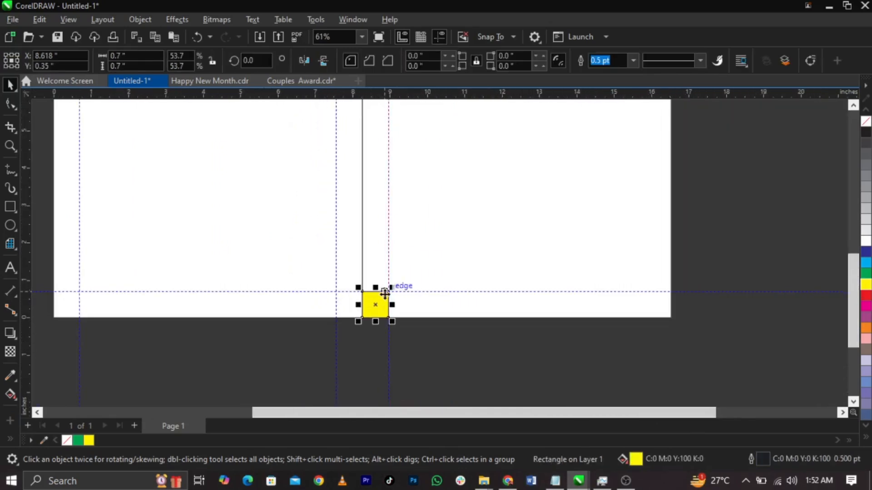
left_click(491, 239, "shift")
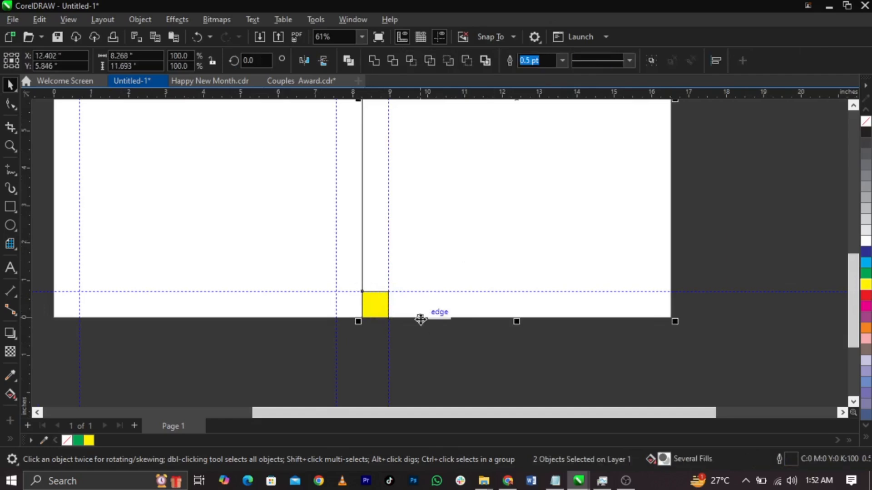
key("r")
scroll(623, 334, "up", 6)
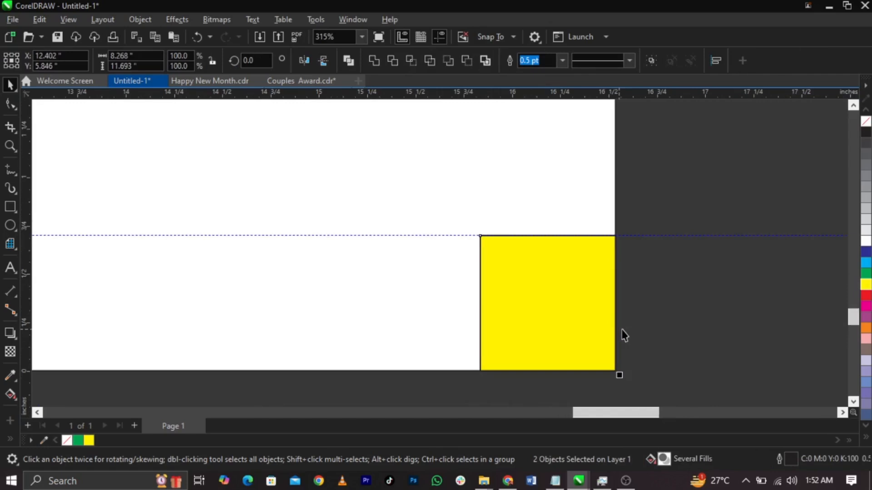
left_click_drag(23, 318, 257, 319)
scroll(364, 311, "down", 5)
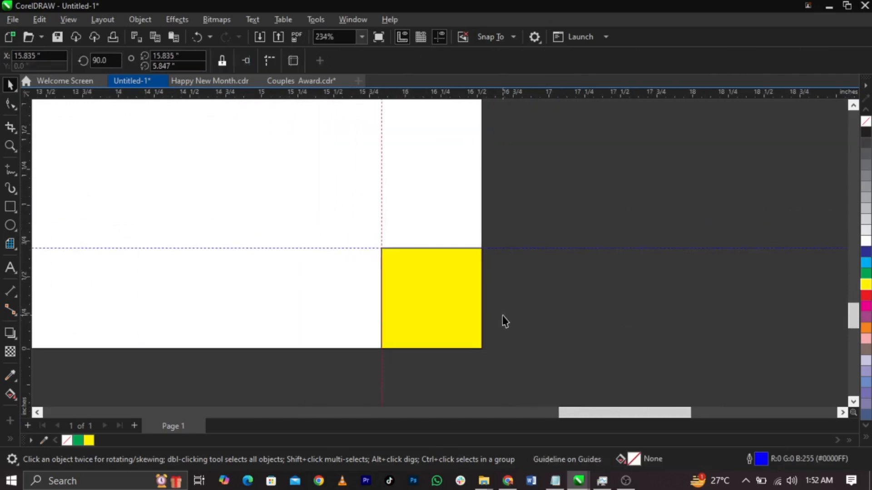
scroll(448, 314, "down", 3)
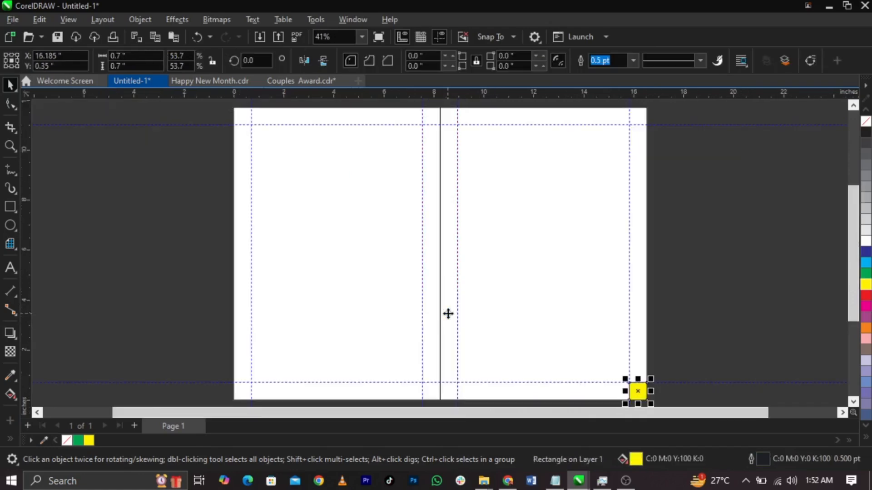
left_click(540, 273)
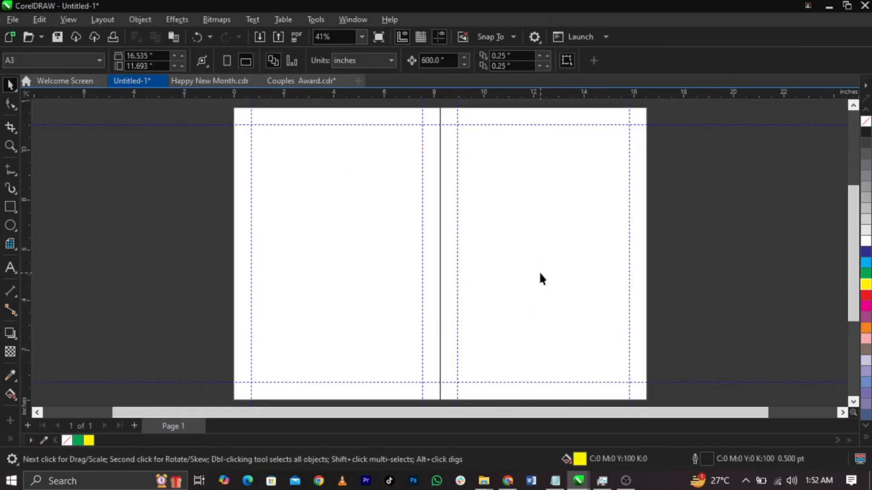
Step: Snap a vertical guide to the page centre fold at 8.268 in and return to the full-page view
scroll(483, 234, "down", 1)
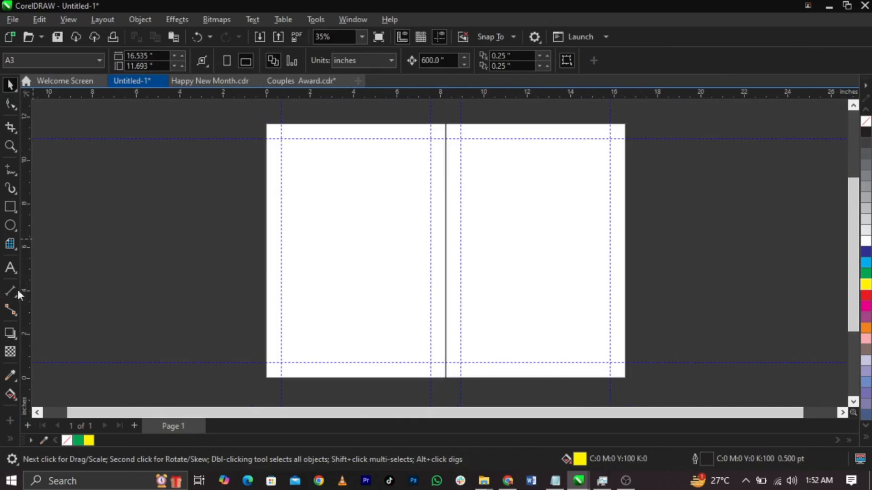
left_click_drag(27, 287, 445, 304)
scroll(398, 350, "down", 1)
scroll(400, 350, "up", 4)
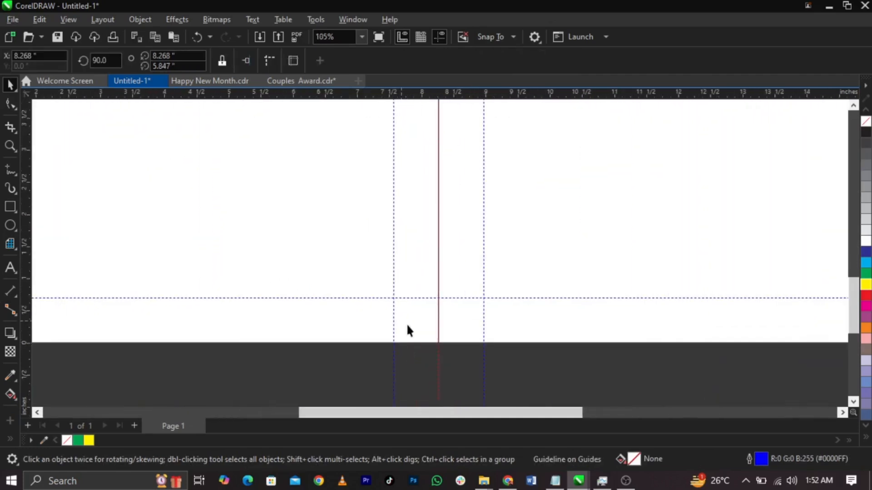
key("shift+F4")
left_click(696, 319)
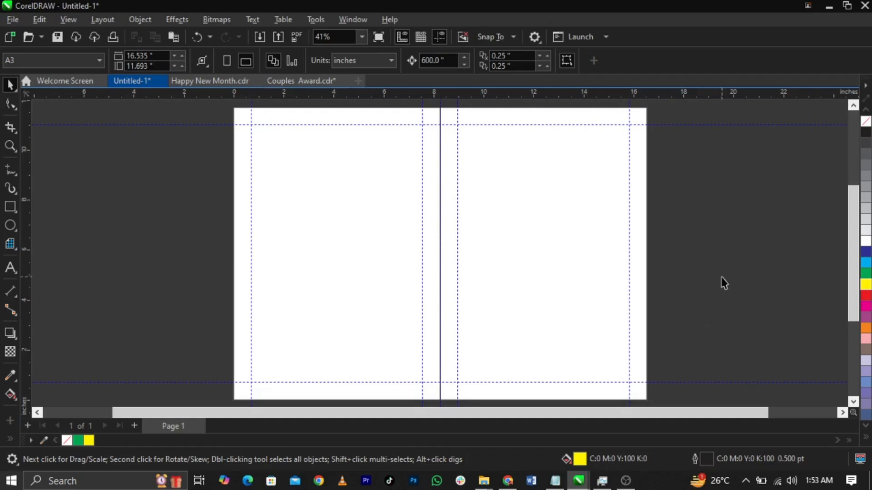
Step: Remove the outline from the page rectangle and centre line, then bring up the Import dialog
scroll(459, 246, "down", 1)
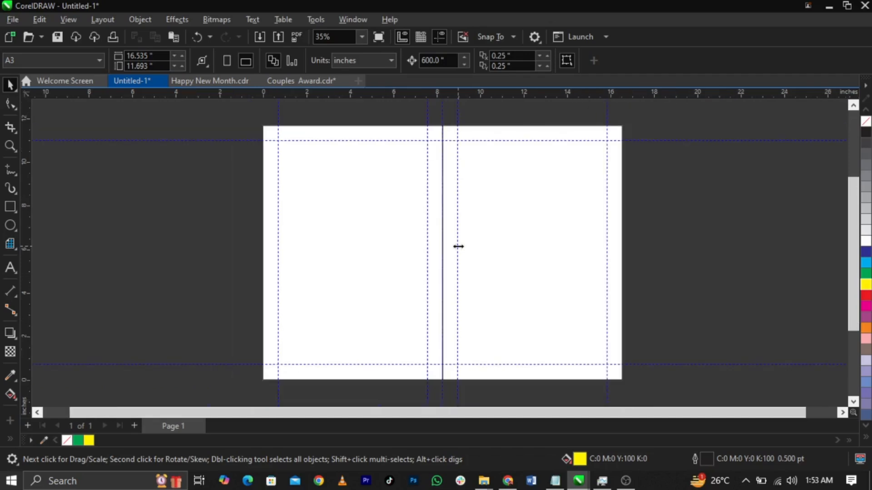
key("ctrl+a")
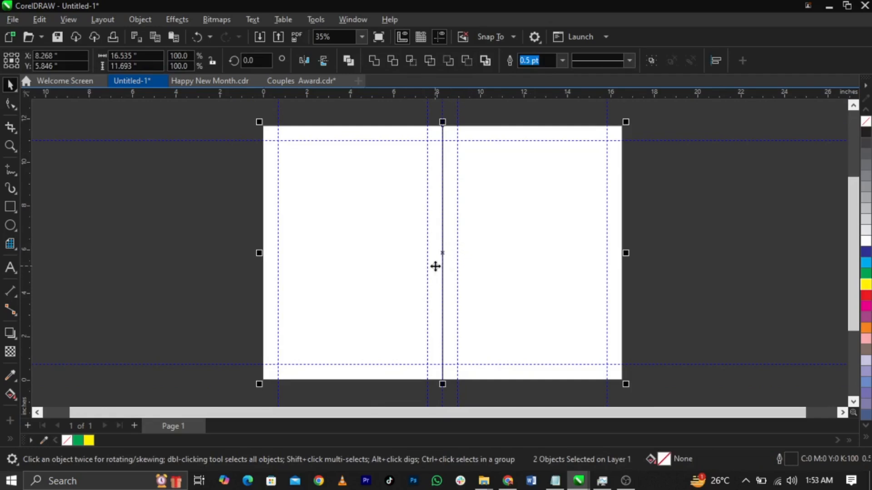
left_click_drag(446, 278, 386, 262)
key("ctrl+z")
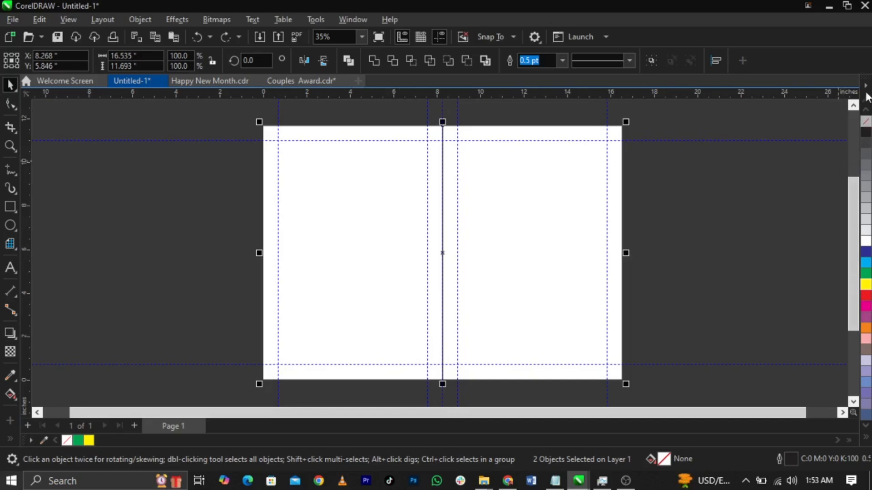
right_click(865, 122)
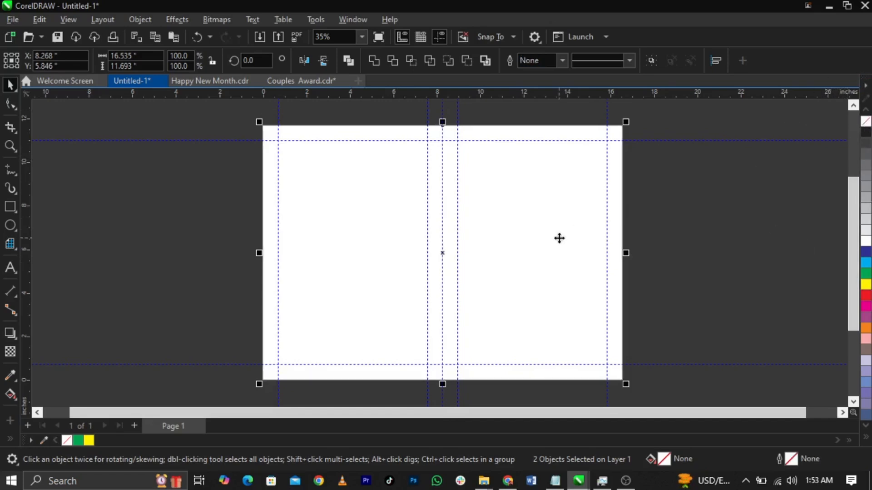
left_click_drag(559, 239, 480, 240)
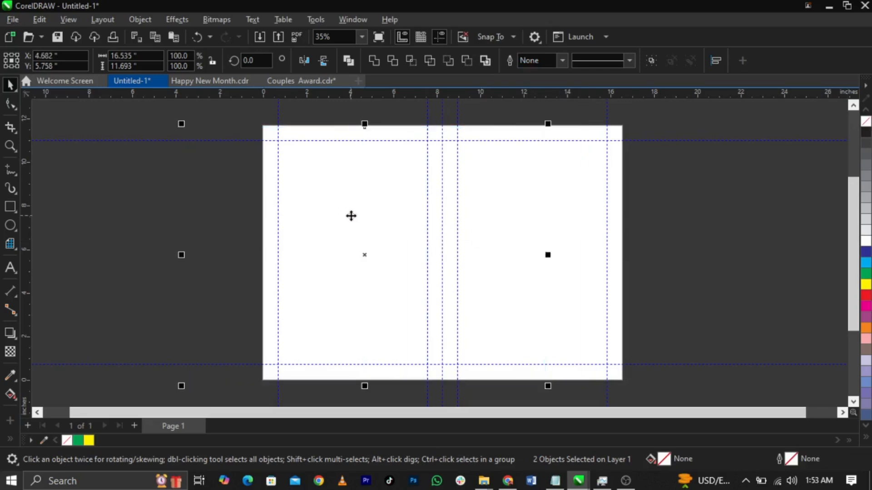
key("ctrl+z")
left_click(683, 237)
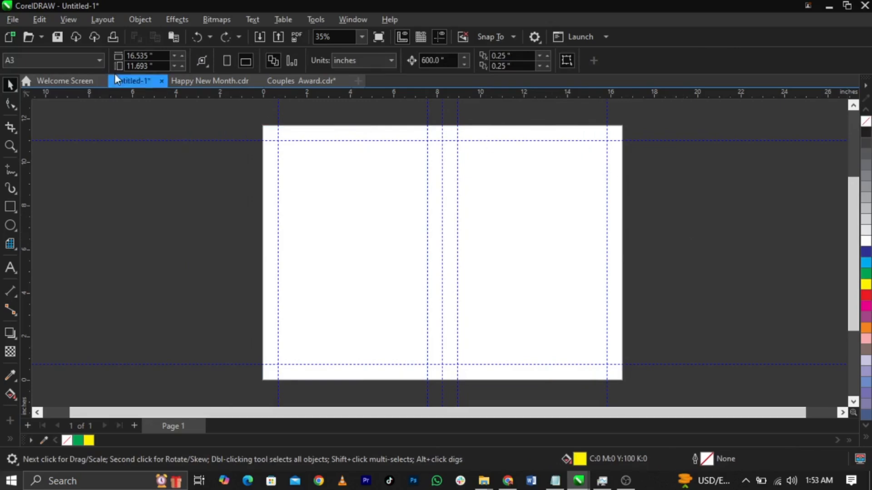
left_click(11, 20)
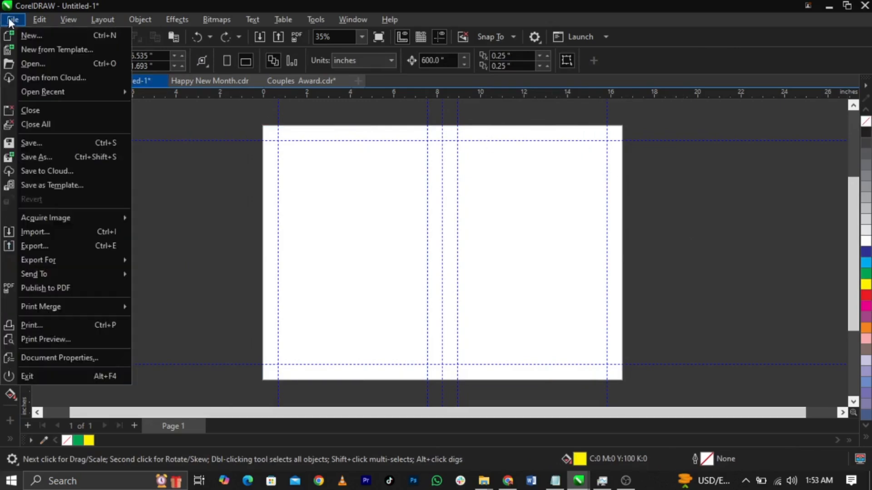
left_click(54, 230)
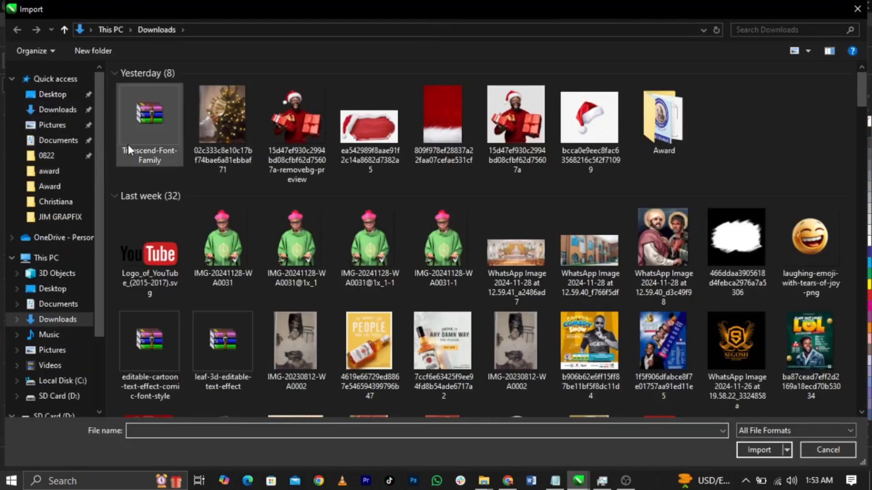
Step: Open the Award folder in the Import dialog and display its files as large thumbnails
scroll(726, 141, "down", 3)
left_click(668, 154)
scroll(655, 176, "up", 3)
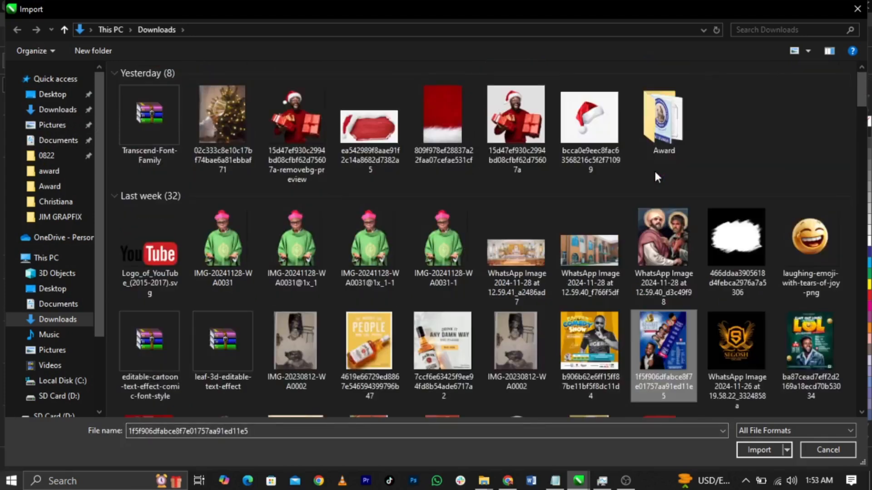
double_click(666, 134)
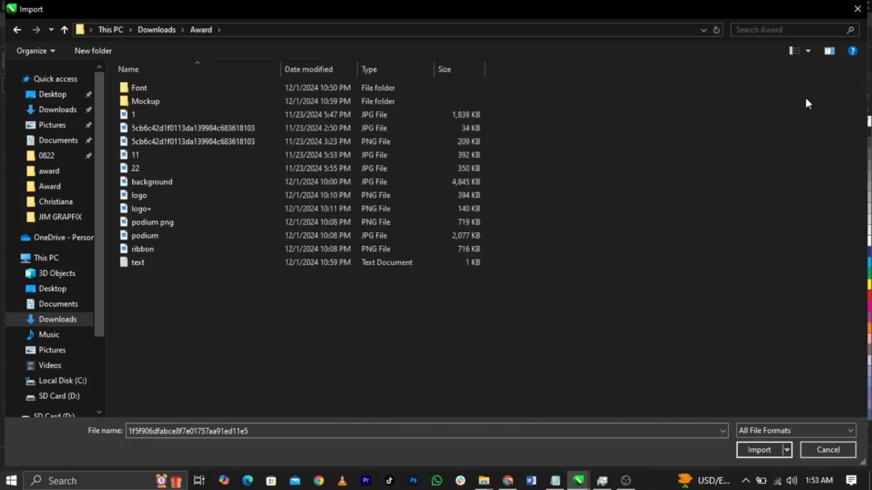
left_click(793, 51)
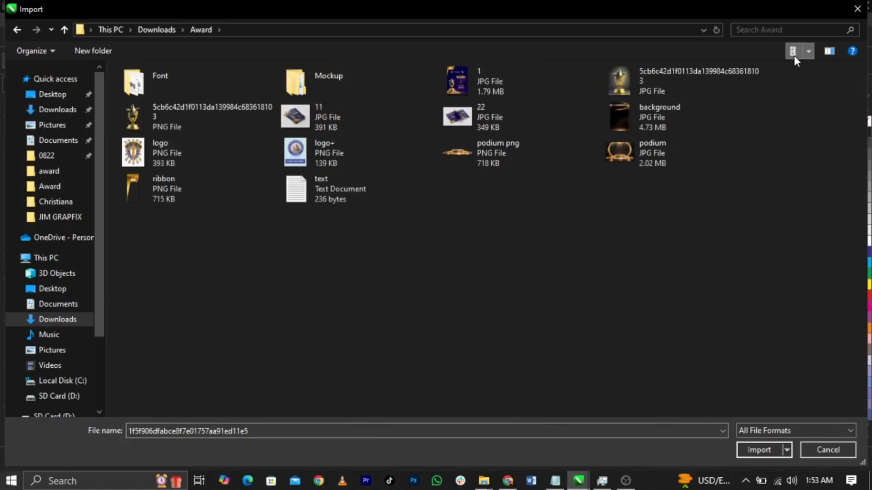
left_click(794, 53)
left_click(794, 54)
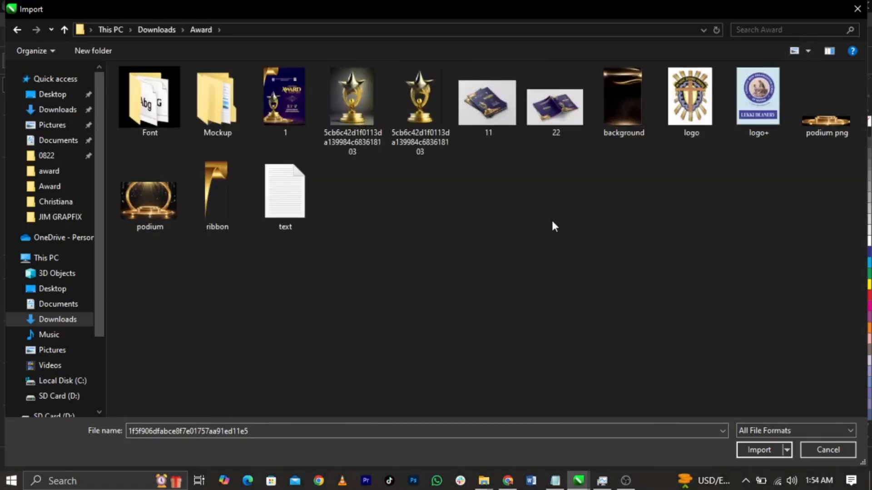
Step: Import the trophy, background, logo, logo+, podium png and ribbon images, placing the trophy left of the page
left_click(416, 137)
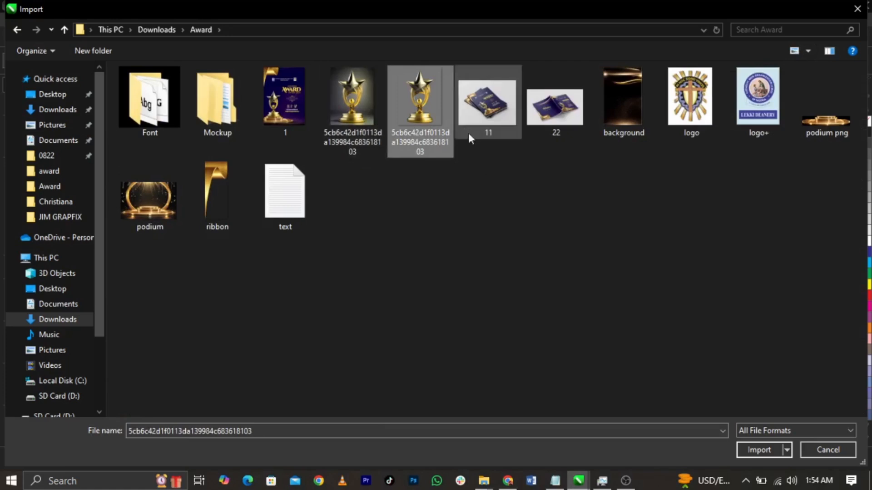
left_click(647, 124, "shift")
left_click(756, 124, "shift")
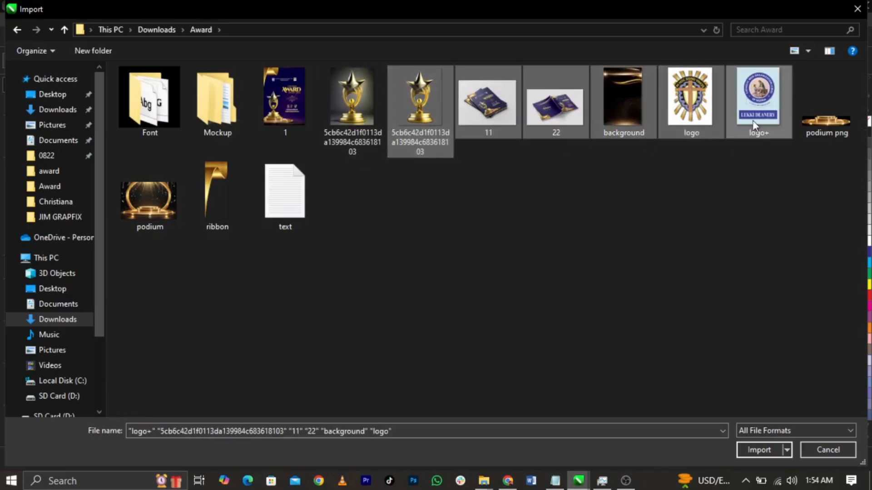
left_click(818, 134, "shift")
left_click(249, 191, "shift")
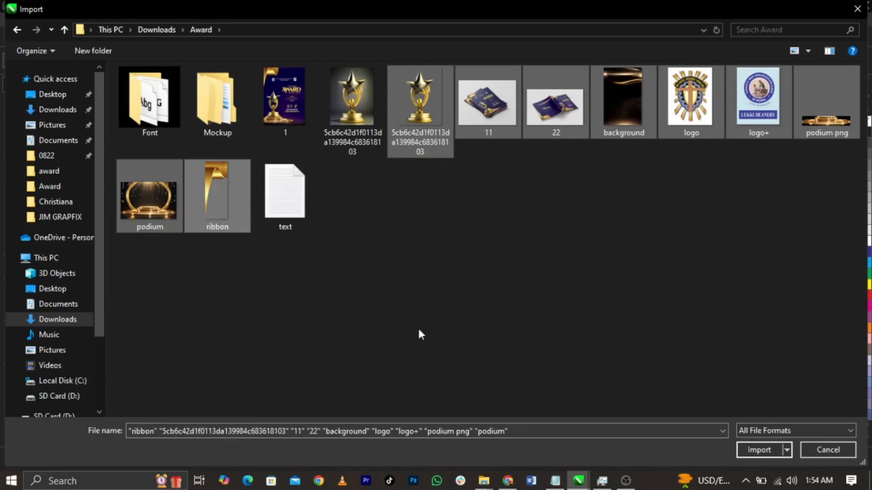
left_click(148, 209, "shift")
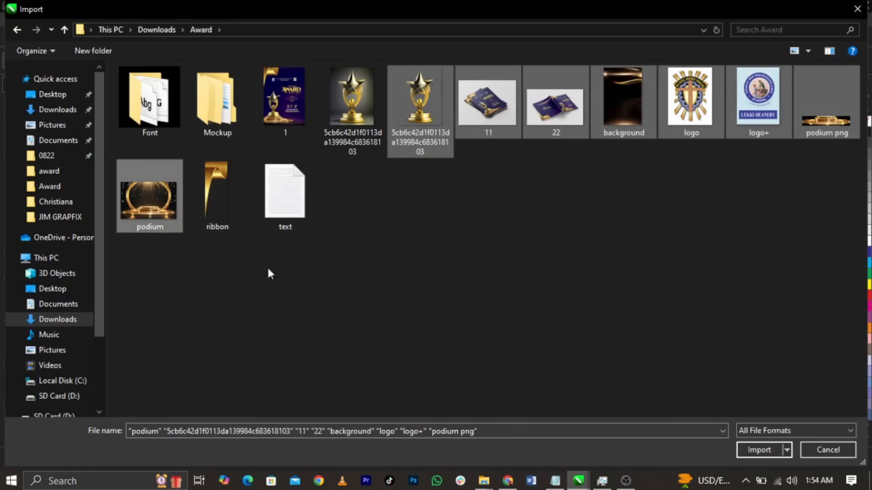
left_click(212, 209)
left_click(429, 130, "shift")
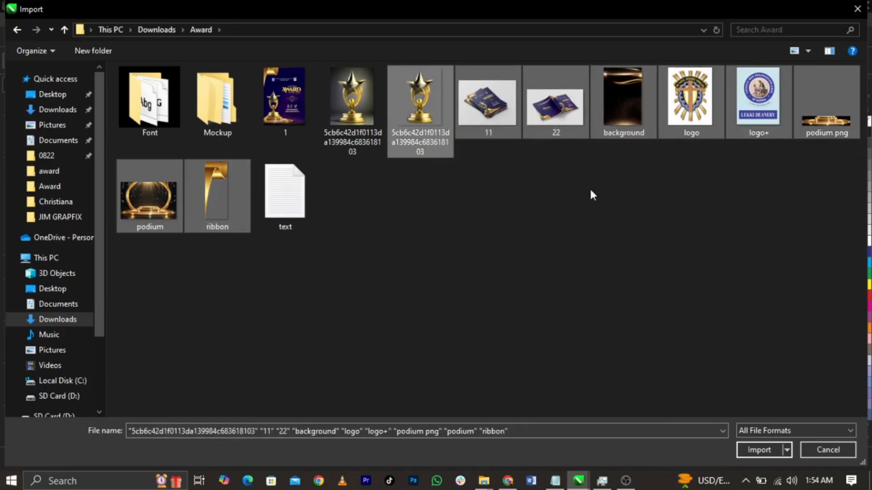
left_click(414, 109)
left_click(609, 118, "ctrl")
left_click(712, 124, "ctrl")
left_click(781, 122, "ctrl")
left_click(824, 119, "ctrl")
left_click(224, 193, "ctrl")
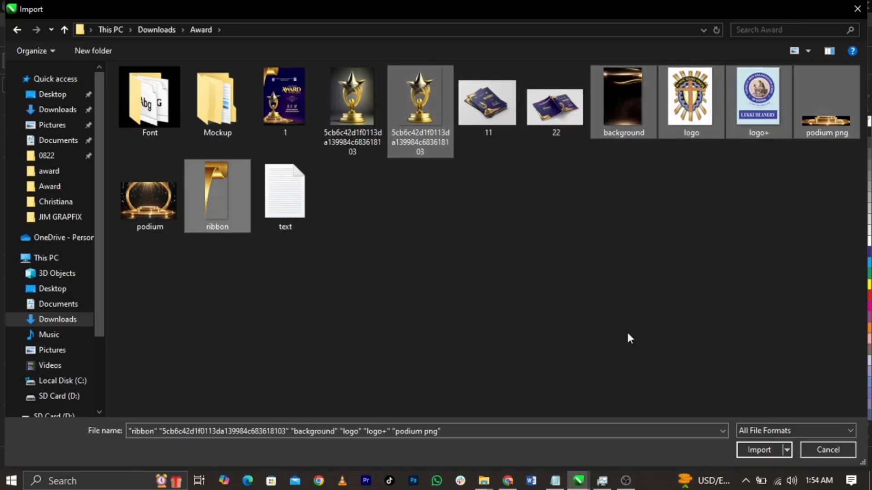
left_click(761, 450)
left_click(107, 159)
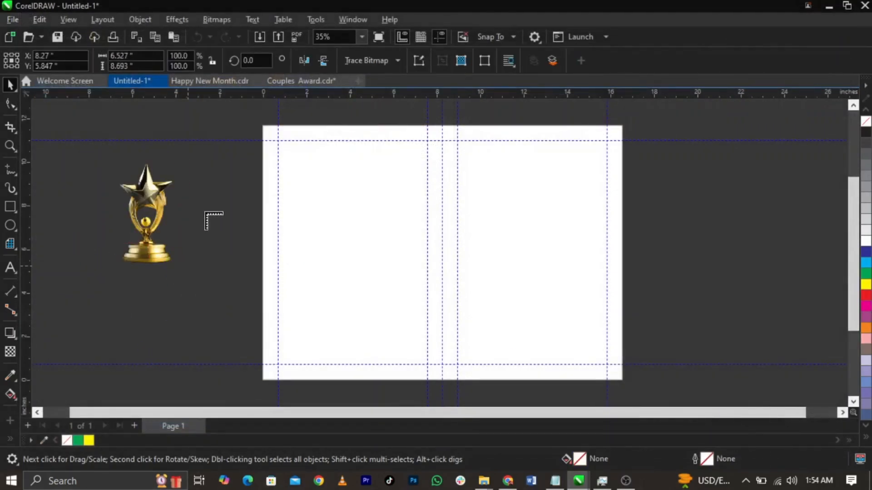
Step: Place the blue logo, gold podium and ribbon images around the trophy left of the page
left_click_drag(198, 197, 245, 243)
left_click_drag(74, 172, 117, 181)
left_click_drag(55, 202, 77, 250)
left_click(124, 156)
Step: Move the background image beside the page and enlarge it
left_click_drag(121, 341, 698, 326)
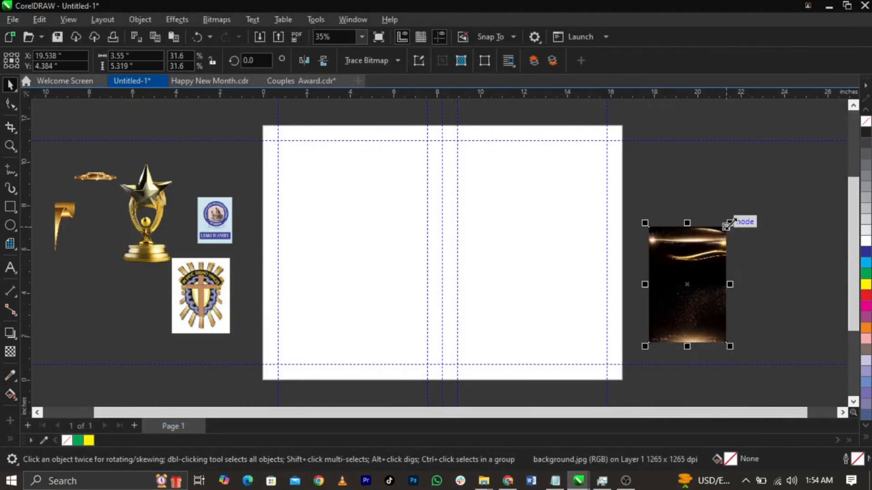
left_click_drag(728, 225, 798, 128)
scroll(232, 138, "down", 1)
scroll(647, 307, "up", 2)
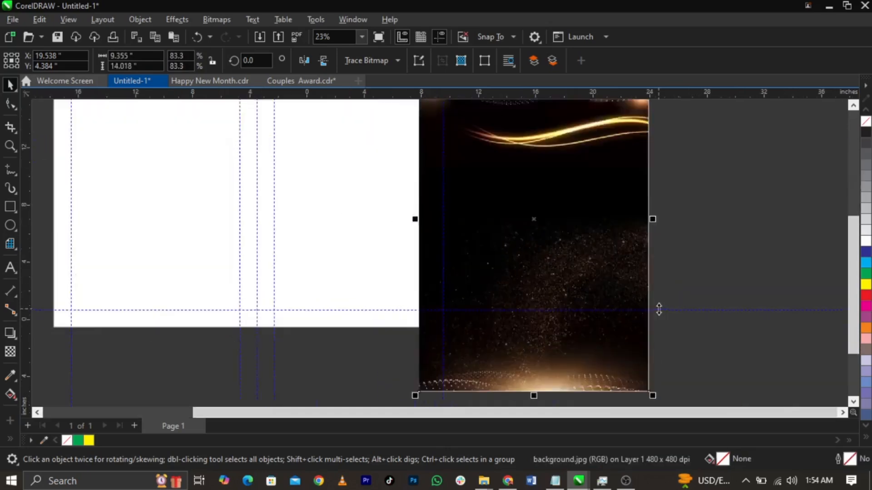
left_click_drag(618, 235, 666, 197)
scroll(502, 274, "down", 1)
scroll(506, 206, "up", 1)
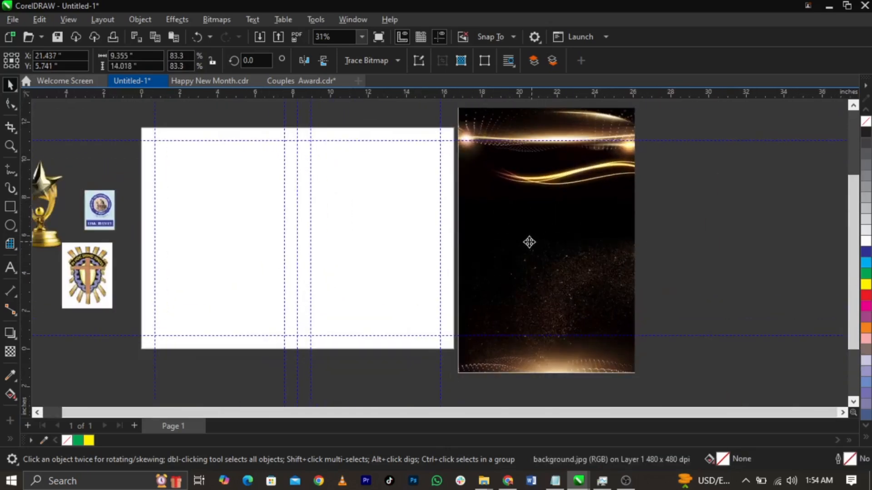
scroll(528, 242, "up", 1)
scroll(526, 254, "down", 1)
scroll(381, 296, "up", 1)
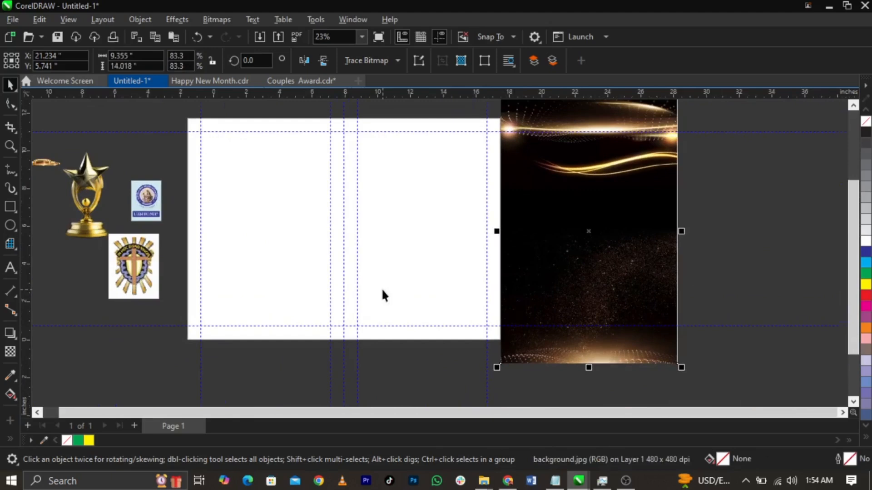
Step: Apply a Gaussian Blur with a 29.4-pixel radius to the background image
left_click(181, 21)
mouse_move(200, 95)
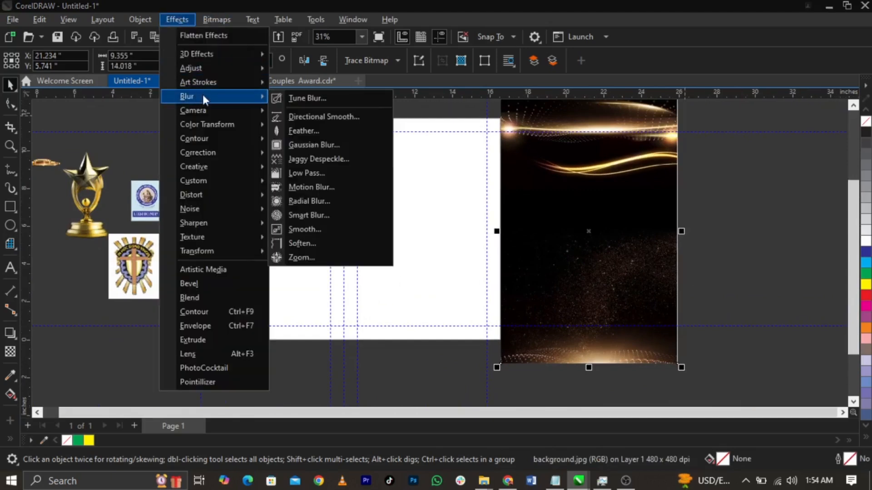
left_click(333, 146)
left_click_drag(447, 199, 282, 140)
left_click(214, 166)
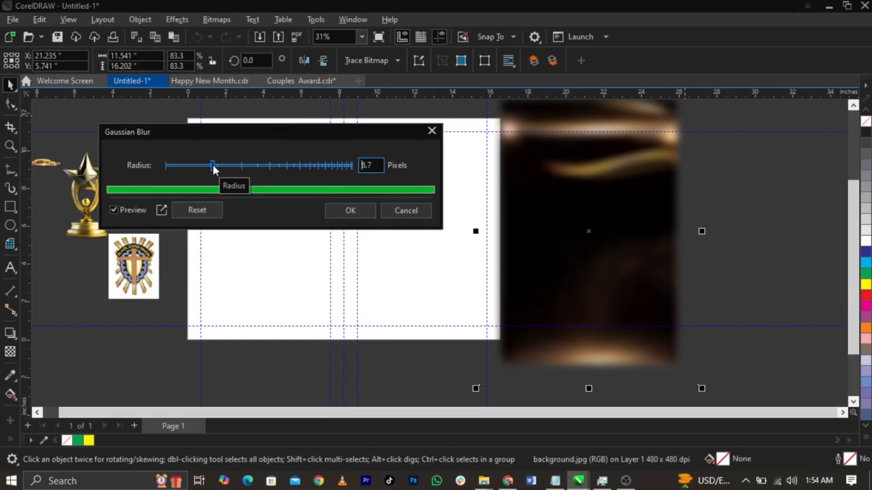
left_click_drag(226, 132, 264, 141)
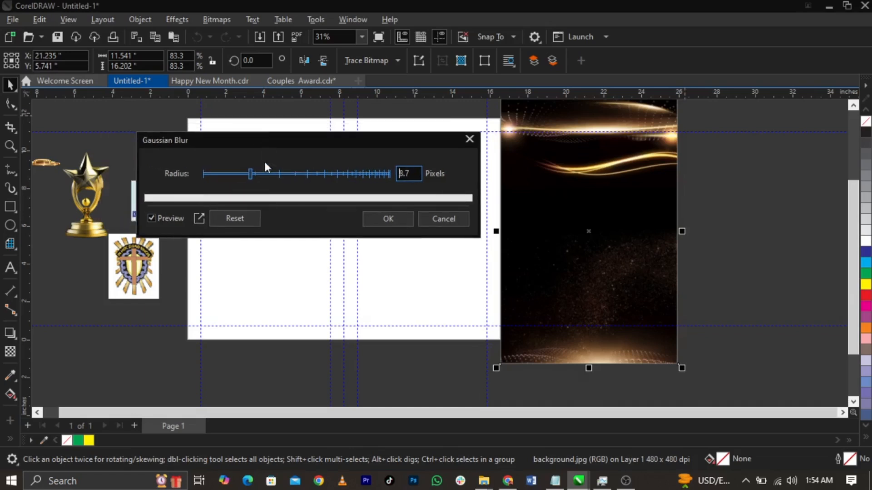
left_click(264, 177)
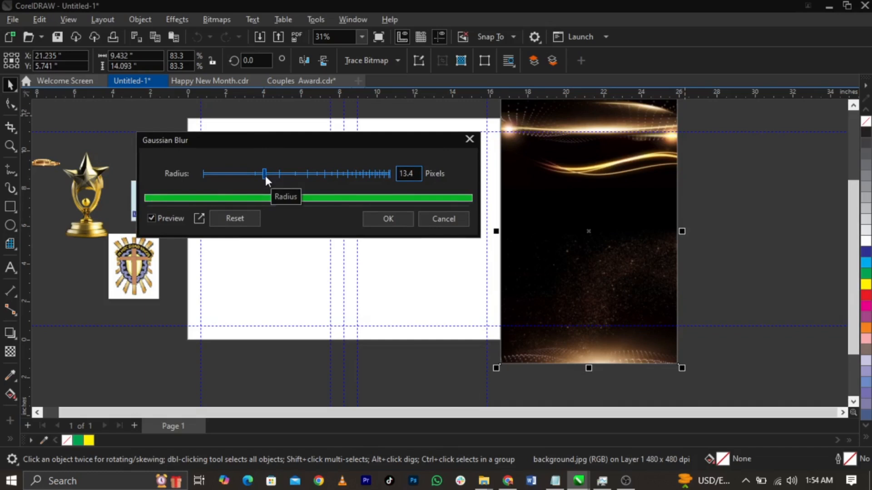
left_click(286, 173)
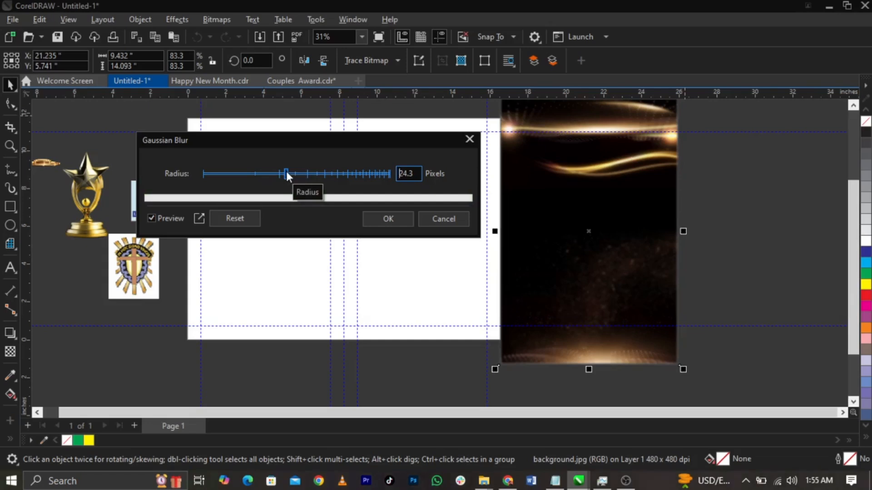
left_click(294, 173)
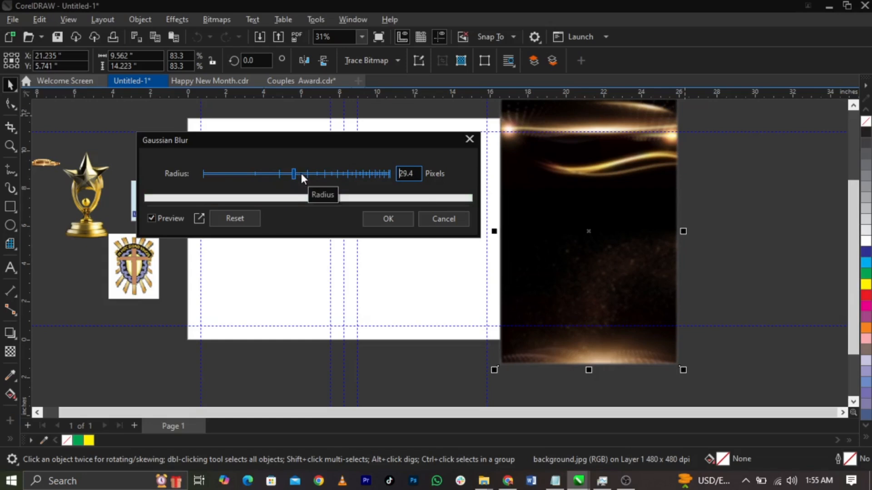
left_click(393, 216)
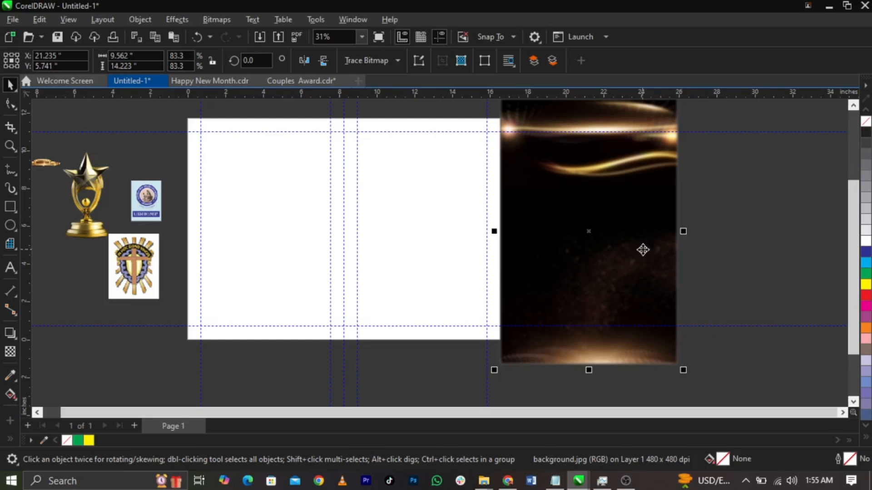
Step: Give the background a purple-blue Color Balance: Magenta–Green −27, Yellow–Blue 64
scroll(643, 249, "up", 2)
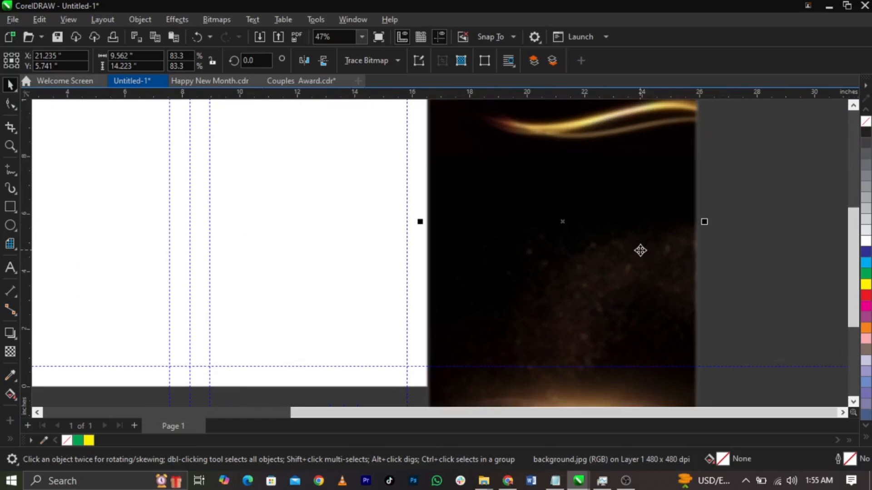
scroll(640, 250, "down", 2)
scroll(636, 247, "up", 2)
scroll(618, 234, "down", 2)
scroll(470, 209, "up", 1)
scroll(385, 261, "down", 2)
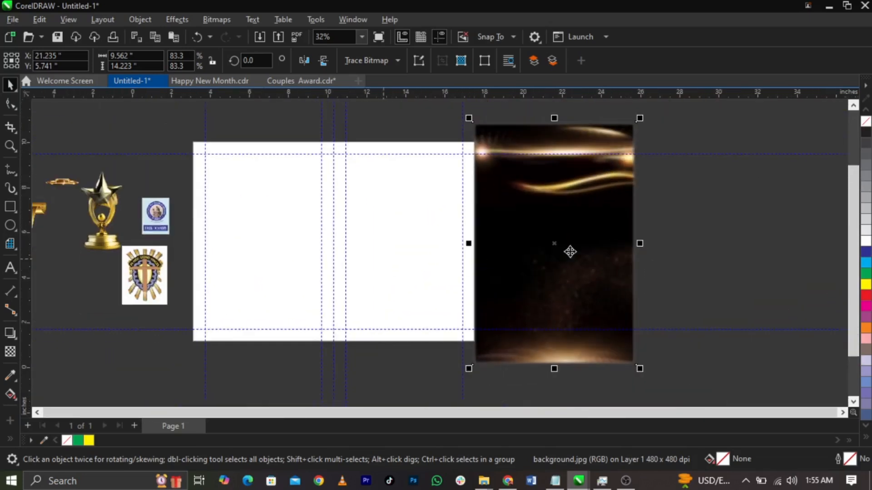
left_click(174, 20)
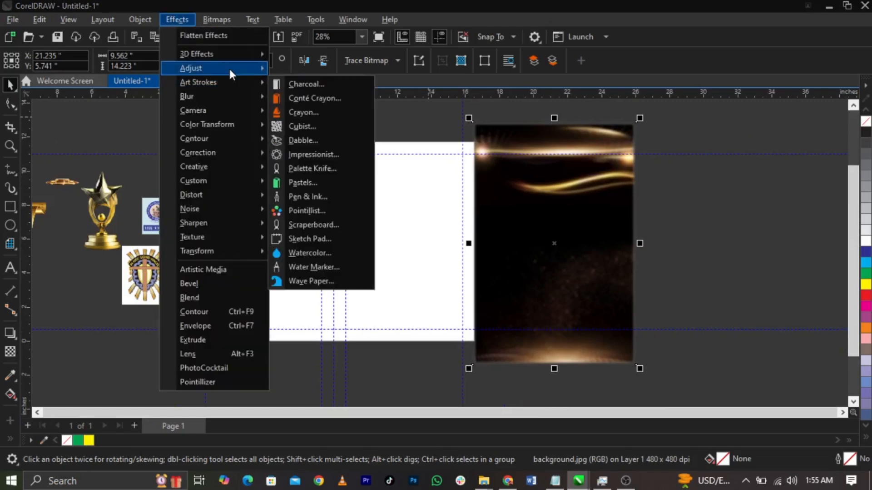
mouse_move(229, 67)
left_click(325, 180)
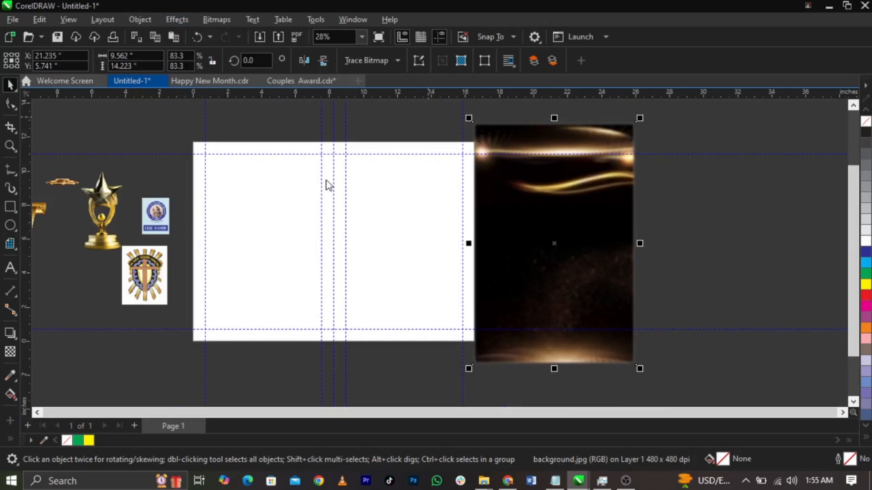
left_click_drag(364, 163, 167, 40)
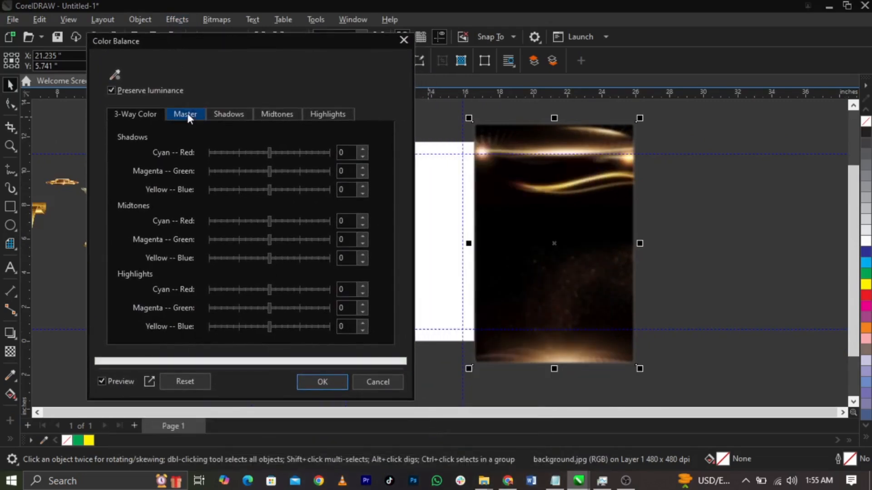
left_click(187, 114)
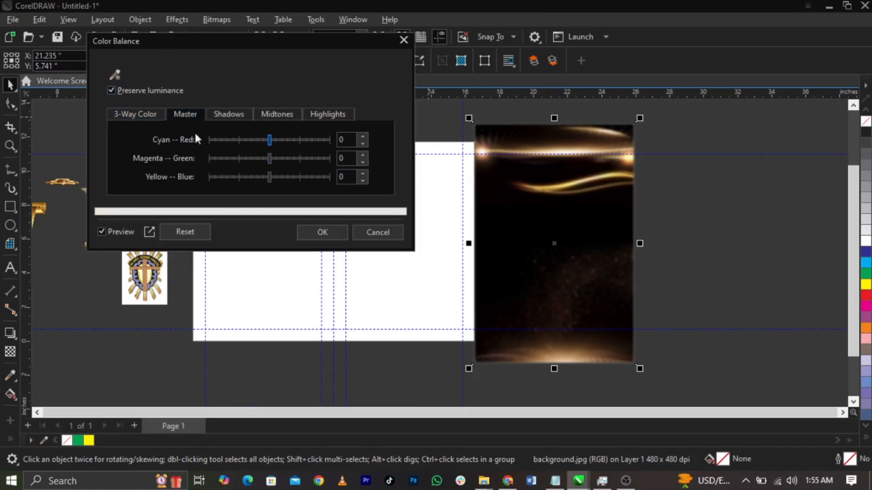
left_click(308, 176)
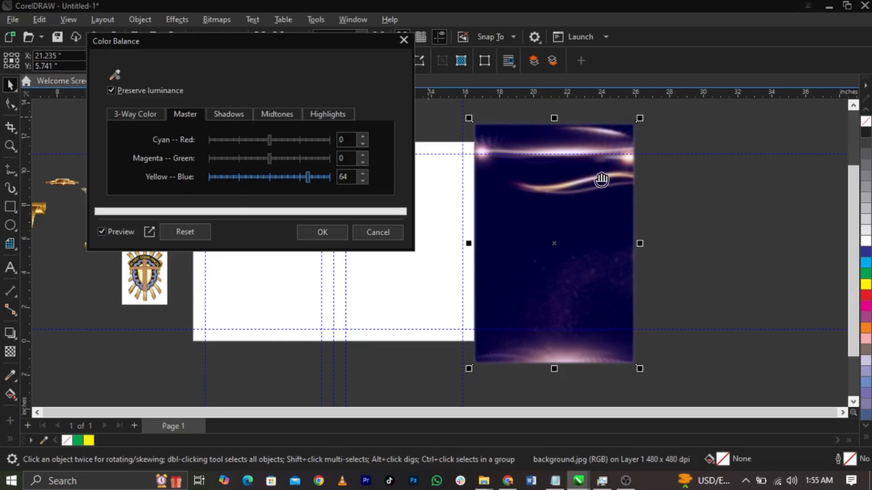
left_click(253, 158)
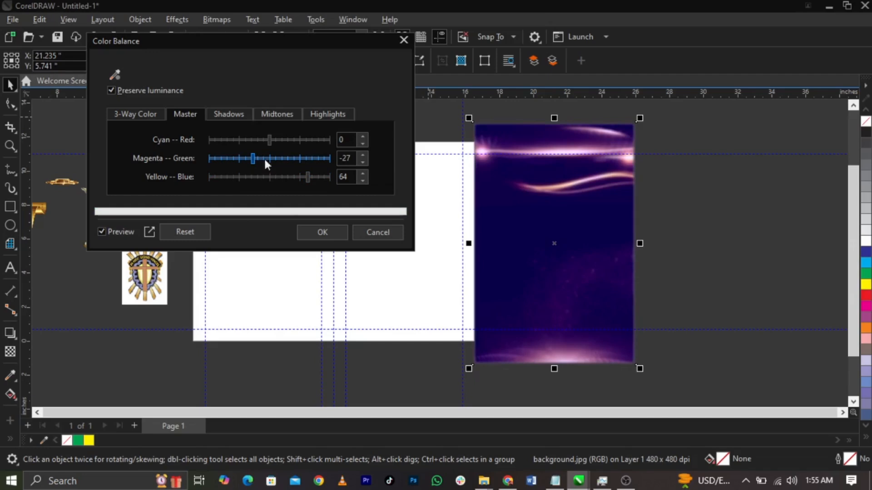
left_click(317, 233)
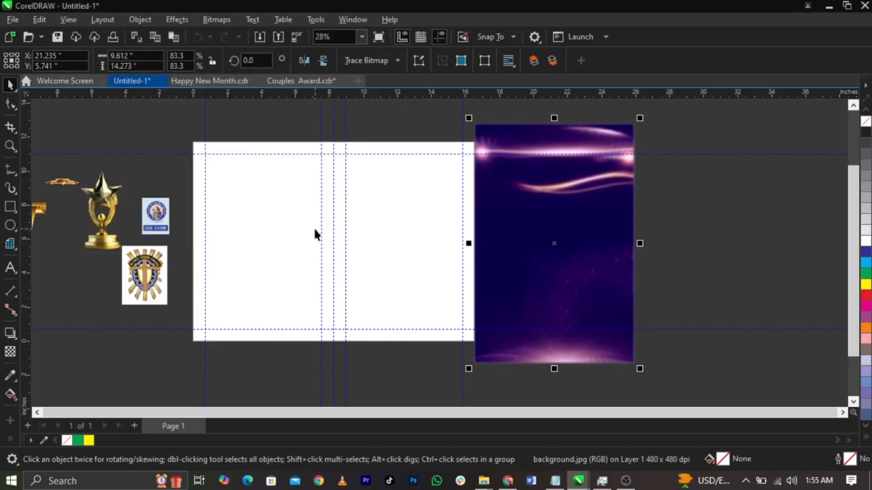
scroll(540, 282, "up", 2)
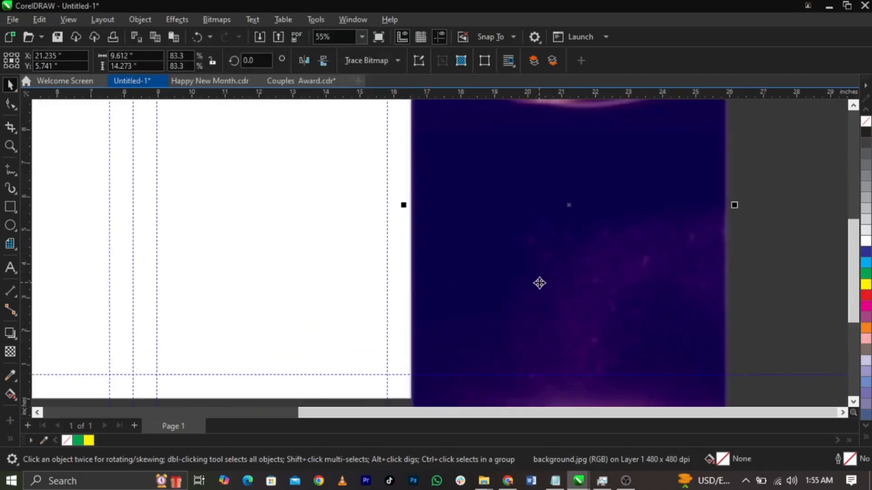
scroll(540, 282, "down", 2)
scroll(551, 278, "up", 2)
scroll(582, 331, "down", 4)
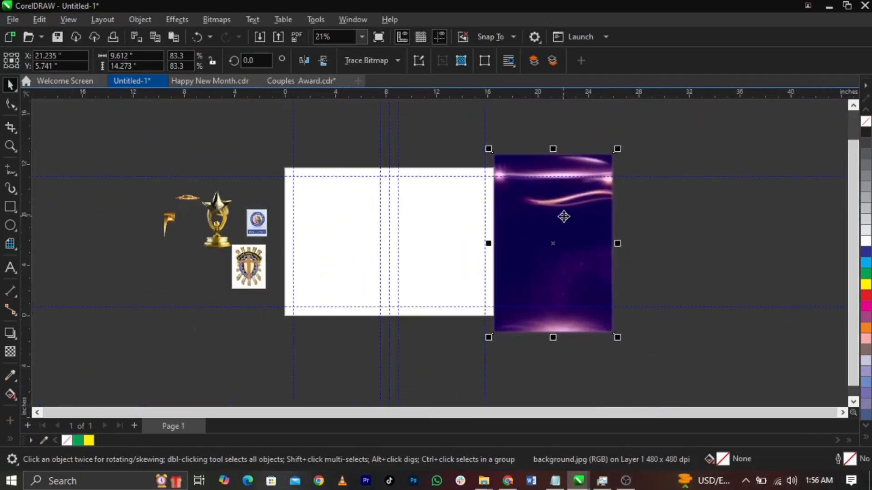
scroll(563, 216, "up", 1)
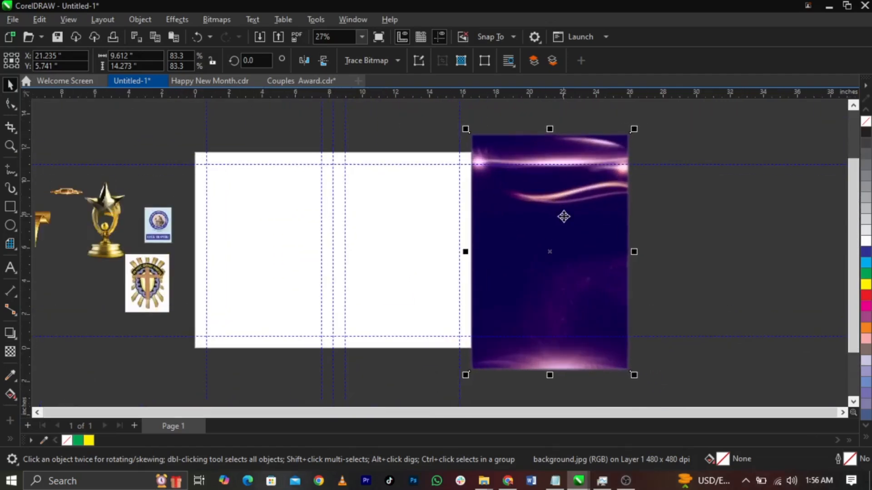
Step: Convert the background to an RGB bitmap, then undo the conversion and reselect the background
left_click(216, 19)
left_click(218, 34)
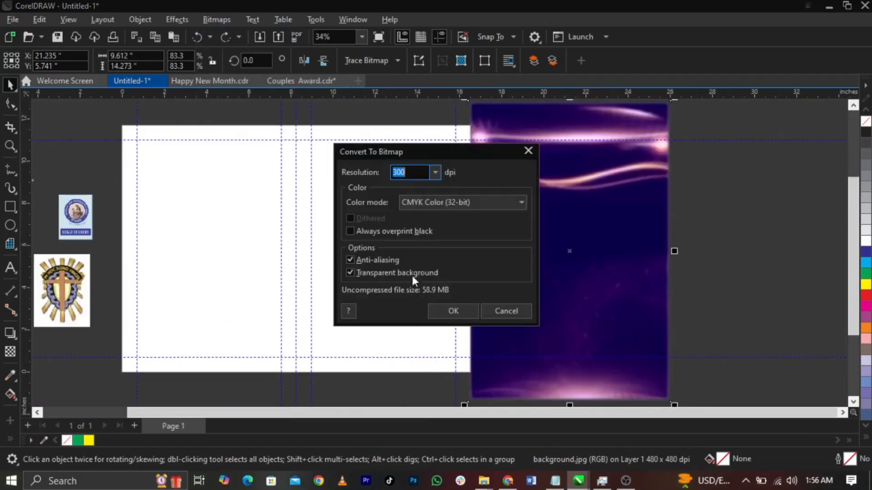
left_click(434, 206)
left_click(443, 252)
left_click(449, 311)
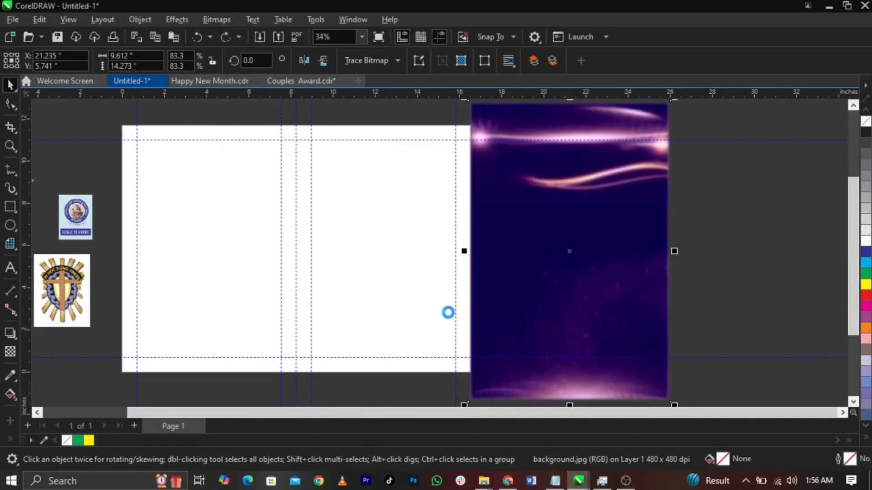
scroll(529, 302, "down", 1)
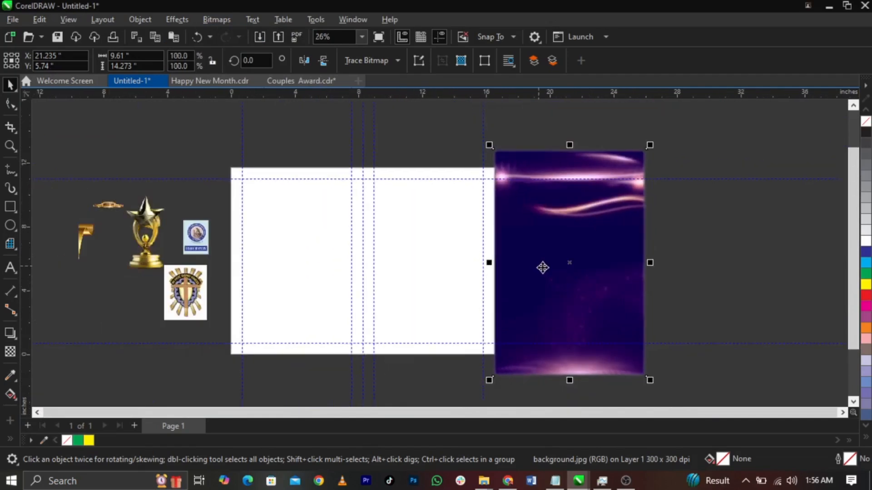
scroll(545, 262, "up", 3)
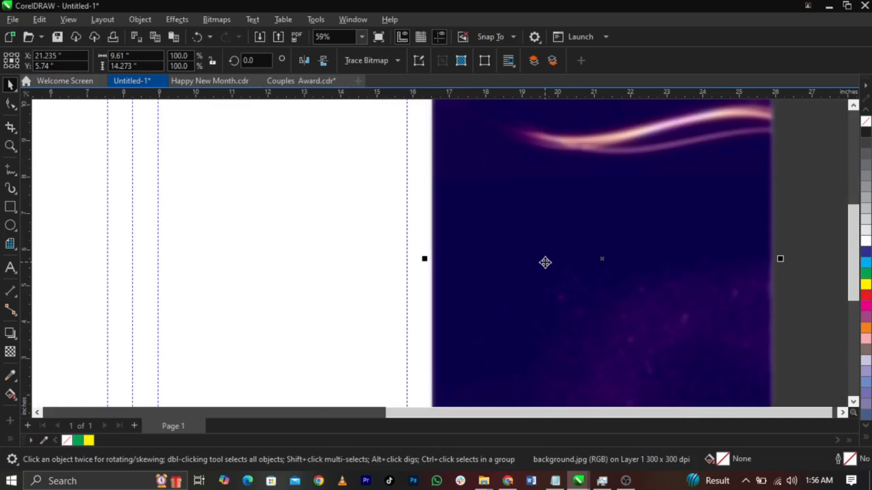
scroll(545, 262, "down", 2)
key("ctrl+z")
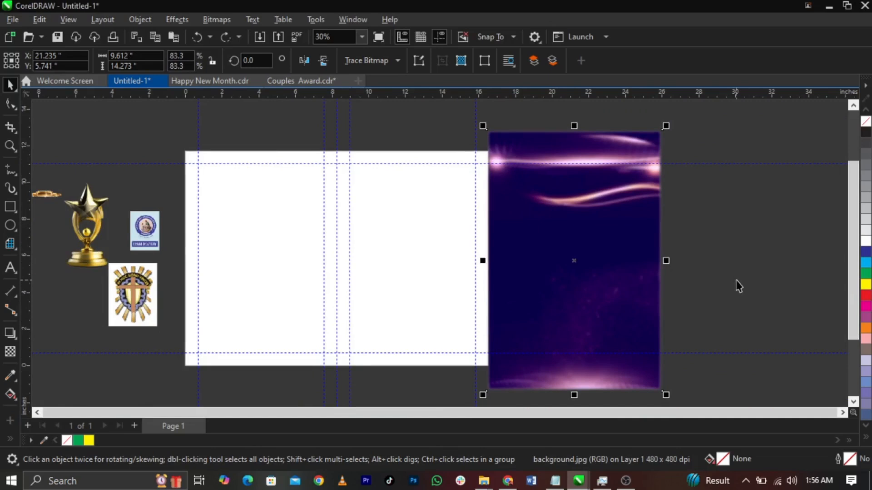
left_click(638, 290)
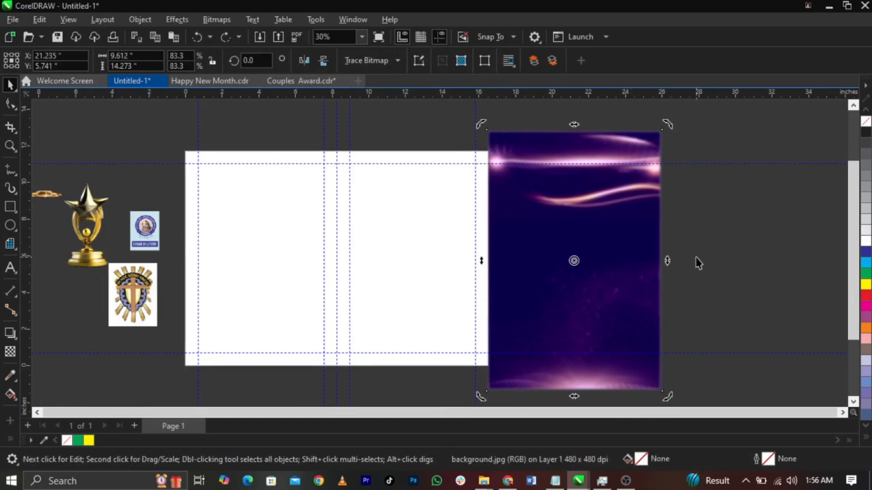
left_click(526, 262)
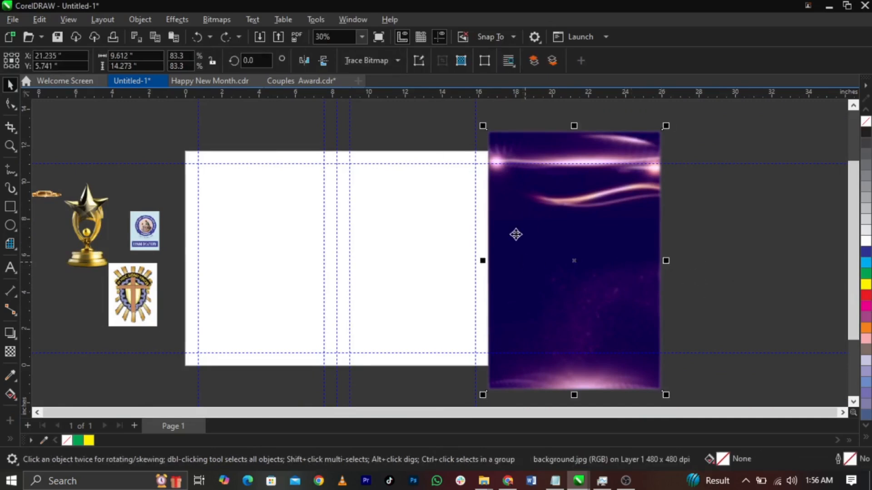
Step: Convert the background again to a 300 dpi RGB bitmap
left_click(230, 21)
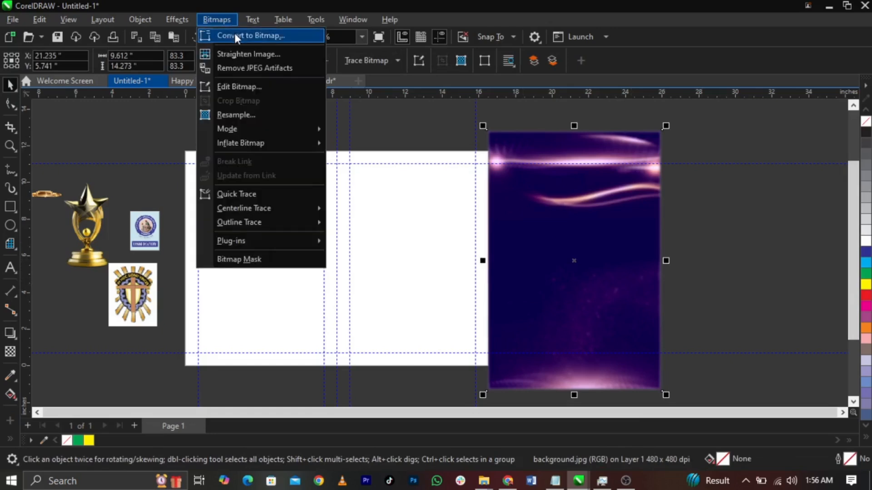
left_click(233, 32)
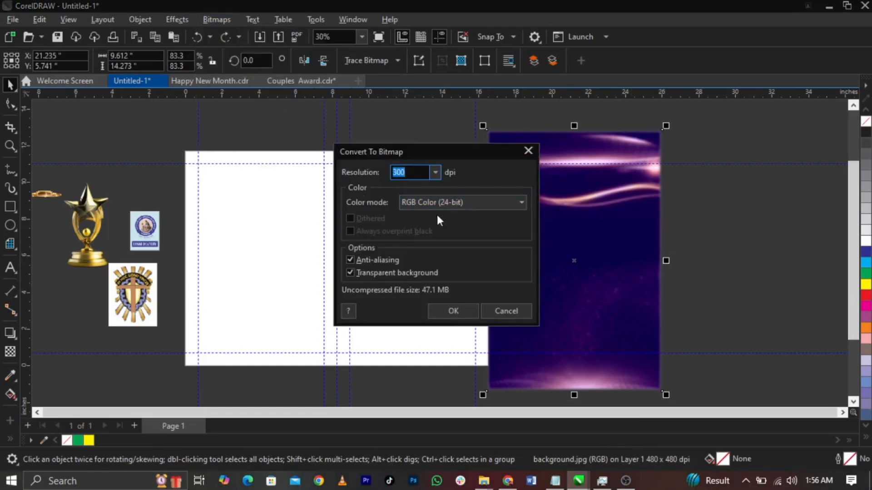
left_click(464, 311)
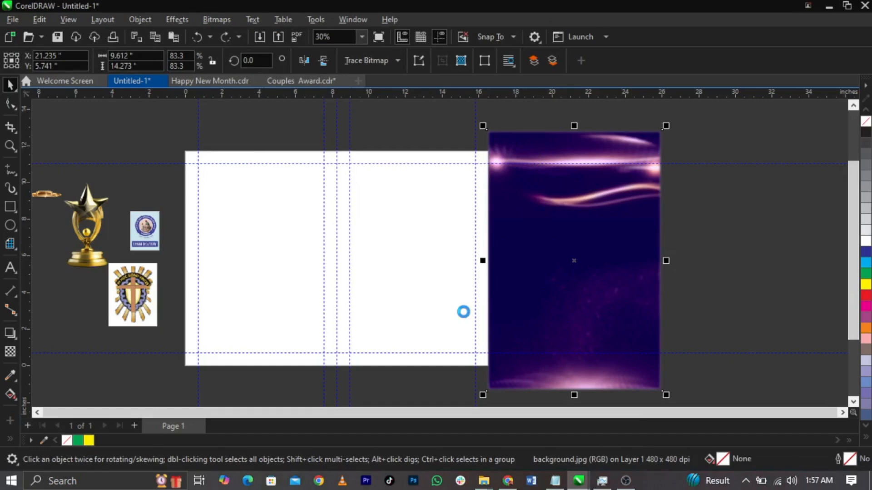
right_click(527, 303)
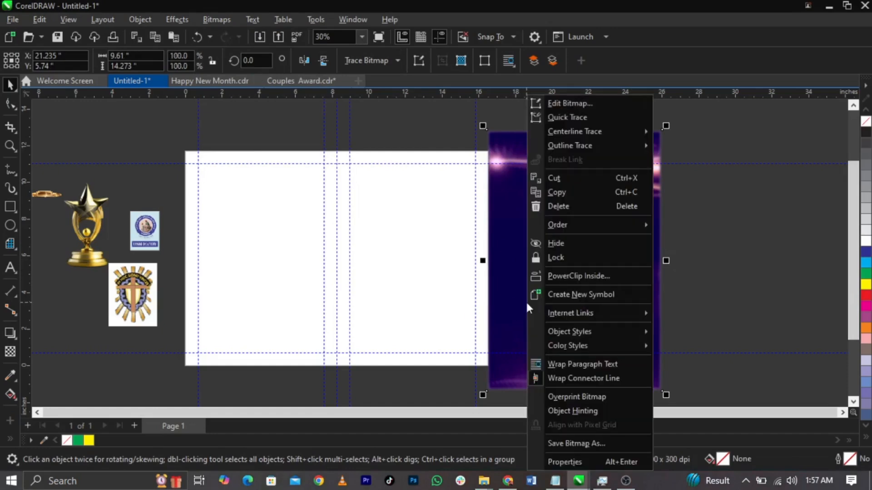
left_click(518, 274)
Step: PowerClip the purple background bitmap inside the right-panel rectangle
left_click_drag(520, 274, 532, 274)
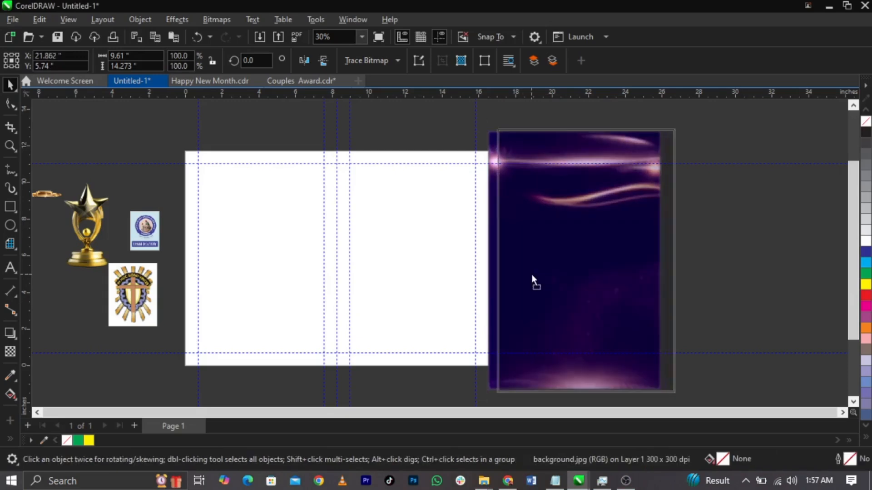
right_click(531, 274)
left_click(568, 278)
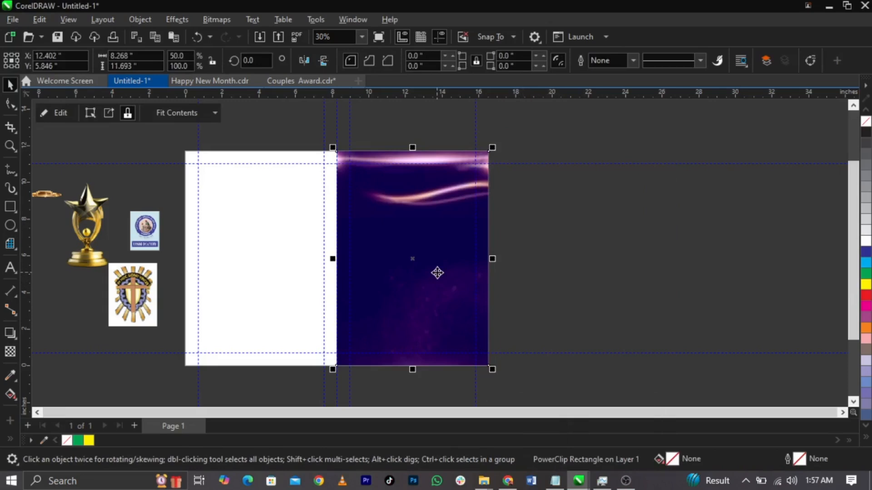
Step: Edit the PowerClip contents to enlarge and raise the background until it fills the panel
right_click(437, 272)
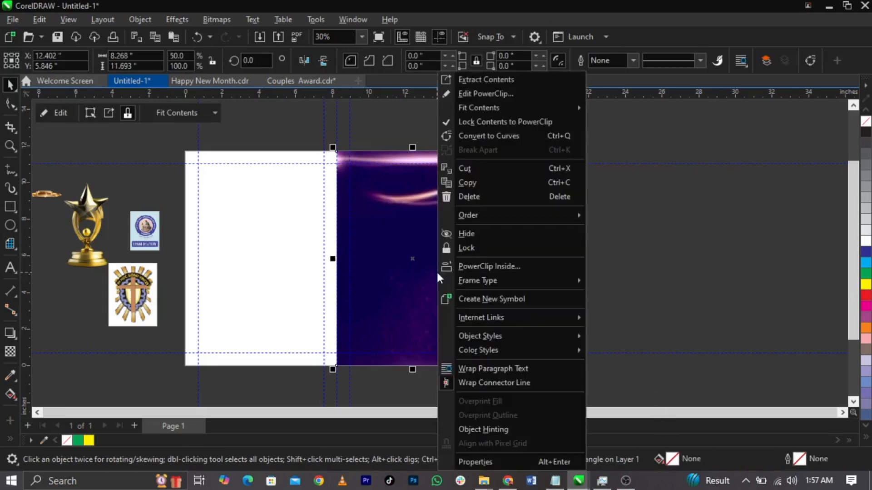
left_click(478, 97)
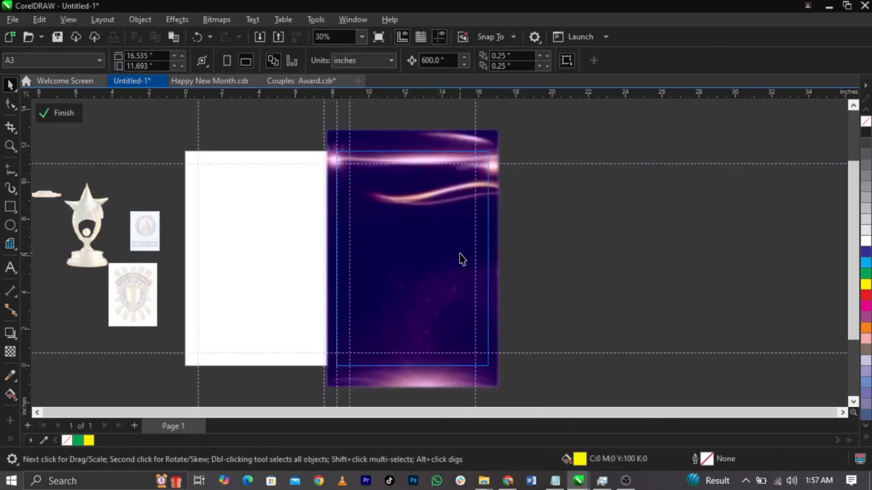
left_click(462, 259)
left_click_drag(507, 125, 521, 115)
left_click_drag(448, 287, 445, 265)
scroll(437, 229, "down", 1)
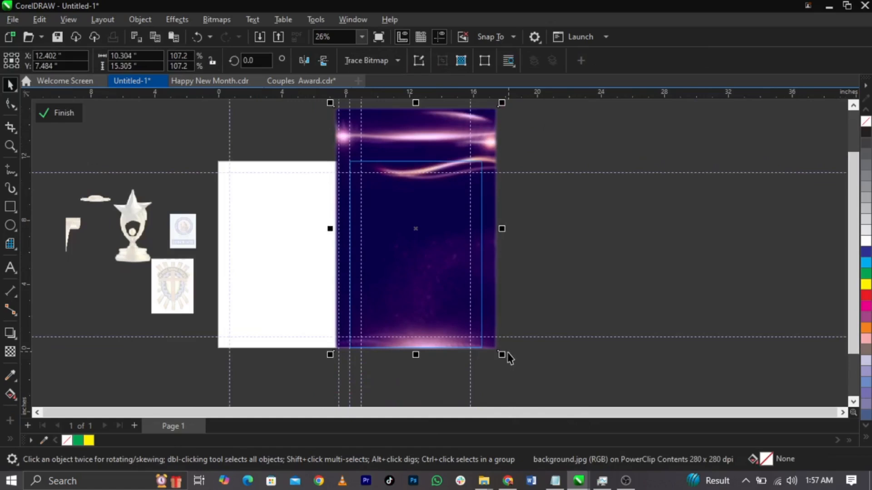
left_click_drag(504, 354, 596, 373)
left_click_drag(466, 306, 464, 288)
left_click(607, 254, "ctrl")
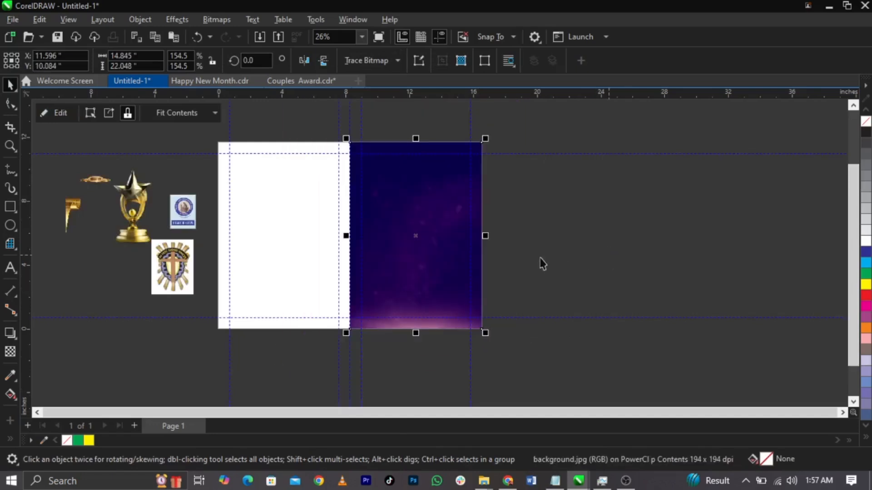
scroll(499, 250, "up", 1)
left_click(607, 256)
Step: Drag the gold podium image onto the purple panel
scroll(390, 263, "up", 1)
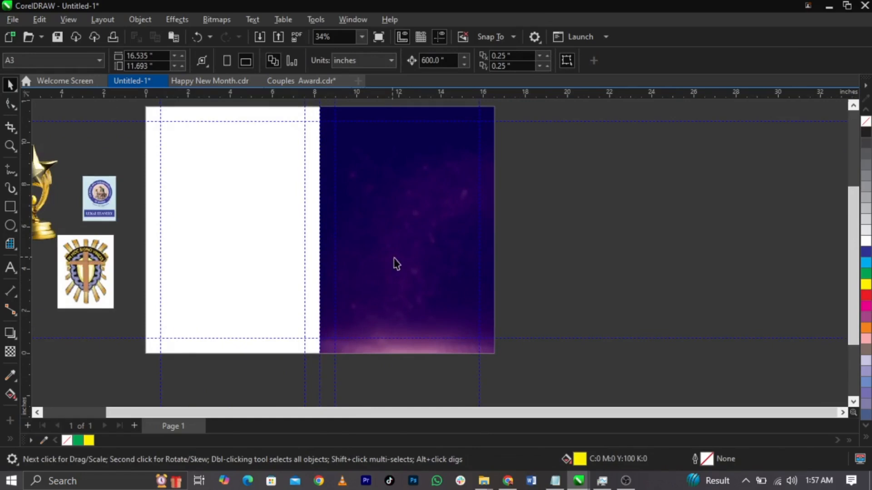
scroll(145, 240, "down", 3)
left_click_drag(152, 193, 408, 293)
Step: Enlarge the podium and position it near the bottom of the purple panel
scroll(517, 278, "up", 3)
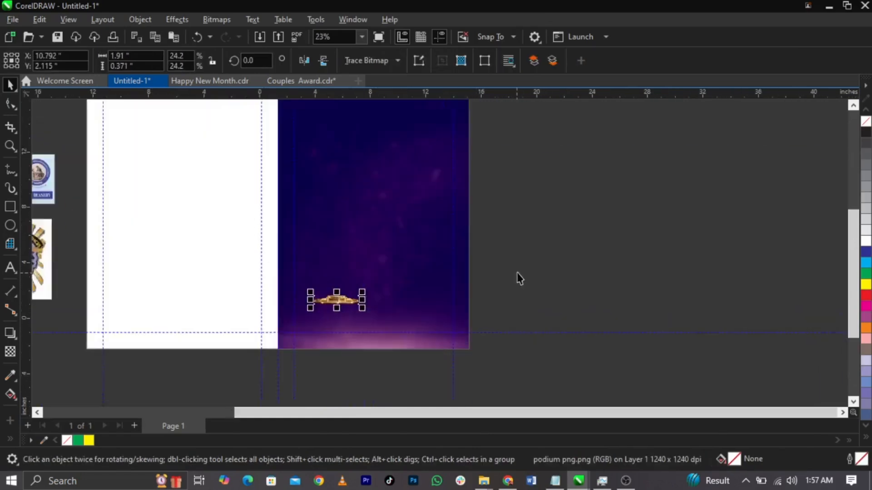
left_click_drag(340, 315, 401, 350)
left_click_drag(345, 308, 339, 331)
left_click_drag(393, 305, 413, 294)
scroll(336, 355, "up", 2)
left_click_drag(325, 320, 315, 317)
Step: PowerClip the podium inside the purple background rectangle
right_click(315, 316)
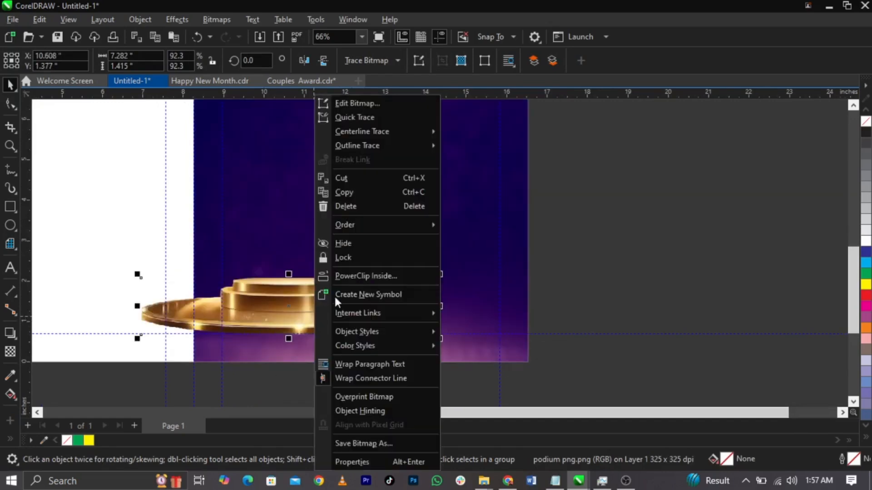
left_click(343, 275)
left_click(340, 224)
left_click(625, 268)
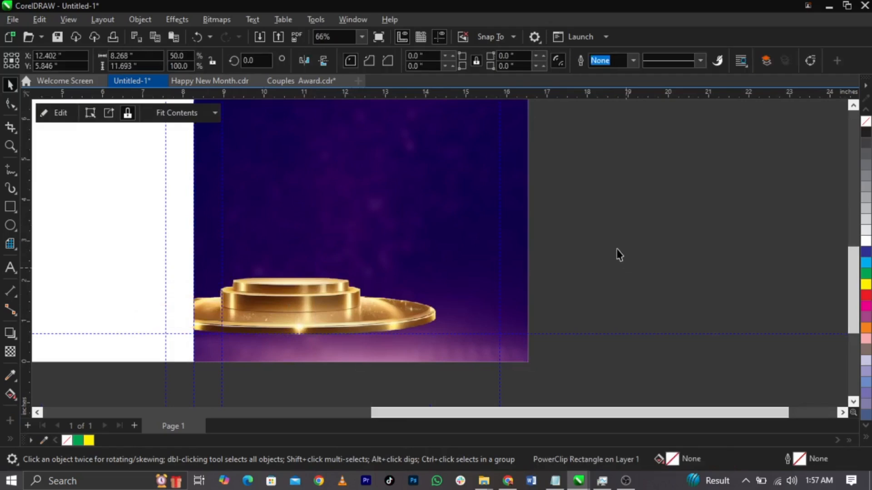
left_click(10, 208)
Step: Draw a rectangle along the panel's bottom edge and fill it with rich black
left_click_drag(194, 327, 529, 362)
key("space")
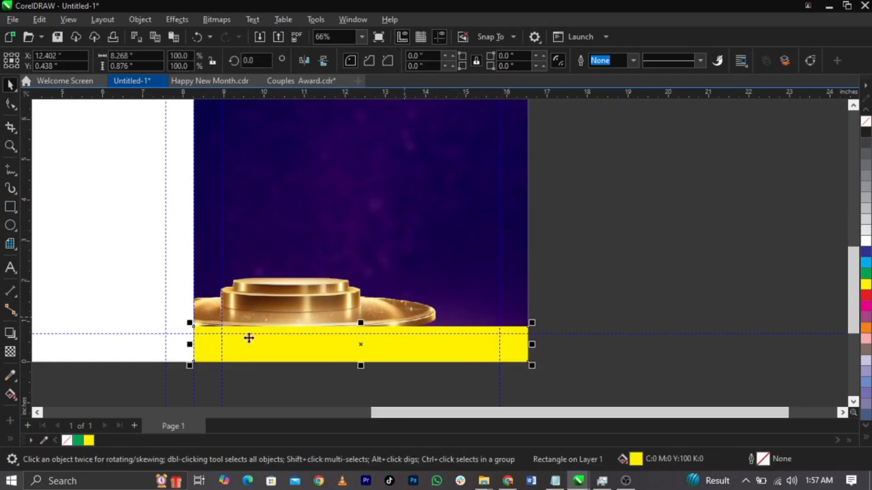
left_click(866, 133)
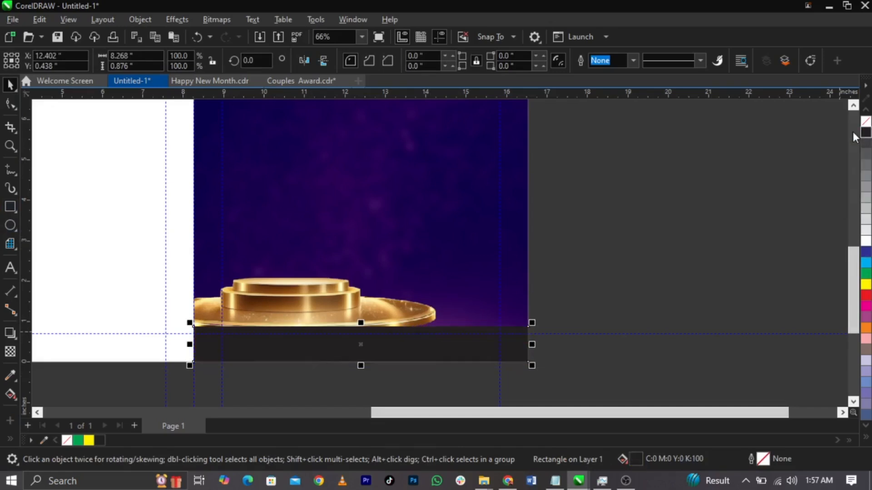
left_click(866, 436)
left_click(854, 186)
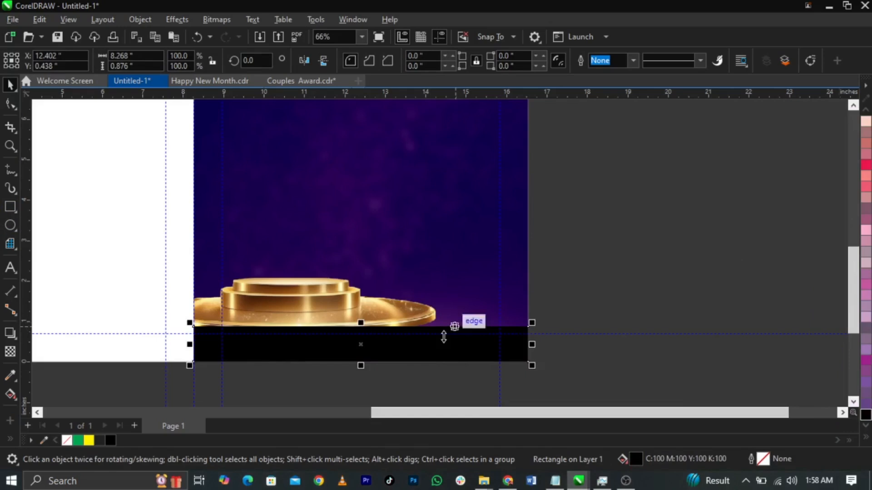
Step: Give the black band an upward fountain transparency and stretch it taller
left_click(16, 351)
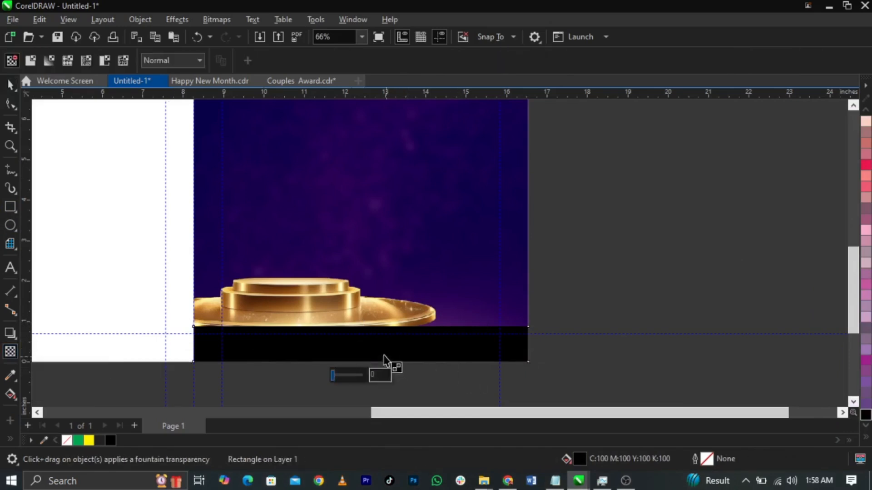
left_click_drag(377, 348, 377, 330)
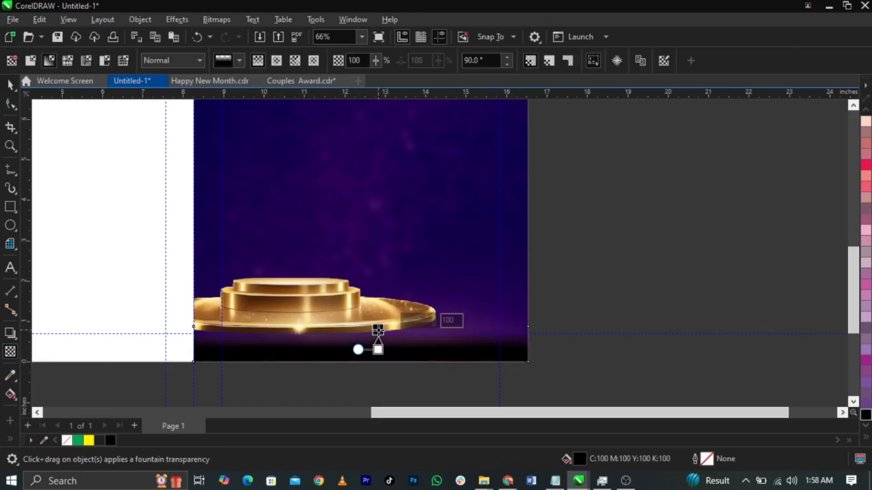
key("space")
left_click_drag(360, 326, 362, 283)
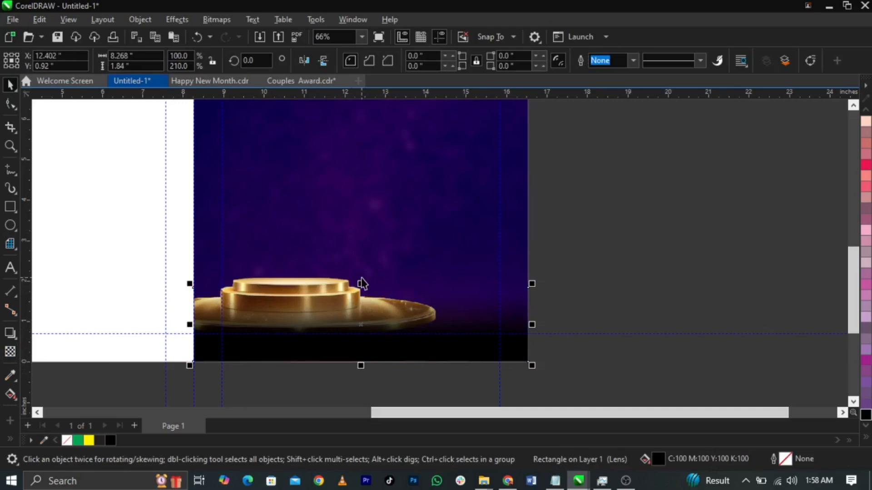
Step: Set the band's gradient end transparency to 19
left_click(10, 351)
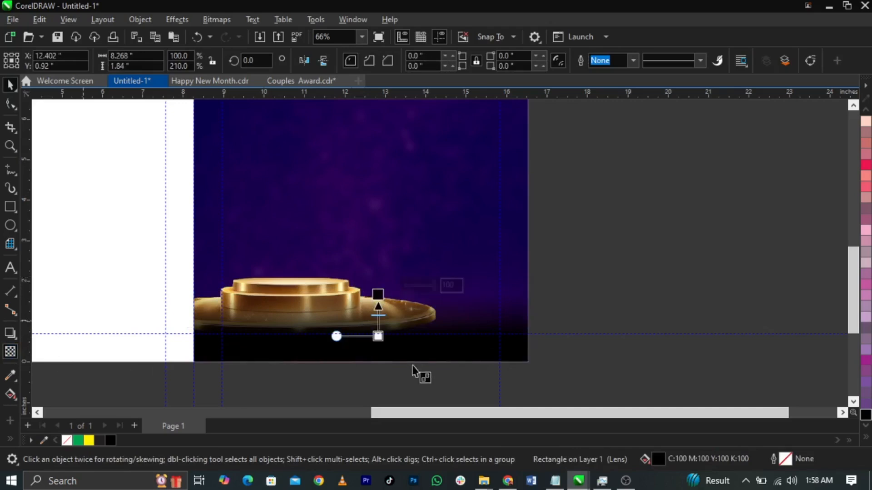
scroll(359, 318, "up", 2)
left_click(387, 344)
left_click(416, 335)
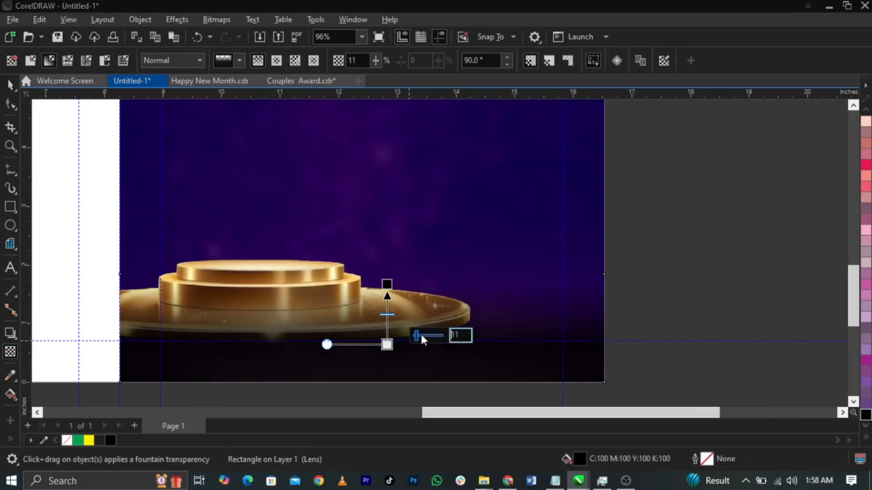
left_click(419, 336)
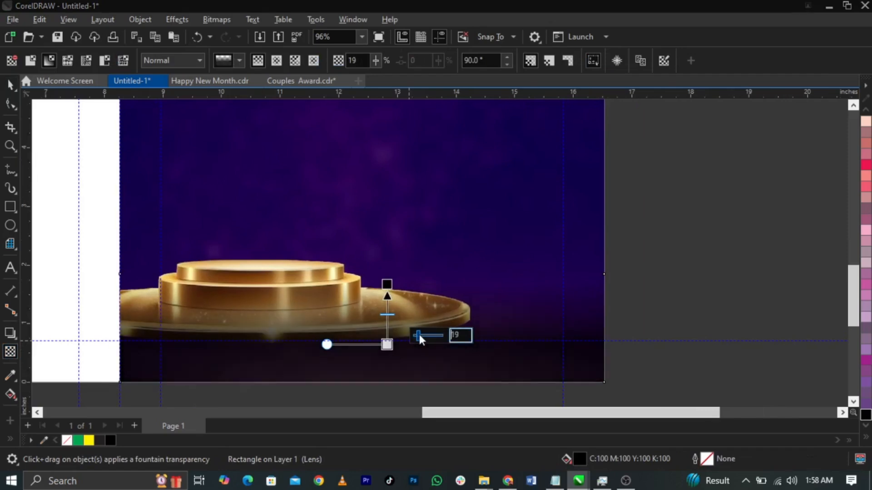
key("space")
Step: Stretch the dark band a little taller, to about 2.007 in
left_click_drag(363, 269, 387, 290)
left_click(10, 351)
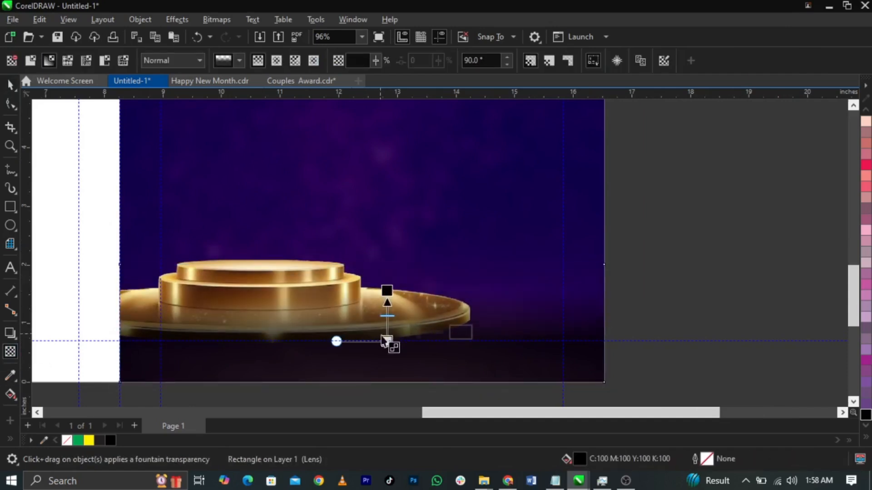
key("space")
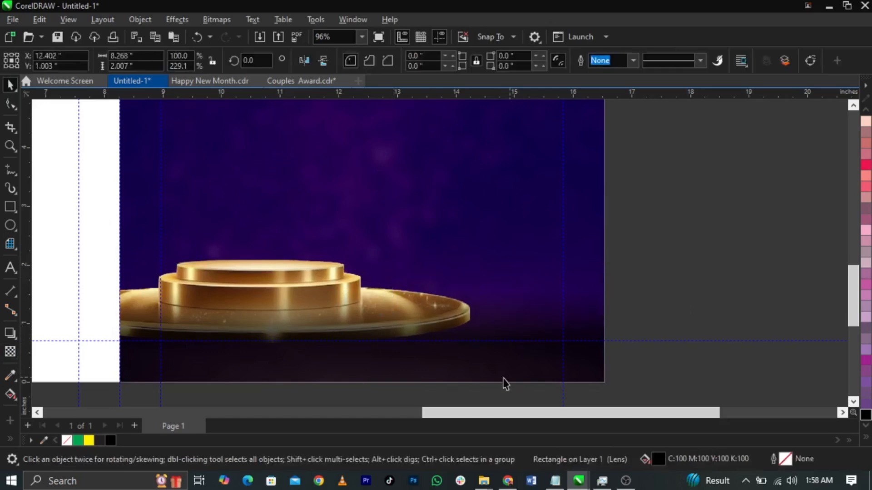
left_click(508, 384)
scroll(508, 381, "down", 4)
scroll(531, 283, "up", 1)
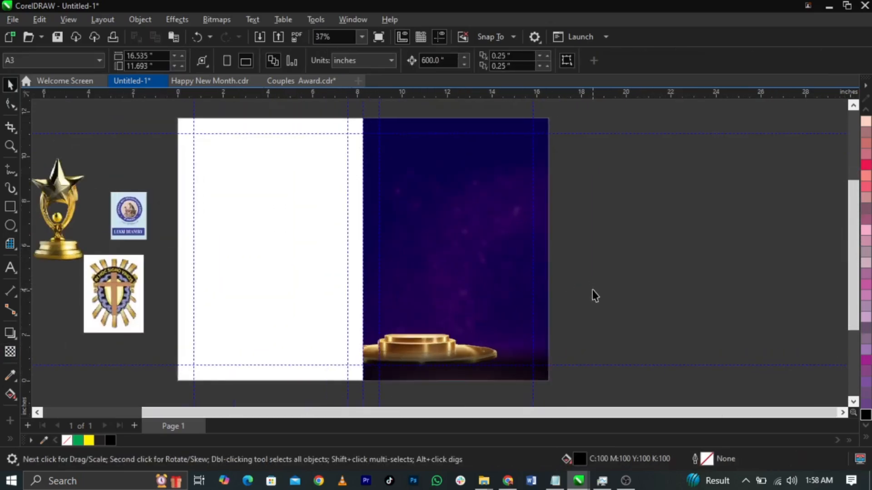
scroll(593, 292, "down", 1)
Step: Move the trophy image onto the gold podium in the purple panel
left_click(118, 233)
left_click_drag(117, 233, 448, 339)
scroll(432, 282, "up", 5)
scroll(456, 328, "up", 1)
scroll(448, 338, "down", 4)
scroll(443, 211, "up", 3)
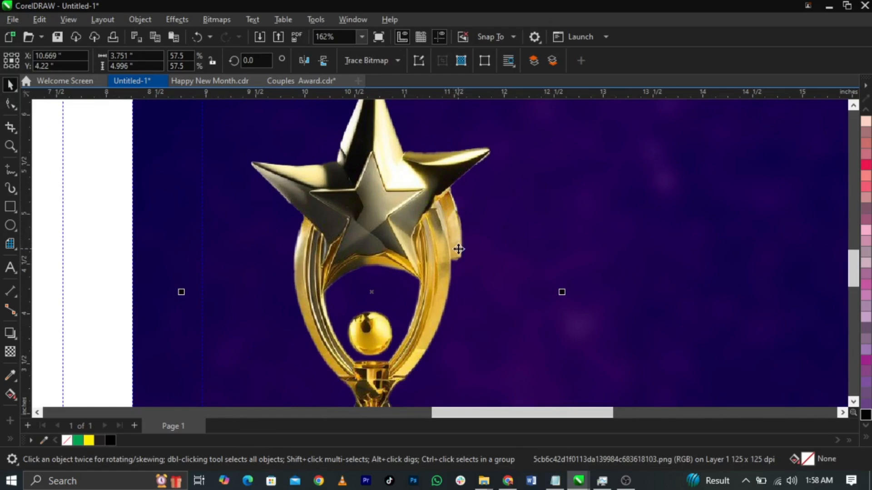
Step: Add nodes to the trophy image's outline and drag them onto the star and trophy edges
left_click(11, 105)
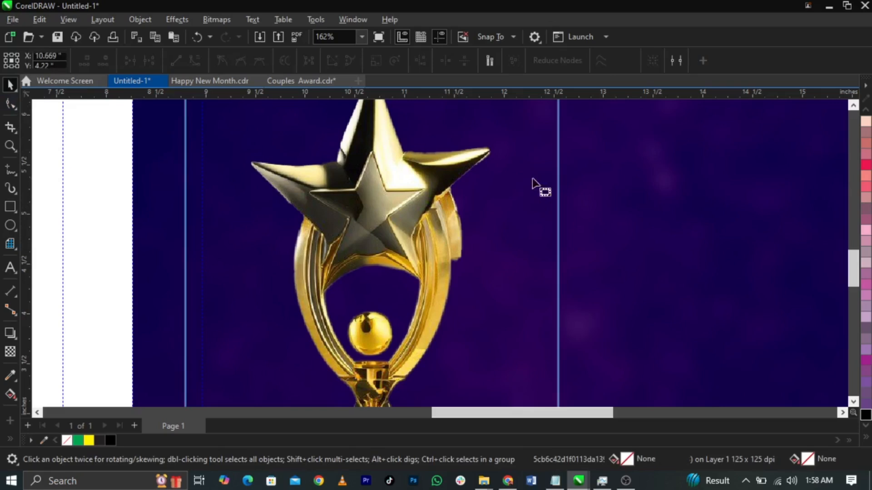
left_click(559, 166)
double_click(559, 320)
double_click(559, 247)
left_click_drag(558, 248, 424, 217)
scroll(449, 188, "up", 4)
double_click(459, 200)
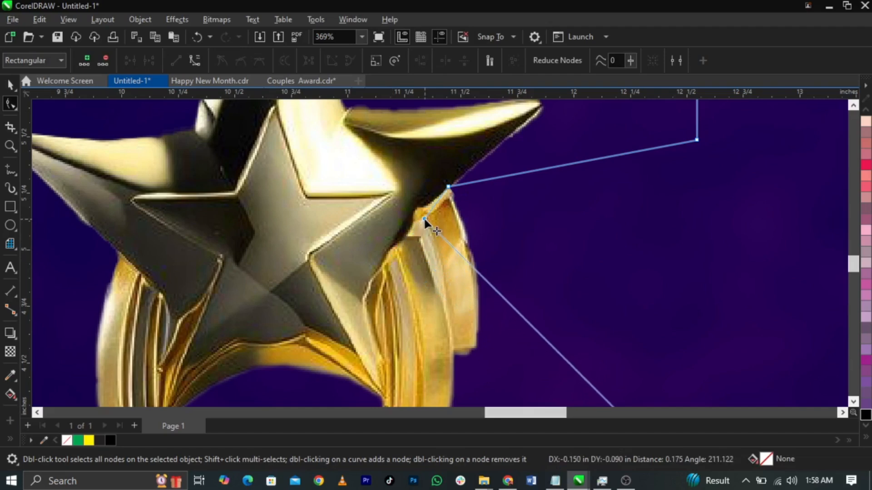
scroll(459, 168, "down", 3)
scroll(464, 244, "up", 1)
double_click(482, 231)
left_click_drag(483, 231, 453, 295)
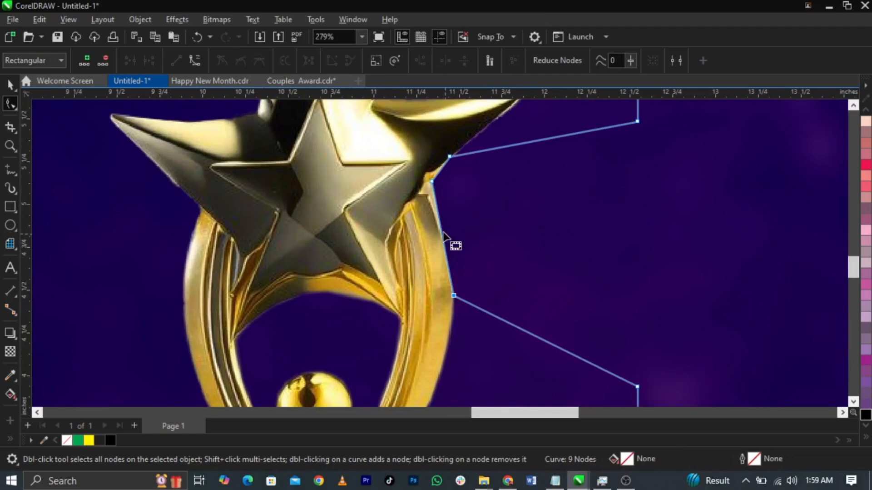
Step: Convert an outline segment to a curve and bend it to hug the trophy's arm
right_click(442, 231)
left_click(440, 233)
right_click(441, 233)
left_click(485, 321)
mouse_move(443, 239)
left_mouse_down()
mouse_move(464, 231)
mouse_move(448, 233)
mouse_move(452, 243)
left_mouse_up()
scroll(453, 247, "down", 2)
scroll(429, 288, "up", 1)
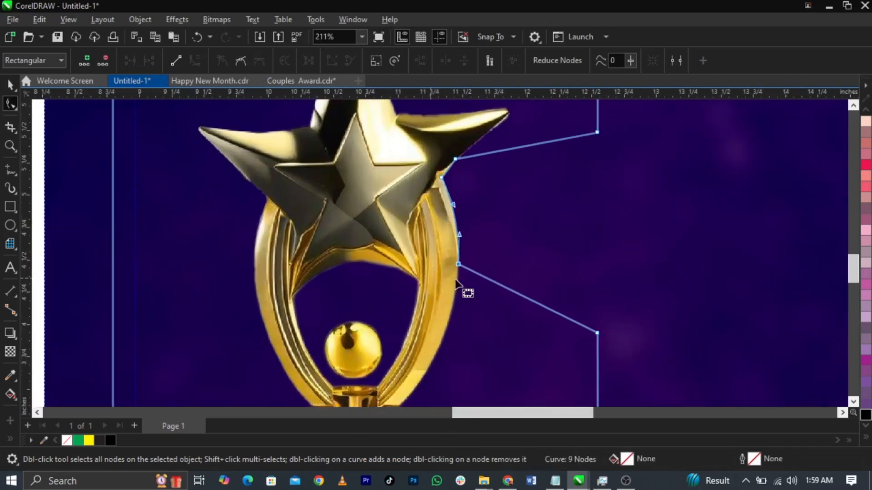
key("space")
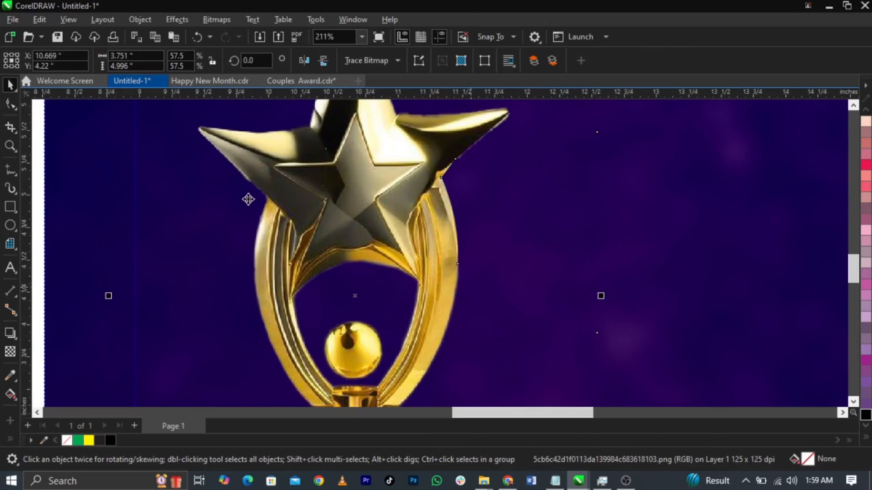
scroll(249, 199, "down", 6)
left_click(494, 282)
scroll(376, 164, "up", 1)
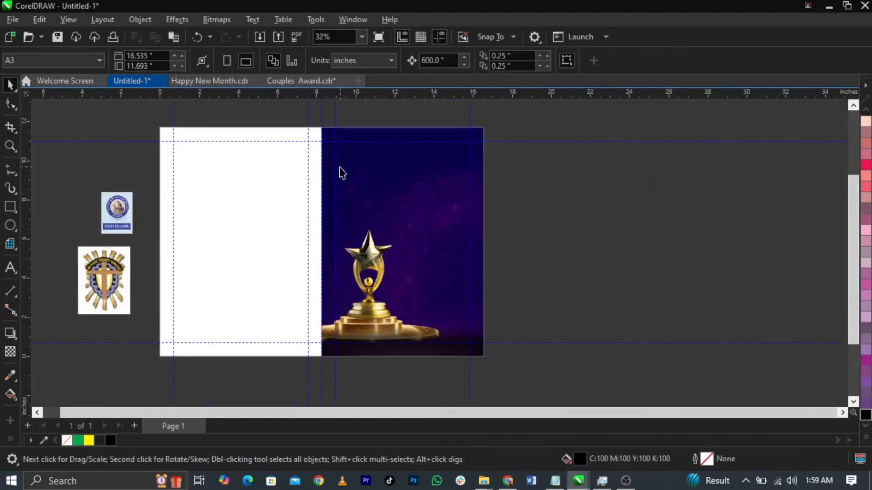
scroll(341, 171, "down", 1)
Step: Place ribbon.png at the panel's top-left, top-aligned with the background and scaled to 94.1%
left_click_drag(64, 185, 286, 136)
scroll(407, 130, "up", 2)
left_click_drag(249, 198, 294, 195)
left_click(354, 203, "shift")
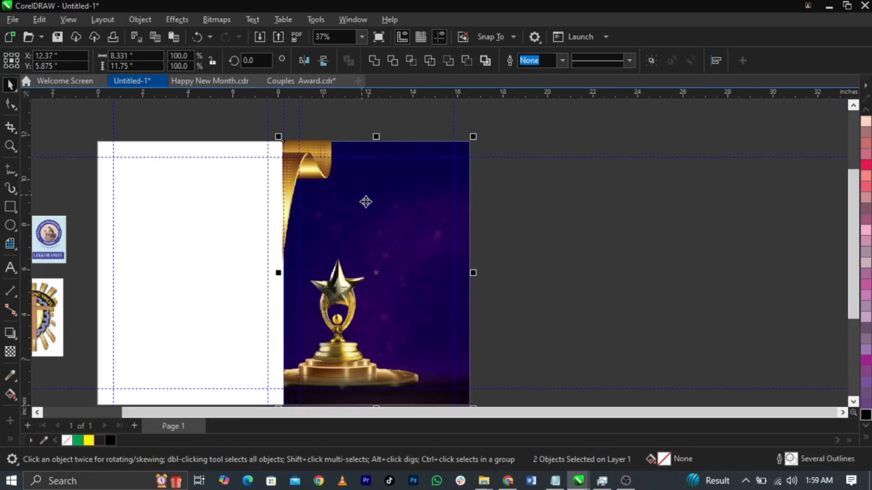
key("t")
left_click(547, 249)
scroll(313, 191, "down", 1)
left_click(333, 243)
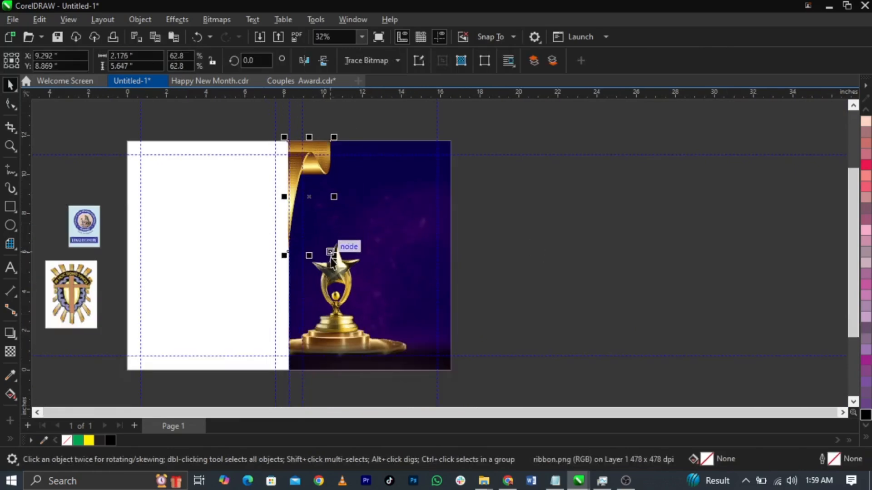
left_click_drag(343, 283, 352, 307)
scroll(334, 203, "up", 1)
mouse_move(334, 190)
left_mouse_down()
mouse_move(334, 171)
mouse_move(327, 194)
mouse_move(326, 181)
left_mouse_up()
left_click_drag(354, 285, 359, 297)
Step: PowerClip the ribbon inside the purple background
right_click(324, 190)
left_click(372, 274)
left_click(389, 259)
left_click(487, 223)
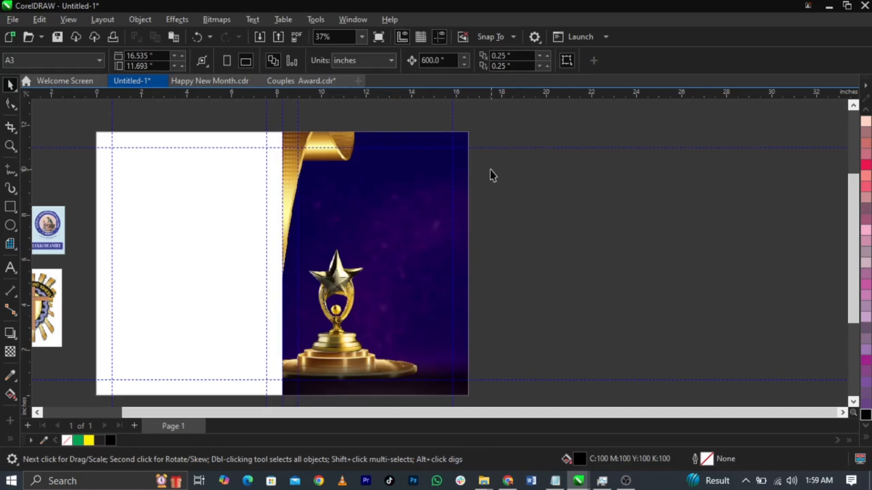
scroll(489, 171, "down", 2)
scroll(423, 183, "up", 1)
Step: Bring the Notepad event notes to the front
left_click(555, 480)
left_click(222, 195)
scroll(228, 181, "up", 1)
Step: Copy the event detail lines from Notepad and paste them as text beside the page
left_click_drag(81, 145, 271, 360)
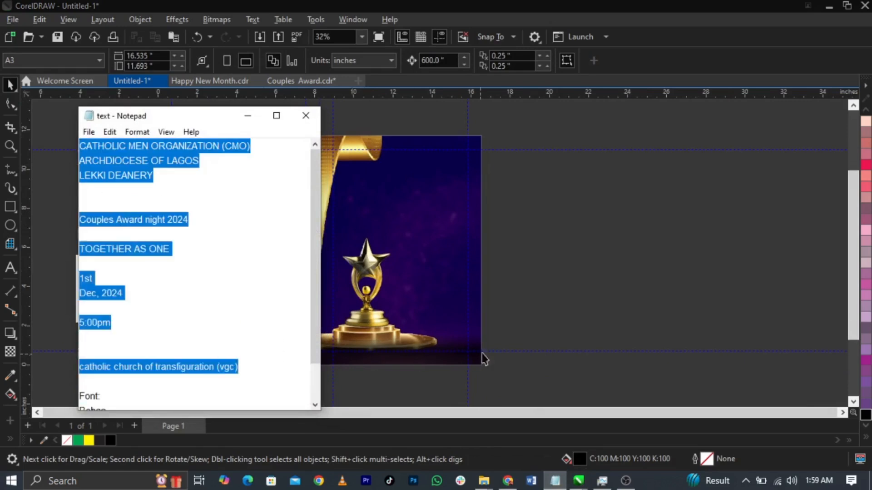
left_click(561, 303)
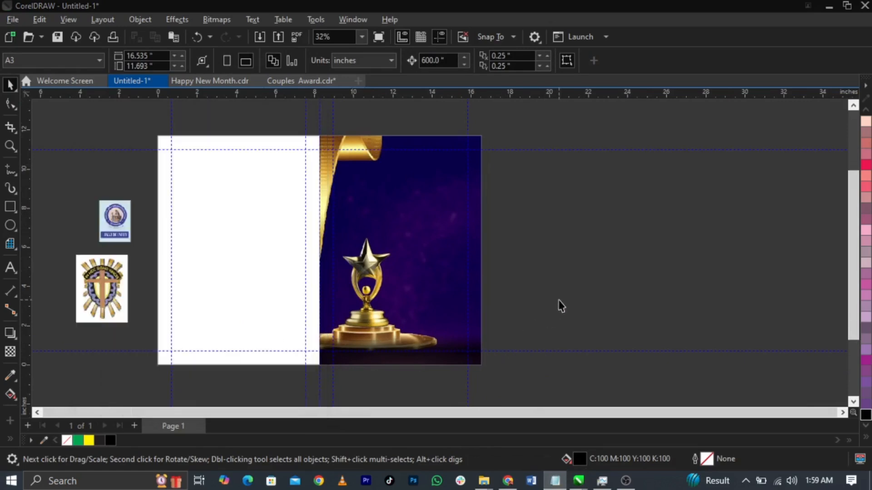
left_click(11, 267)
left_click(542, 210)
key("ctrl+v")
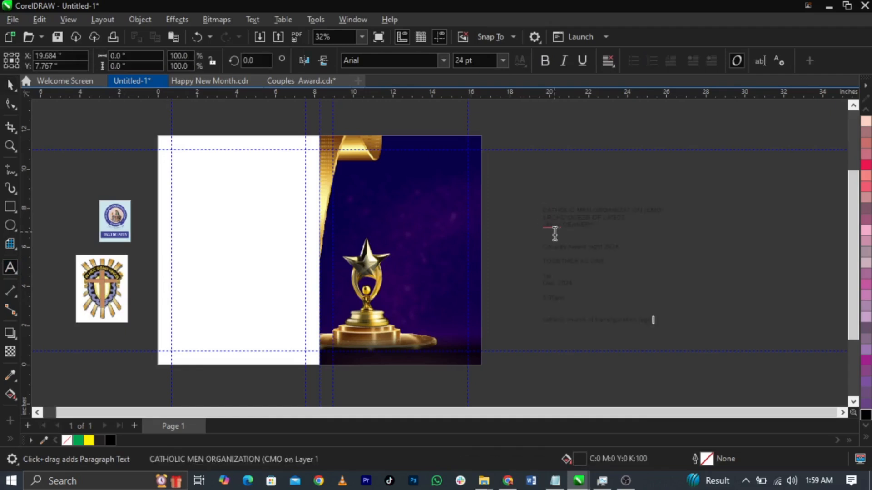
key("ctrl+space")
Step: Move both logos onto the purple panel and shrink them together
scroll(868, 242, "up", 10)
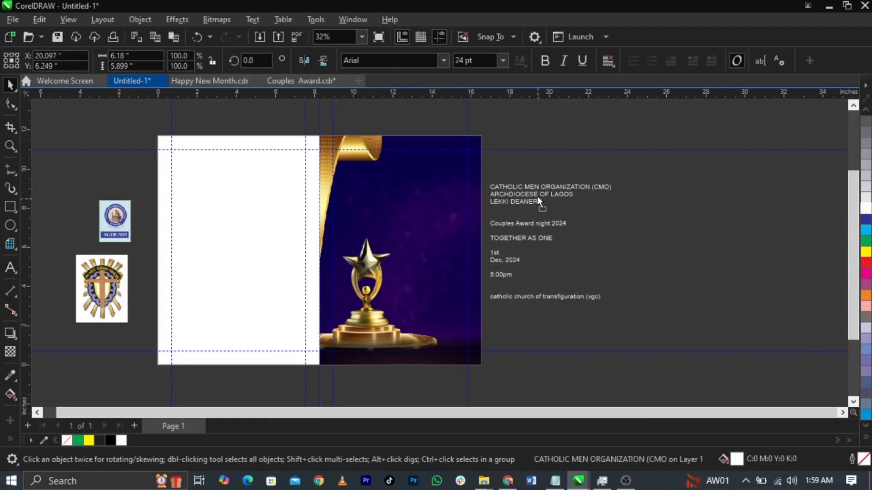
key("z")
left_click_drag(111, 134, 554, 385)
key("space")
left_click(146, 260)
left_click(166, 210, "shift")
left_click_drag(166, 211, 564, 161)
key("z")
left_click_drag(402, 127, 730, 306)
key("space")
left_click_drag(481, 132, 439, 215)
Step: Place the cross logo beside the blue logo and shrink it to about 65%
left_click(571, 175)
scroll(479, 273, "up", 1)
left_click_drag(395, 273, 443, 227)
scroll(447, 227, "up", 2)
scroll(445, 231, "up", 3)
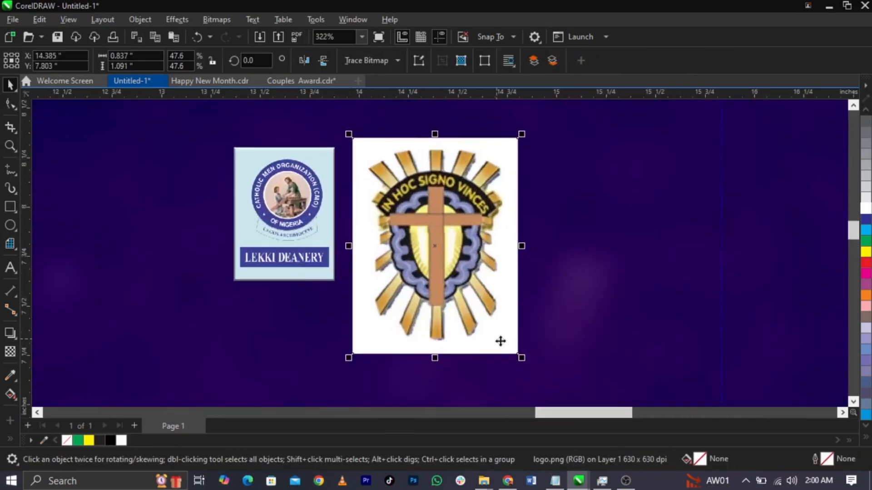
left_click_drag(518, 352, 464, 329)
Step: Top-align the two logos and shrink the cross logo a little more
left_click(284, 222, "shift")
key("t")
left_click(514, 247)
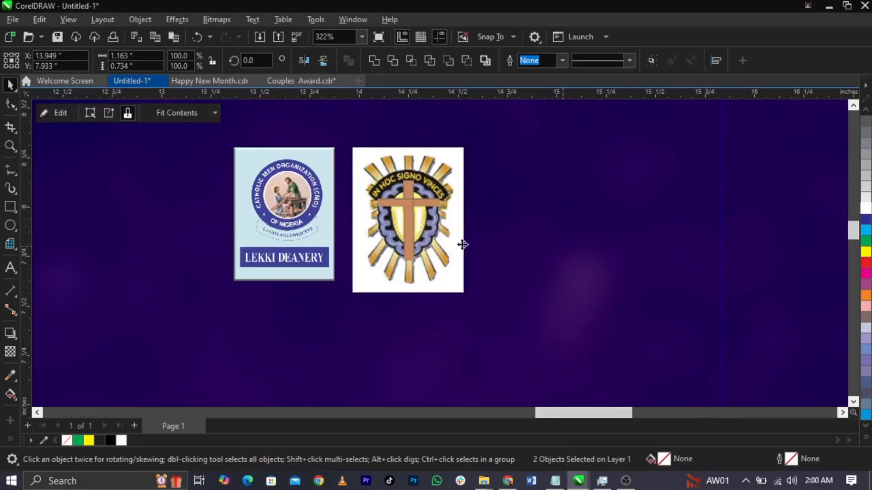
left_click(437, 248)
scroll(437, 247, "up", 1)
left_click_drag(481, 320, 470, 318)
scroll(473, 305, "down", 2)
scroll(252, 296, "down", 3)
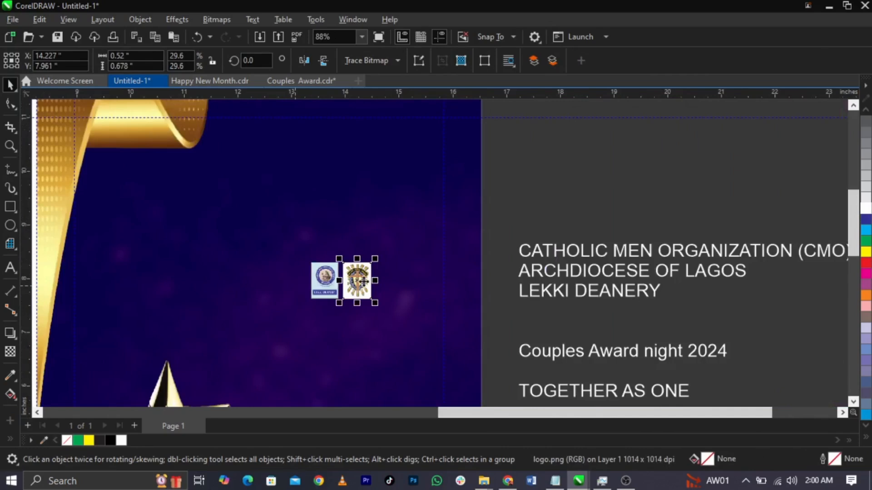
left_click(385, 234)
Step: Spread the logos to opposite sides near the panel top and scale both to about 0.52 in
left_click_drag(329, 301, 159, 236)
left_click_drag(365, 293, 402, 230)
left_click_drag(545, 188, 130, 293)
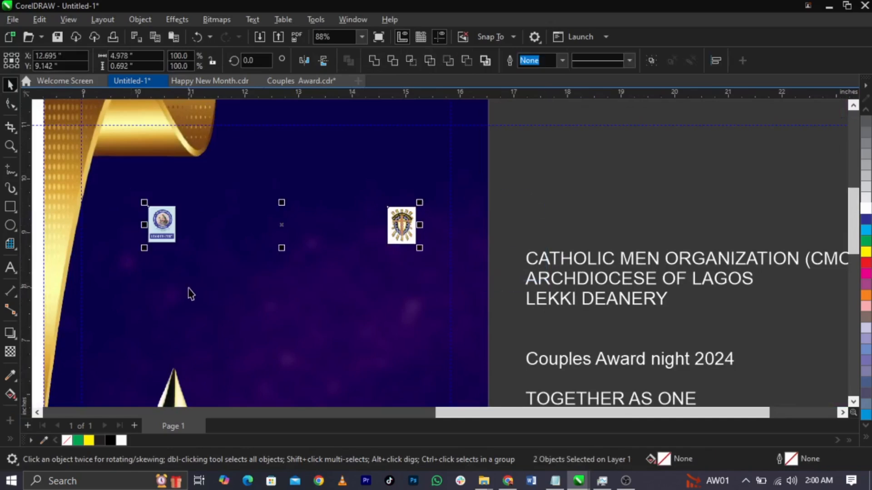
scroll(385, 241, "up", 1)
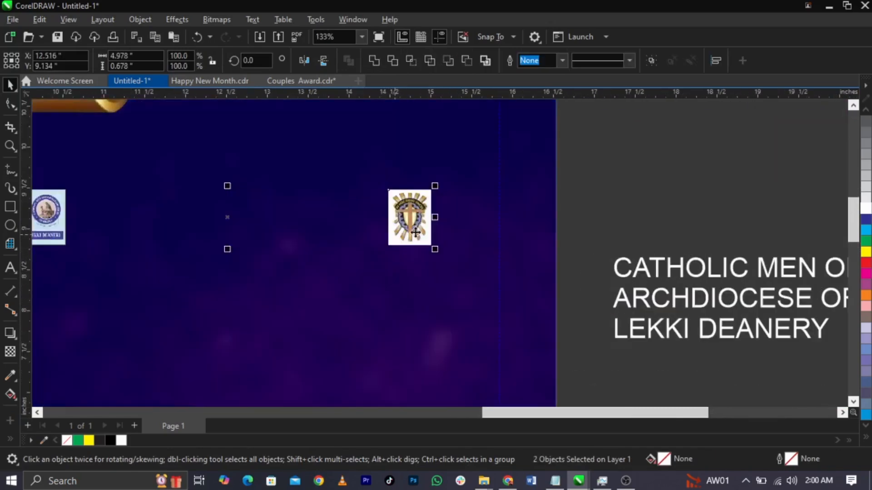
scroll(410, 234, "down", 1)
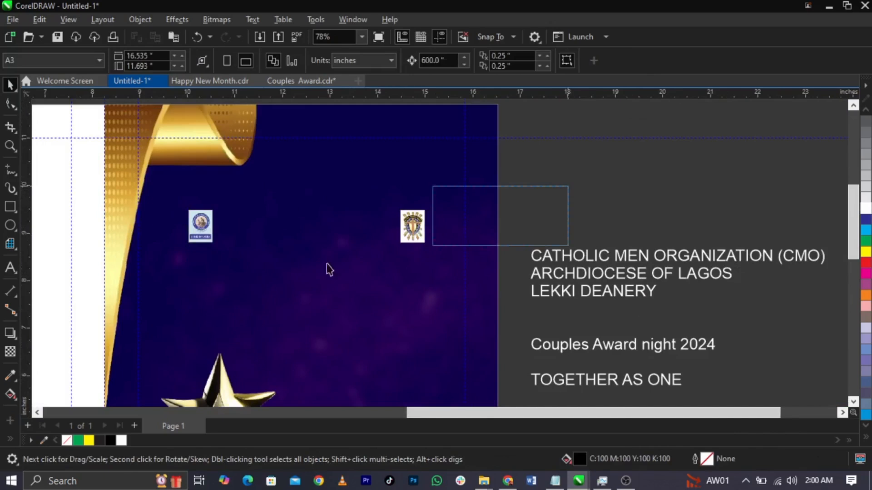
left_click_drag(430, 250, 438, 254)
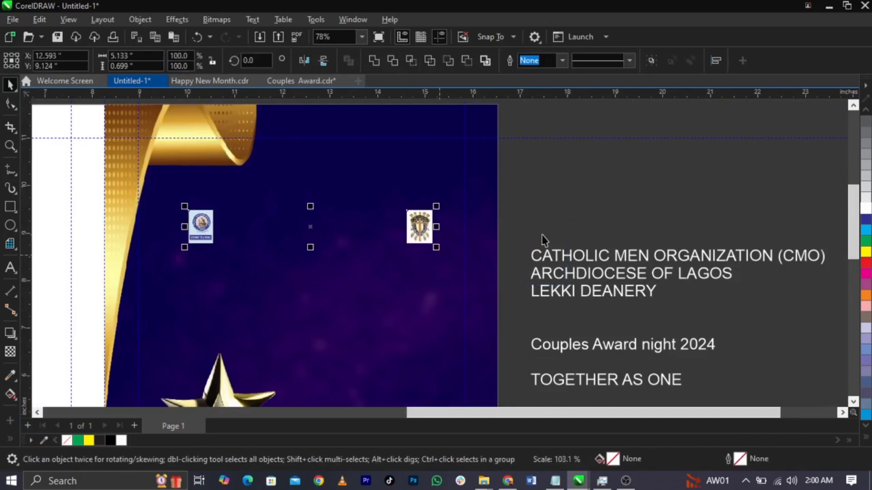
left_click(542, 235)
Step: Move the three heading lines out of the event text into a separate block between the logos
double_click(575, 274)
left_click_drag(660, 294, 496, 248)
key("ctrl+c")
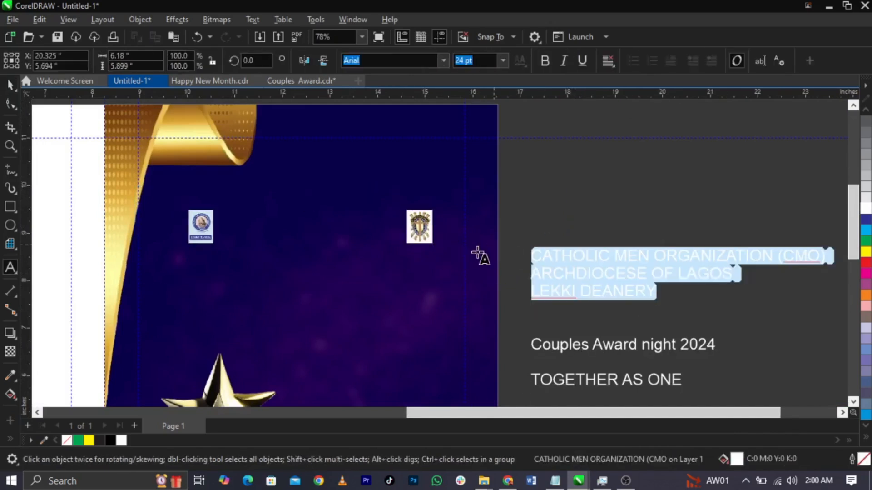
key("Delete")
left_click(287, 219)
key("ctrl+v")
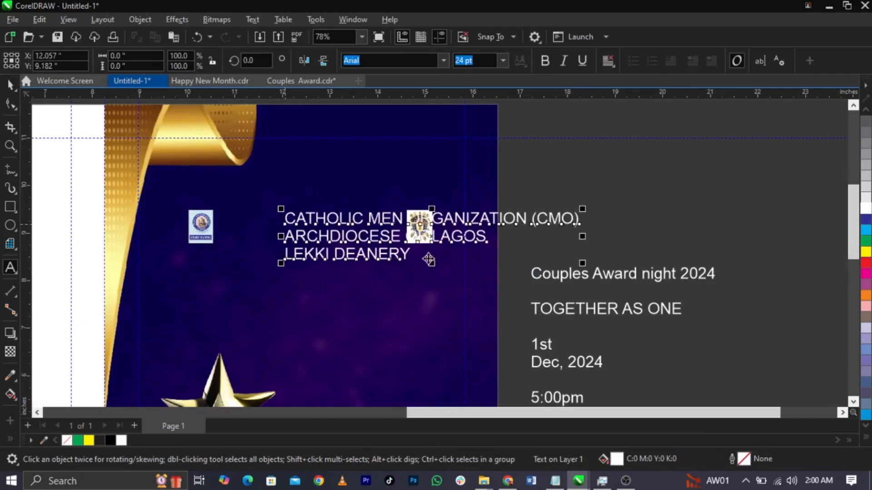
key("ctrl+space")
left_click_drag(381, 235, 335, 236)
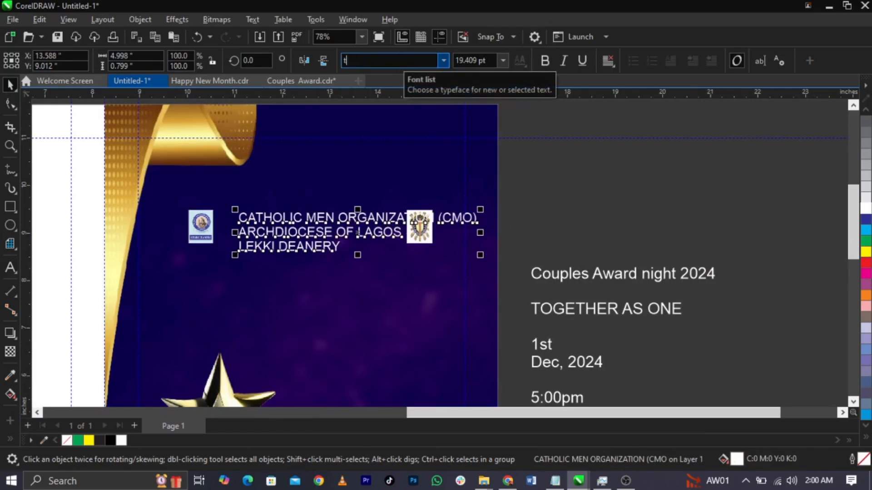
Step: Set the heading text font to Transcend Regular
type("Transcend Regular")
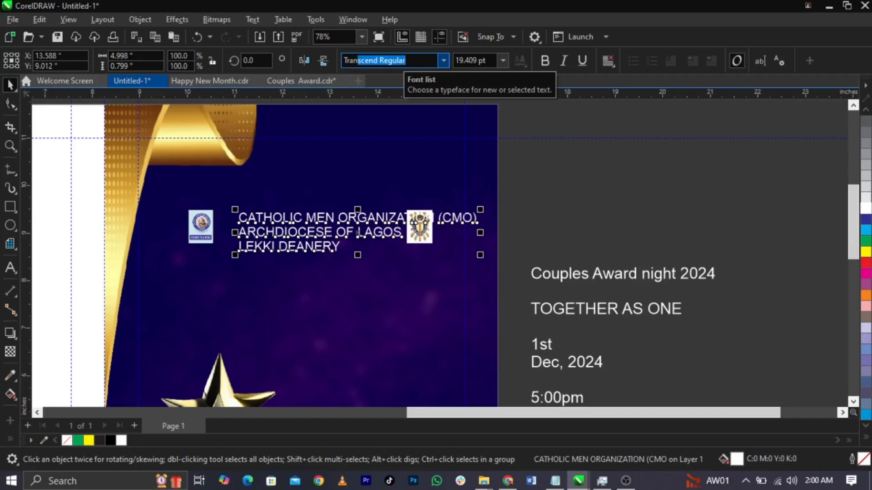
left_click(456, 190)
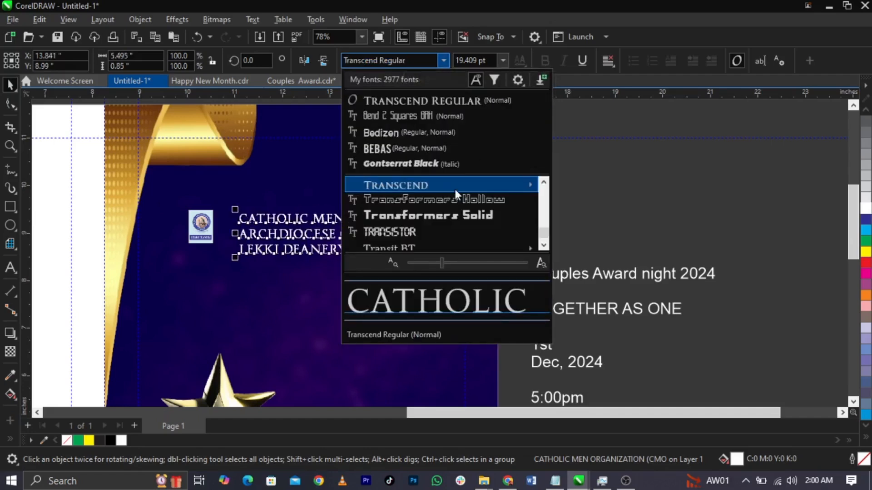
mouse_move(454, 187)
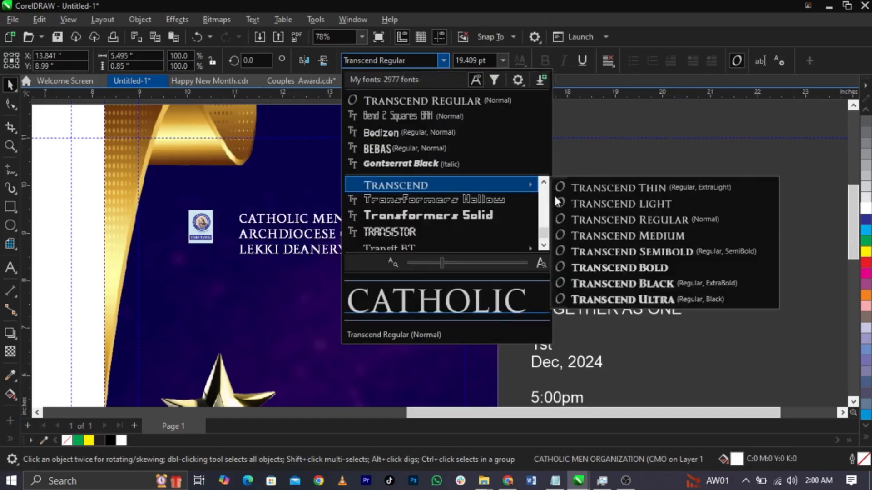
left_click(613, 219)
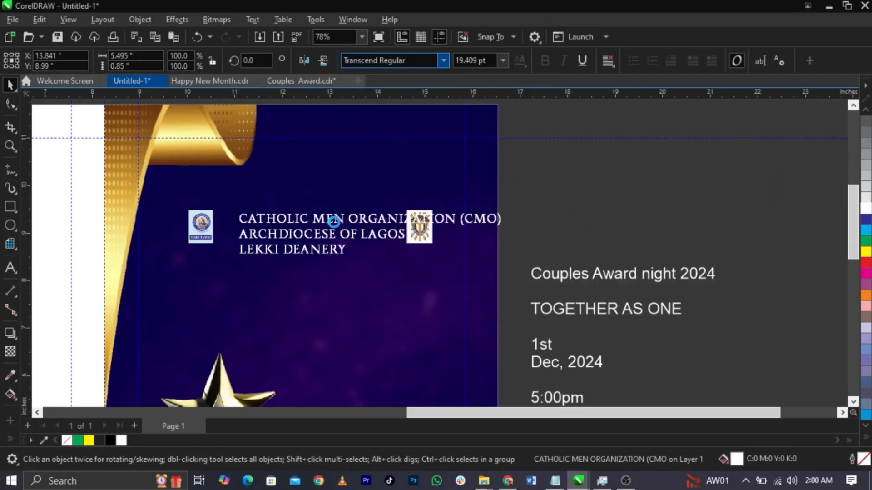
Step: Resize the CATHOLIC MEN ORGANIZATION (CMO) line to a smaller size
scroll(336, 222, "up", 2)
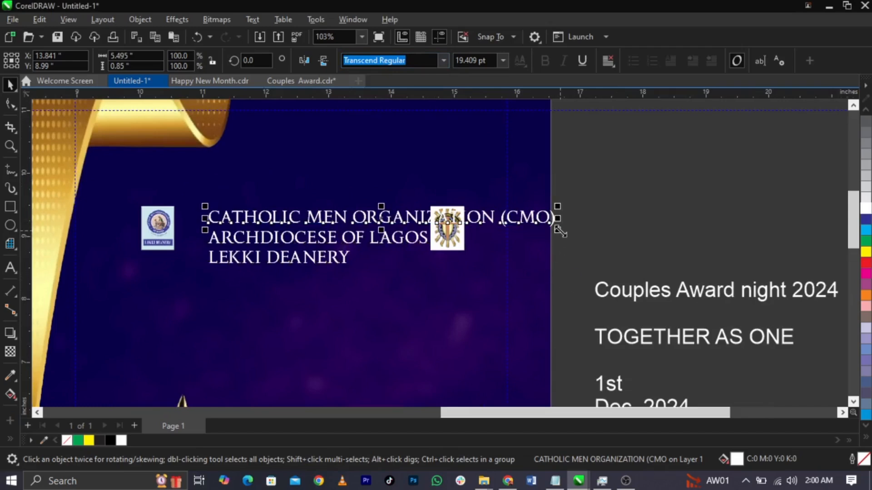
left_click_drag(559, 231, 420, 248)
left_click_drag(203, 225, 185, 224)
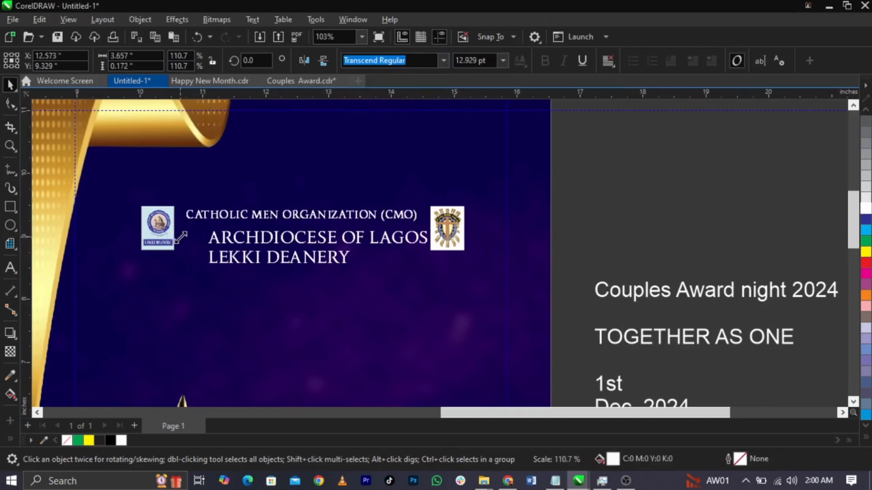
scroll(435, 243, "up", 2)
scroll(432, 236, "up", 1)
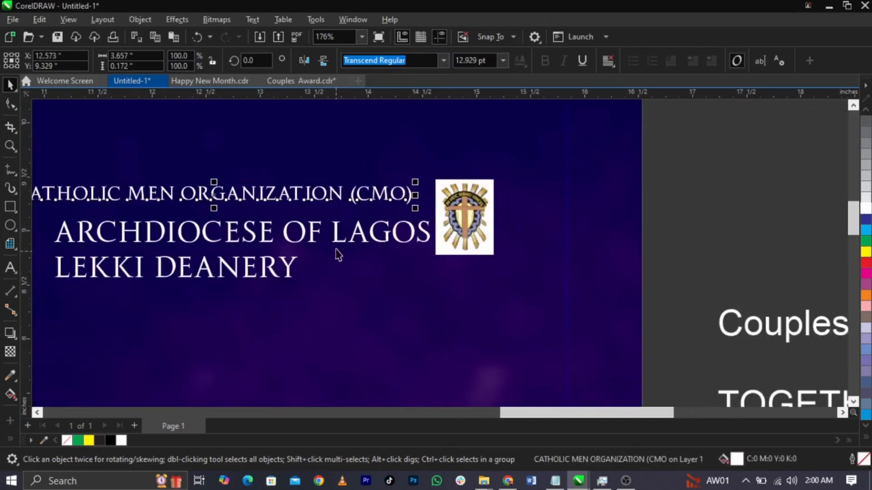
Step: Scale down the ARCHDIOCESE OF LAGOS and LEKKI DEANERY lines and move them left under the CMO line
left_click(362, 238)
left_click(291, 272, "shift")
scroll(586, 238, "down", 2)
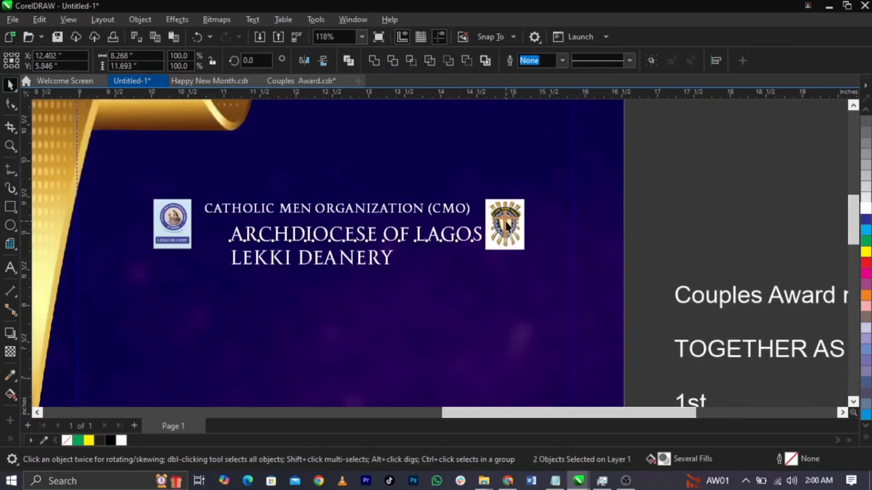
left_click_drag(225, 268, 309, 277)
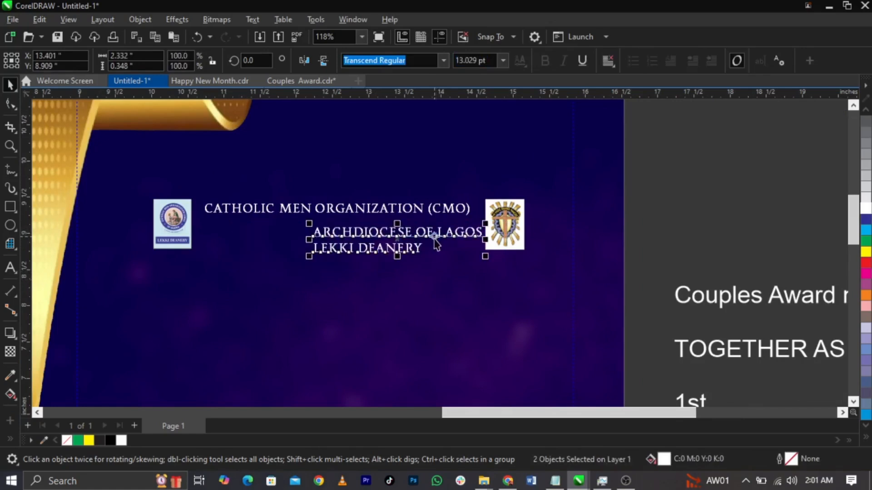
left_click_drag(433, 237, 306, 237)
Step: Enlarge all three heading lines slightly
left_click(386, 208, "shift")
scroll(444, 231, "up", 3)
mouse_move(492, 268)
left_mouse_down()
mouse_move(504, 273)
mouse_move(495, 282)
left_mouse_up()
Step: Set the CATHOLIC MEN ORGANIZATION (CMO) title to Transcend Black
left_click(461, 199)
left_click(462, 195)
left_click(442, 62)
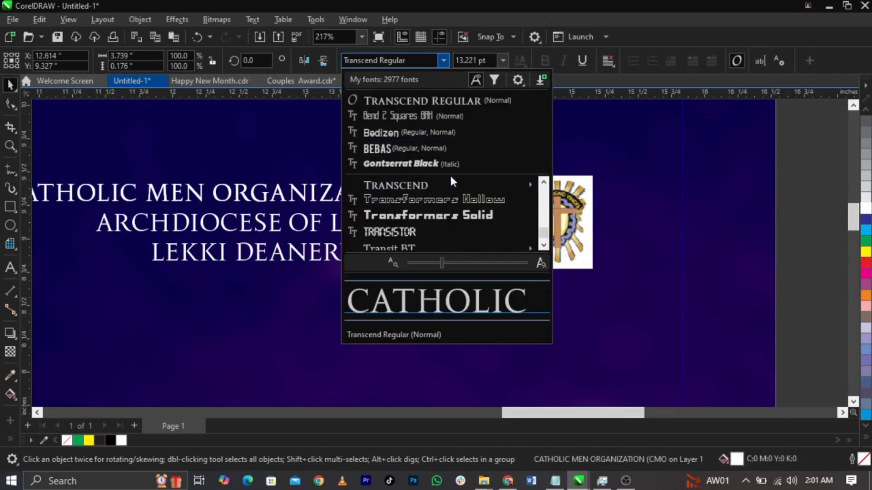
mouse_move(453, 182)
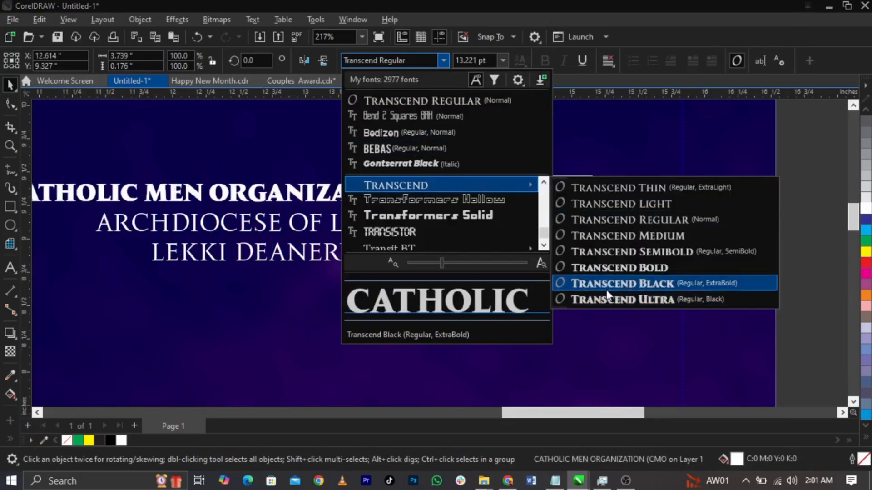
left_click(604, 283)
scroll(558, 213, "down", 2)
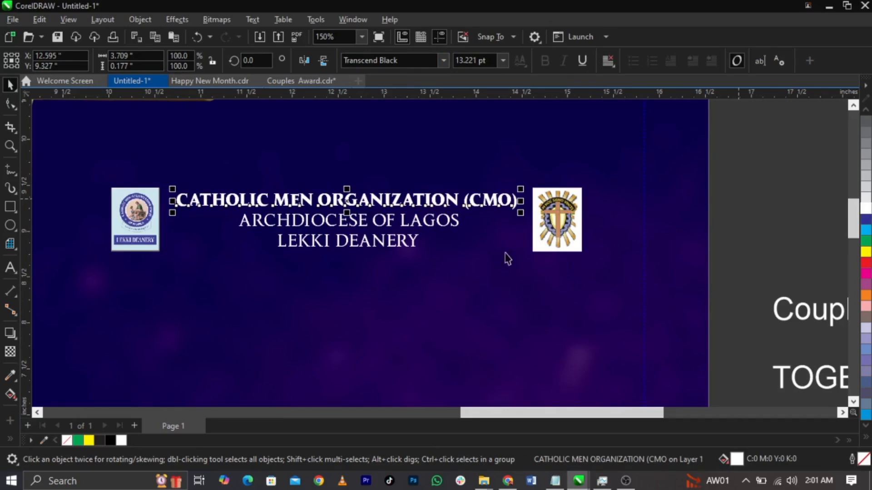
scroll(418, 208, "up", 2)
Step: Colour the ARCHDIOCESE OF LAGOS and LEKKI DEANERY lines light yellow
left_click(419, 238)
left_click(420, 230)
left_click(412, 255, "shift")
left_click(867, 439)
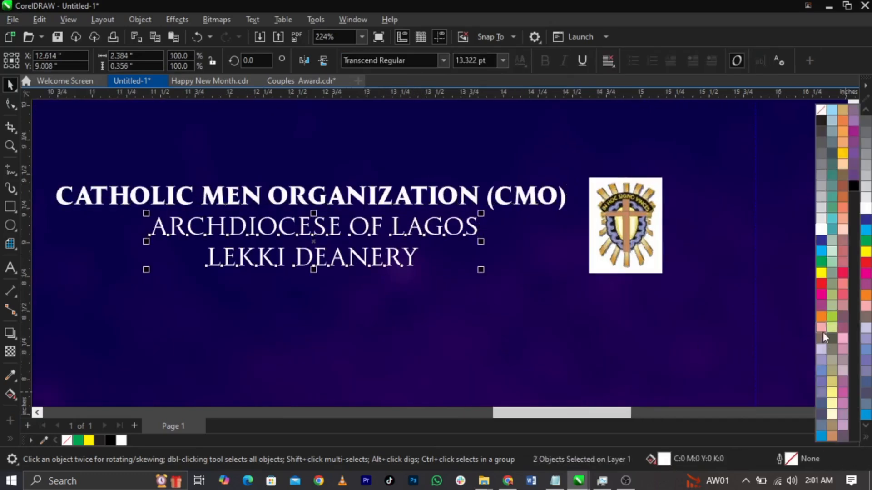
left_click(833, 393)
left_click(363, 273)
scroll(364, 273, "up", 2)
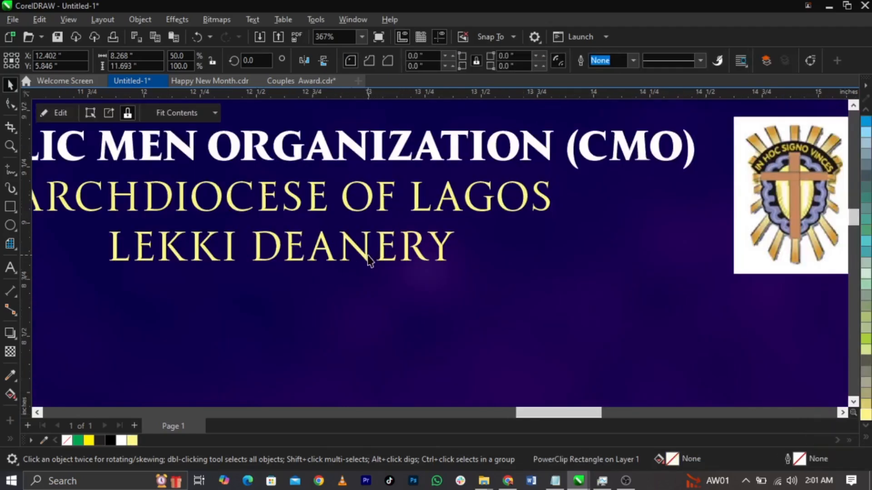
left_click(368, 249)
scroll(390, 250, "down", 4)
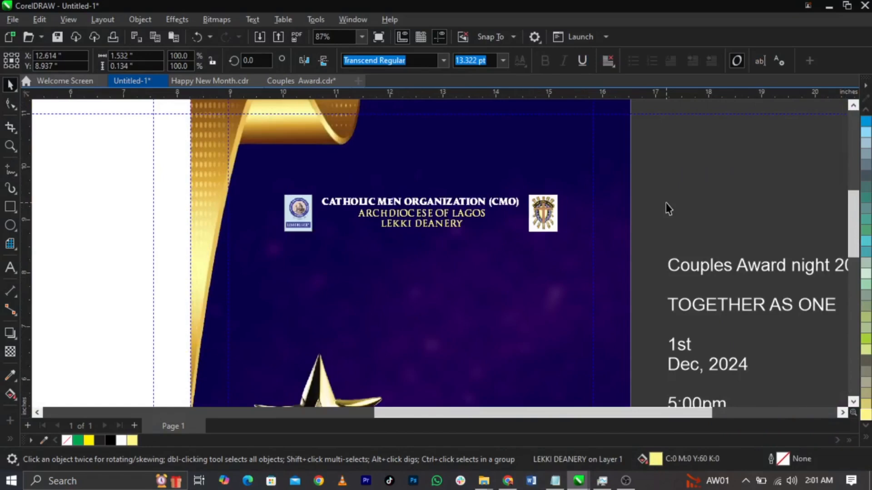
Step: Select the heading together with both logos and move the group higher up the page
left_click(666, 203)
scroll(441, 177, "down", 2)
left_click_drag(579, 172, 354, 230)
scroll(445, 208, "up", 2)
left_click_drag(454, 182, 453, 165)
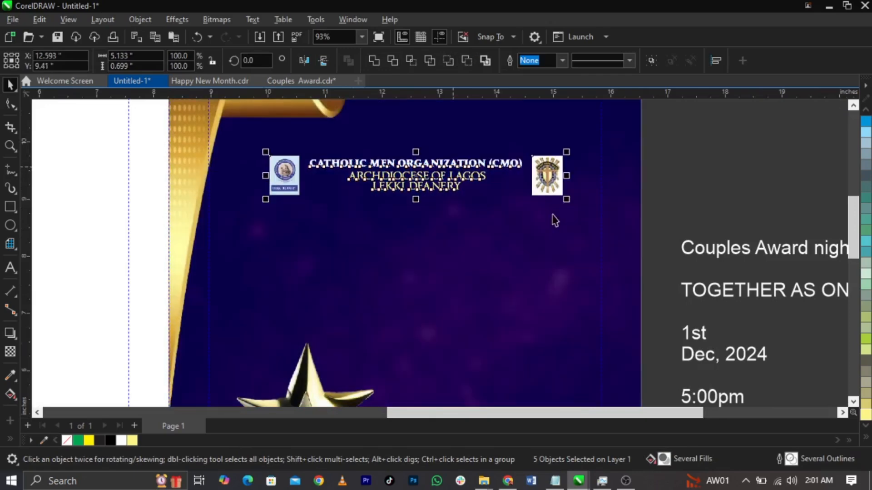
scroll(390, 206, "down", 4)
left_click(481, 201)
Step: Cut the 'Couples Award night 2024' line from the side text and paste it onto the poster
scroll(513, 282, "up", 2)
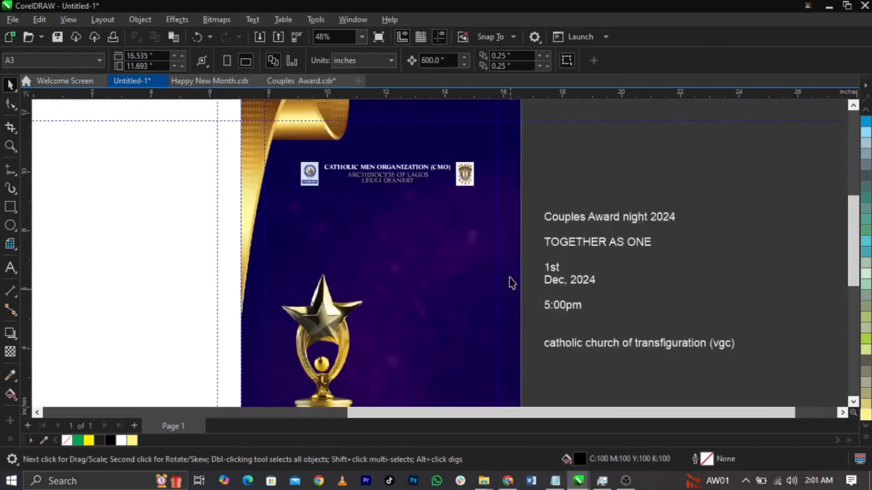
scroll(639, 256, "up", 1)
double_click(649, 198)
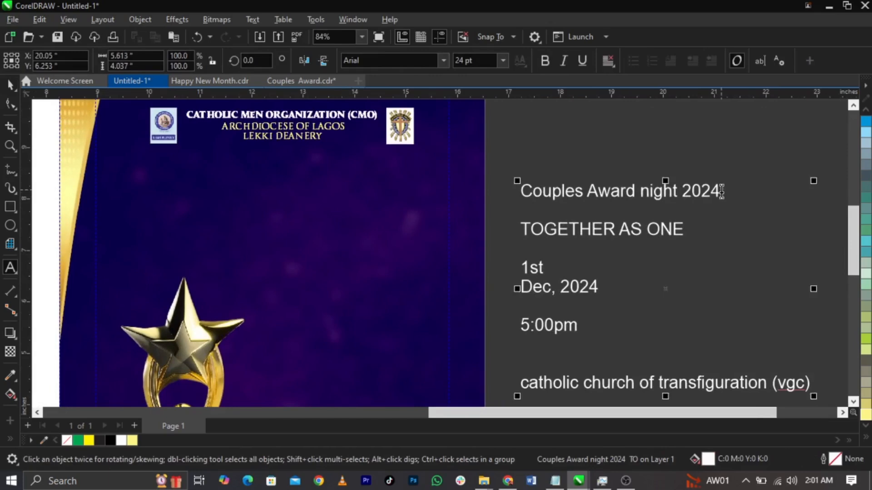
left_click_drag(723, 191, 445, 191)
key("ctrl+x")
left_click(333, 212)
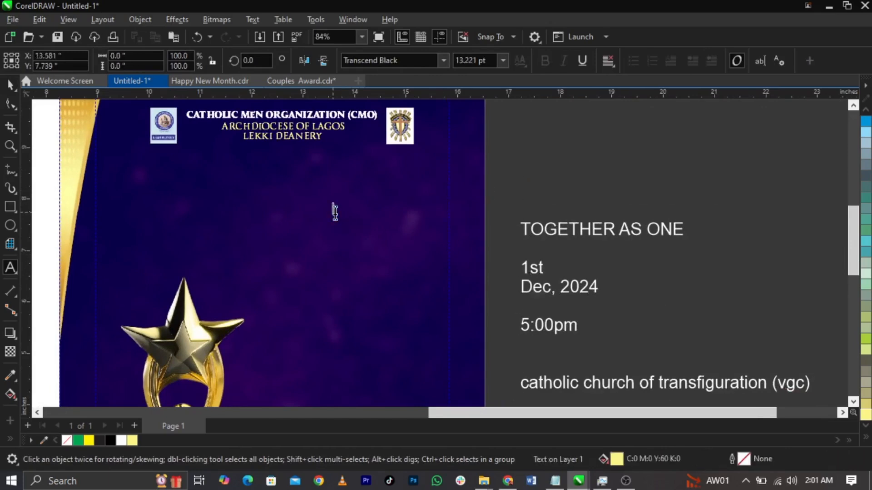
key("ctrl+v")
key("ctrl+space")
left_click_drag(369, 212, 310, 222)
scroll(310, 222, "up", 1)
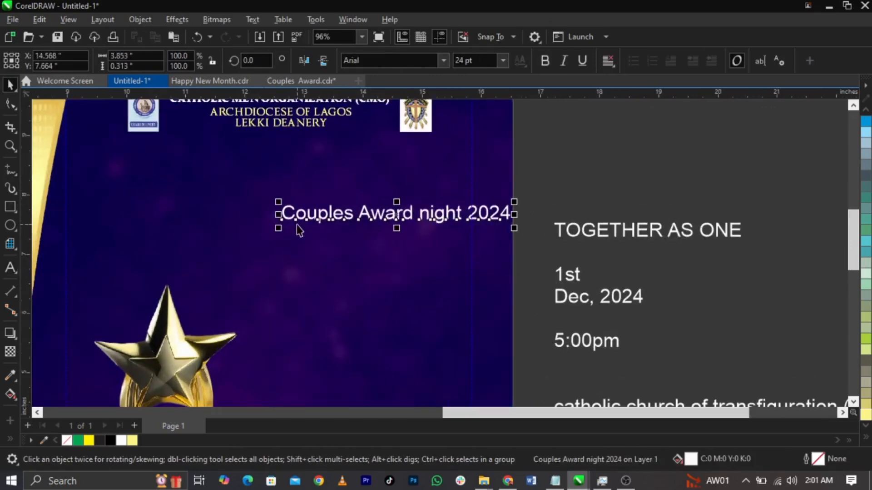
Step: Break the title into three lines (Couples / Award / night 2024) and reposition Couples and Award
double_click(413, 216)
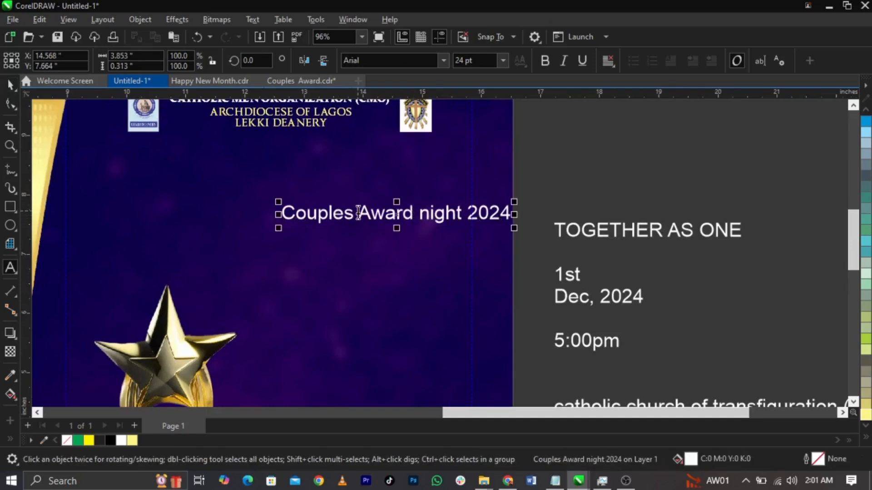
key("Escape")
key("Return")
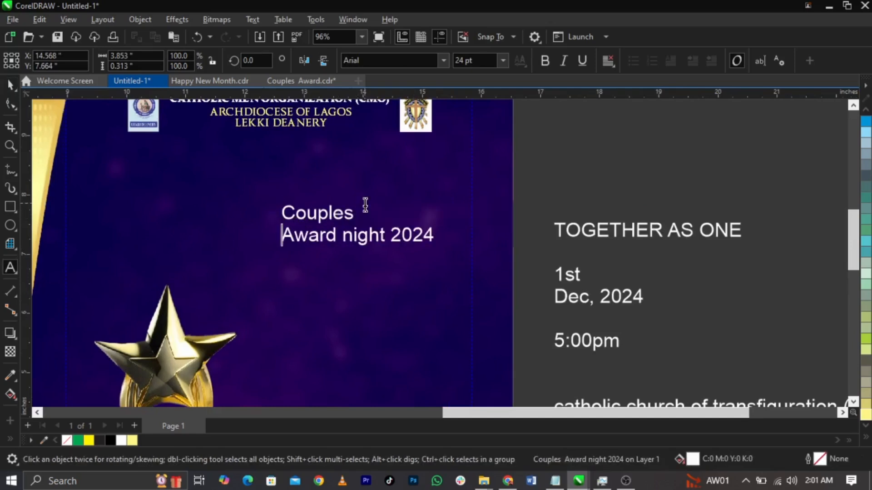
key("Return")
key("Escape")
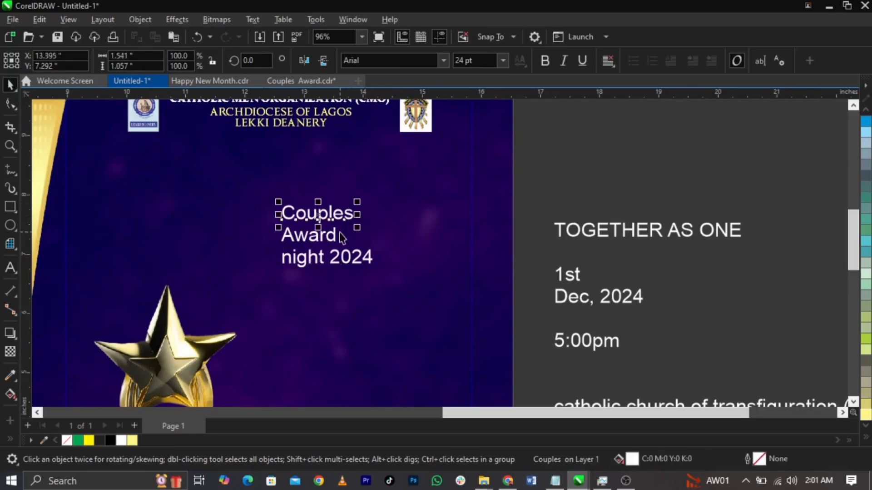
scroll(367, 212, "up", 1)
left_click_drag(357, 215, 363, 198)
left_click_drag(335, 247, 348, 233)
Step: Set AWARD to Transcend Black and enlarge it to about twice its size
left_click(437, 61)
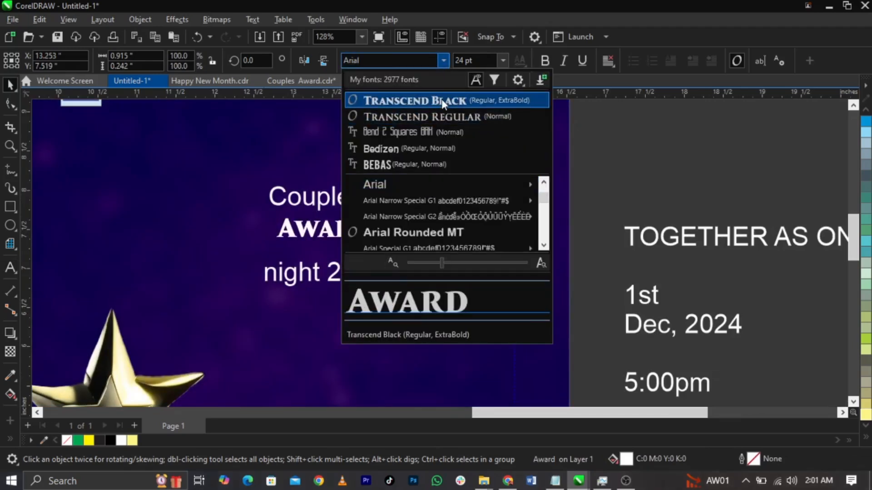
left_click(443, 101)
left_click_drag(376, 245, 400, 273)
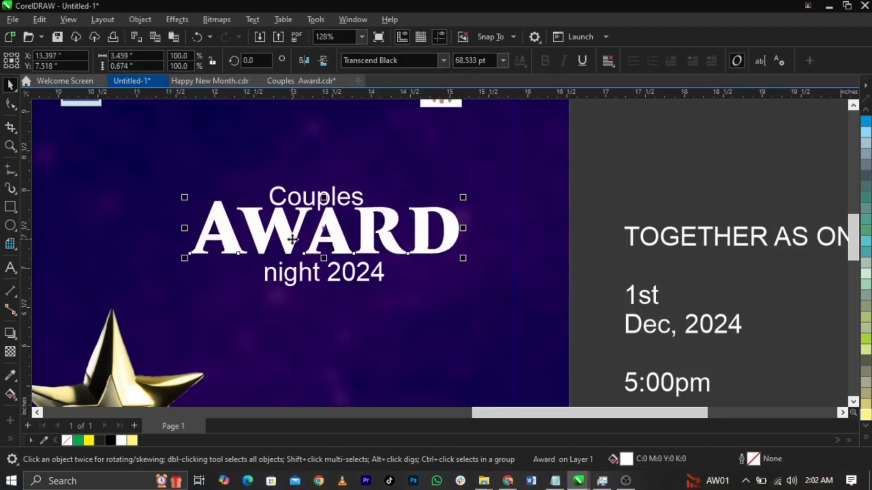
scroll(310, 228, "up", 2)
Step: Widen AWARD's letter spacing, then rearrange Couples, AWARD and night 2024 into place
left_click(9, 106)
left_click_drag(519, 265, 473, 268)
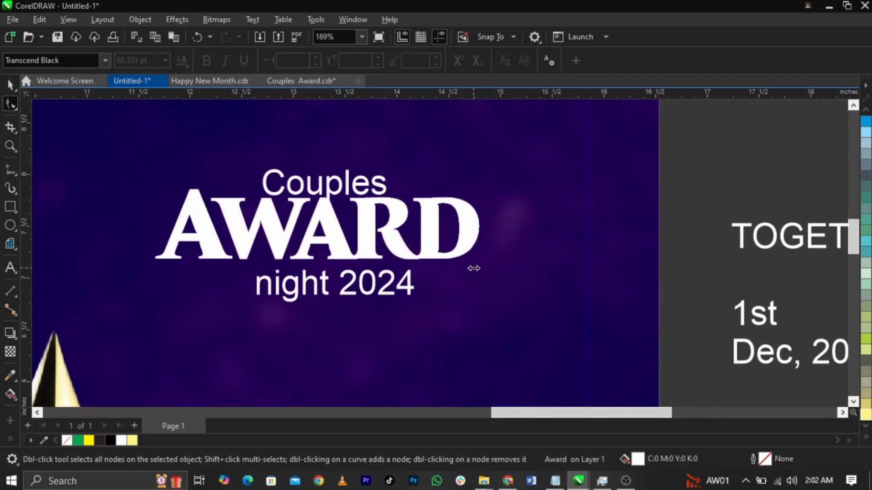
key("space")
left_click_drag(409, 291, 364, 336)
left_click_drag(332, 194, 334, 160)
left_click_drag(337, 245, 359, 245)
scroll(359, 244, "up", 2)
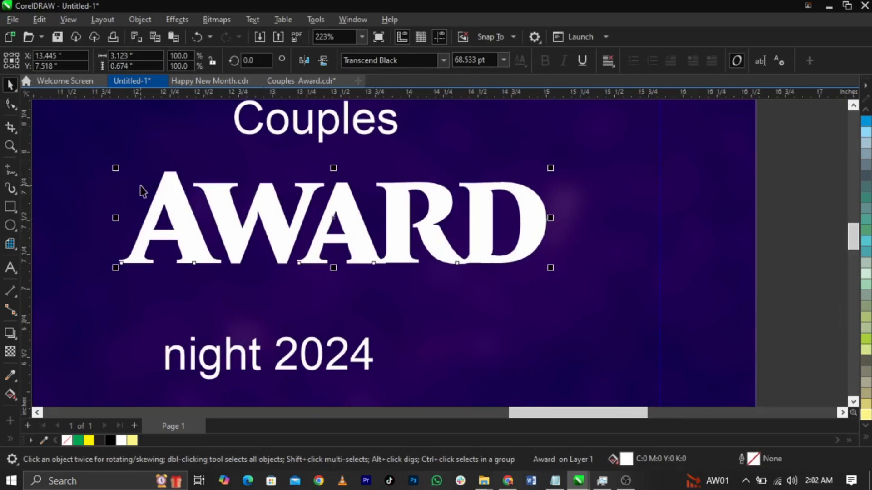
Step: Draw a diagonal line across the A of AWARD with a white outline
left_click(10, 169)
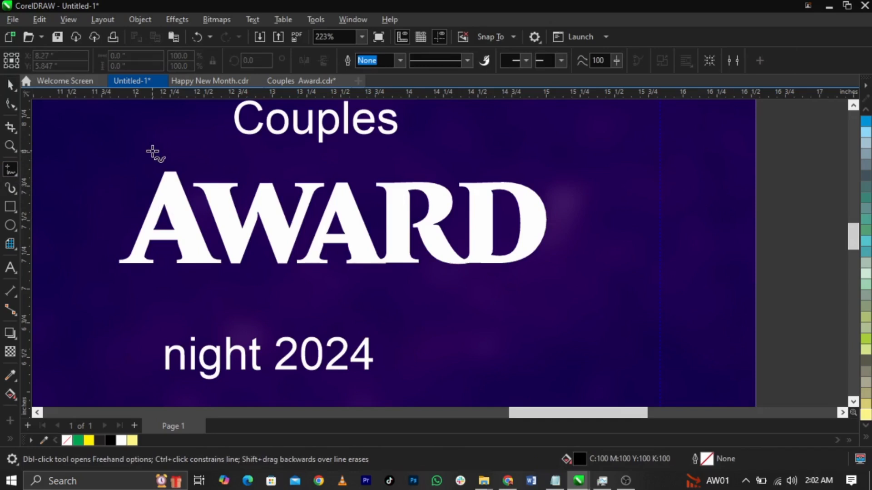
left_click(227, 278)
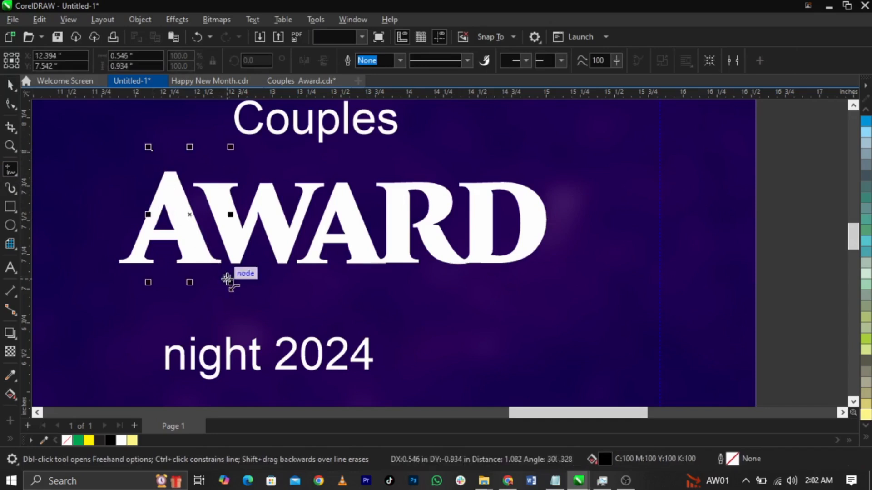
left_click(150, 150)
key("space")
scroll(870, 173, "up", 5)
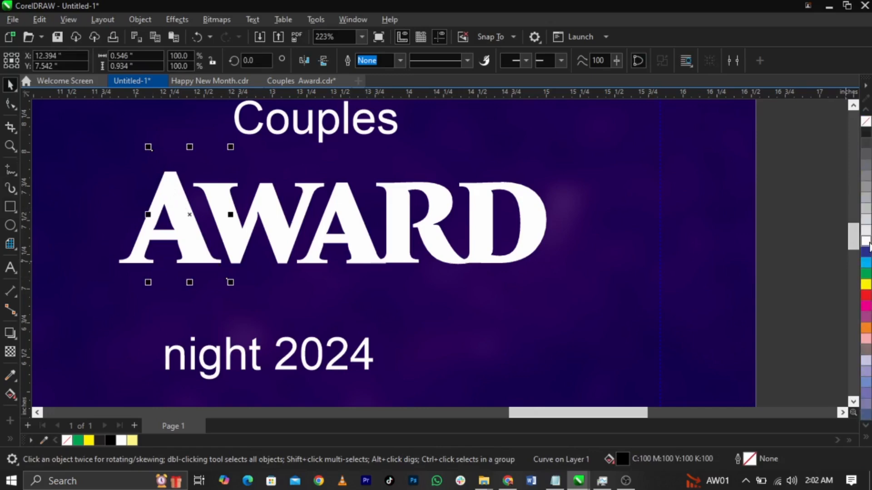
right_click(866, 241)
Step: Convert the line's straight segment to a curve using the Shape tool's node options
scroll(109, 173, "up", 1)
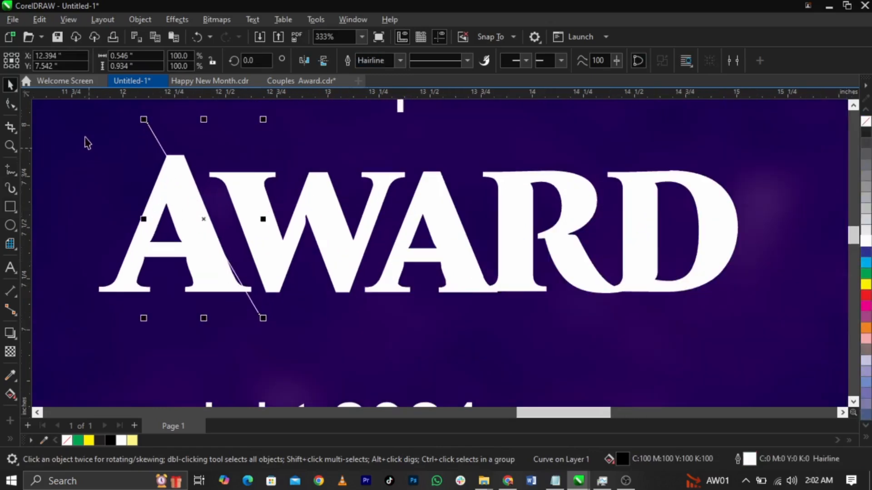
scroll(130, 161, "up", 1)
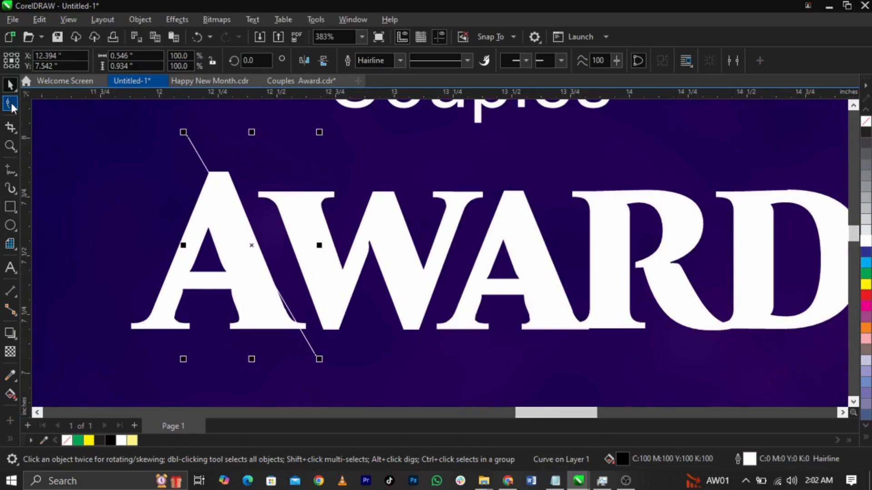
left_click(10, 101)
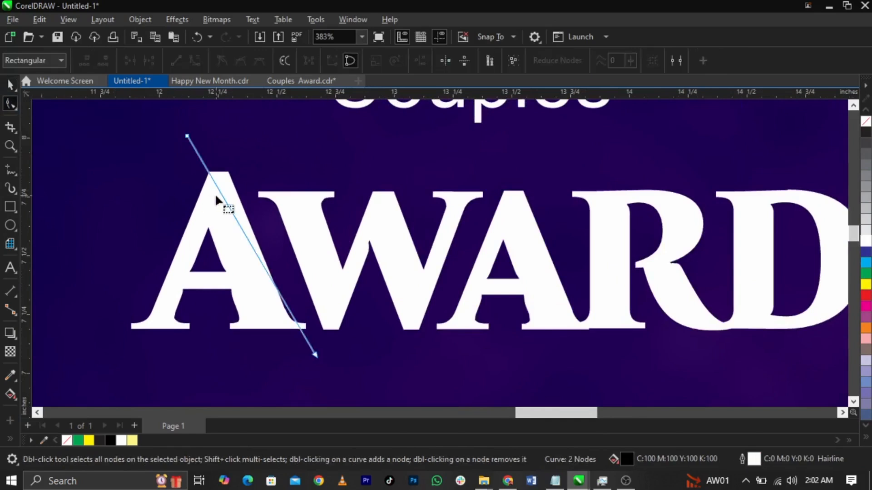
right_click(199, 156)
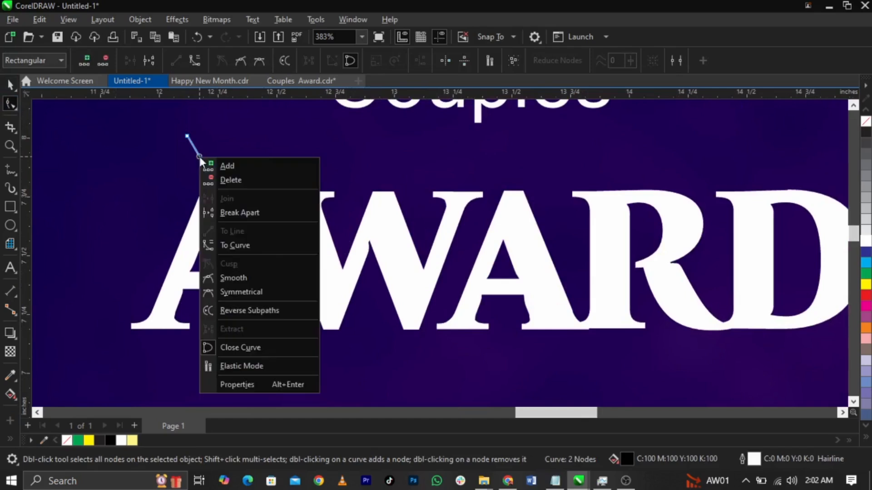
left_click(250, 245)
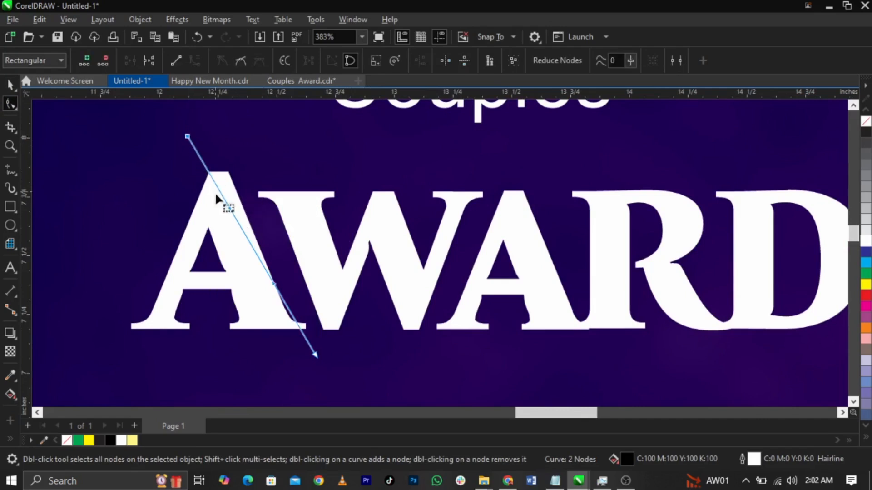
Step: Bend the curve's nodes and handles into a slim black crescent slanting across the A
left_click_drag(231, 210, 257, 137)
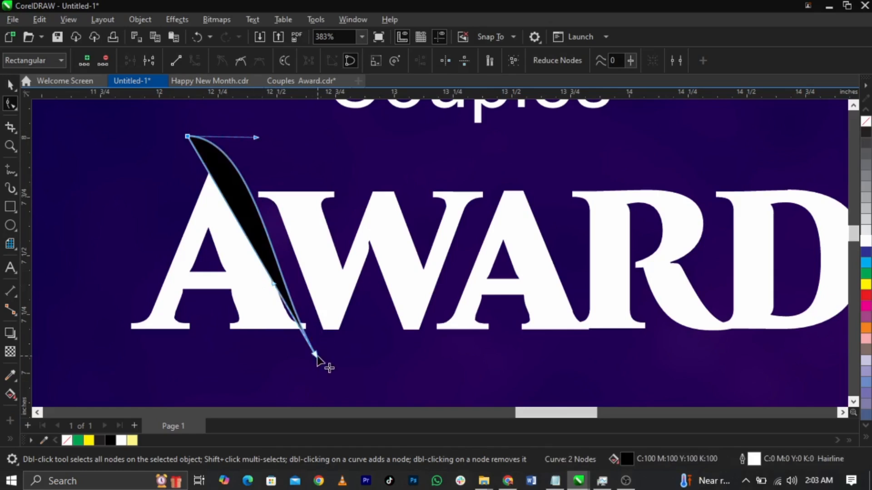
left_click_drag(317, 358, 373, 360)
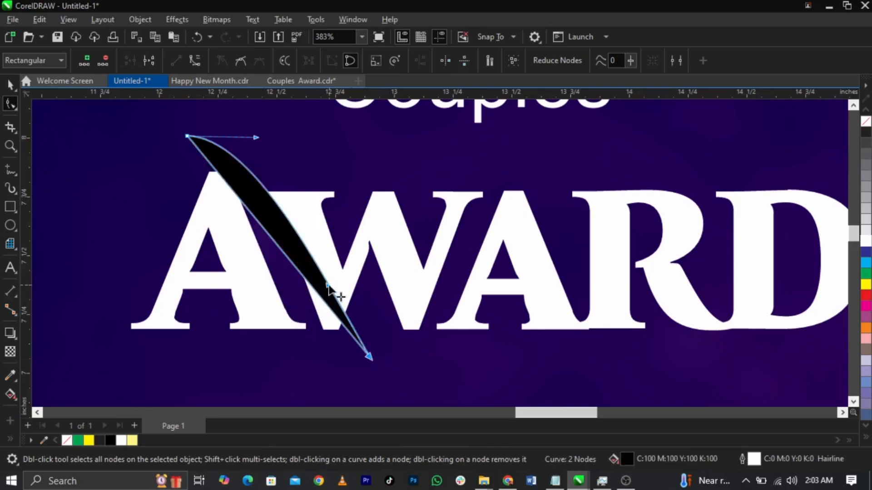
left_click_drag(294, 306, 253, 357)
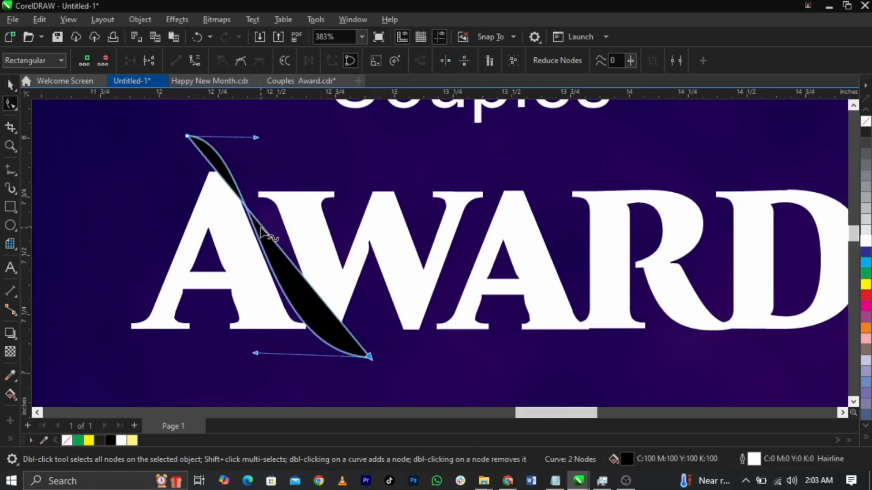
mouse_move(256, 352)
left_mouse_down()
mouse_move(262, 358)
mouse_move(264, 346)
left_mouse_up()
left_click_drag(258, 138, 255, 132)
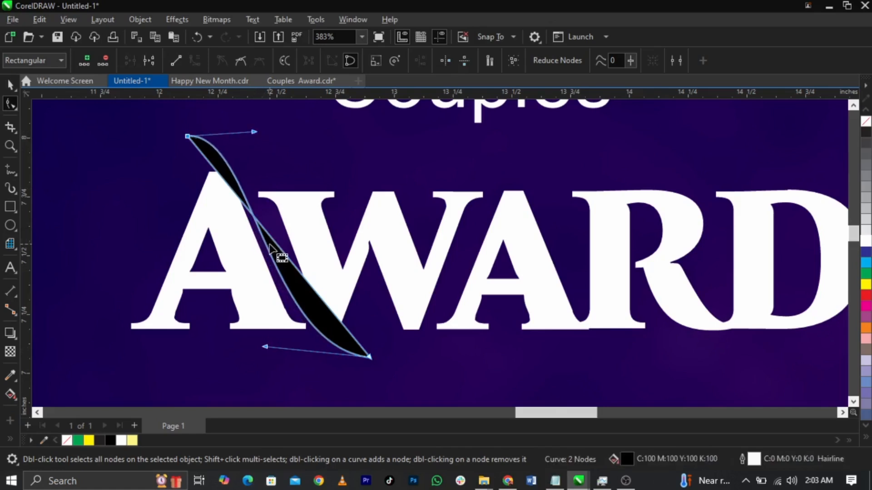
right_click(279, 247)
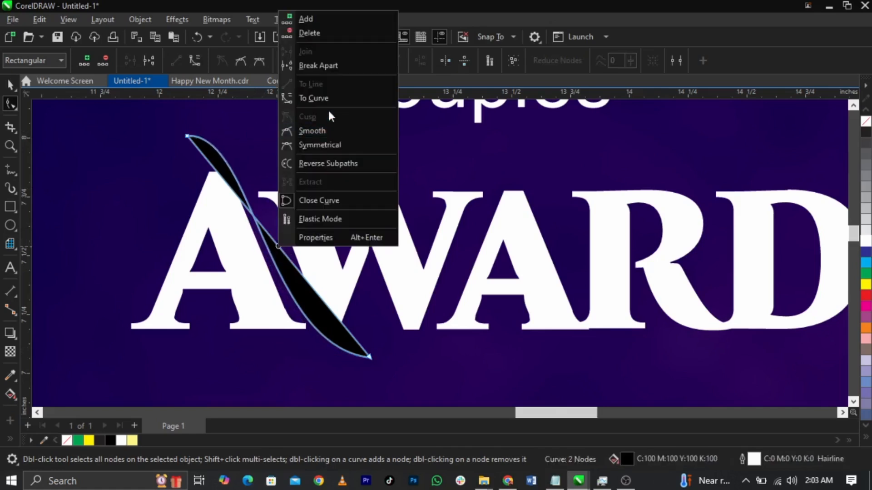
Step: Convert the crescent's other edge to a curve and bow it out to widen the swoosh
left_click(313, 97)
left_click_drag(304, 283, 158, 324)
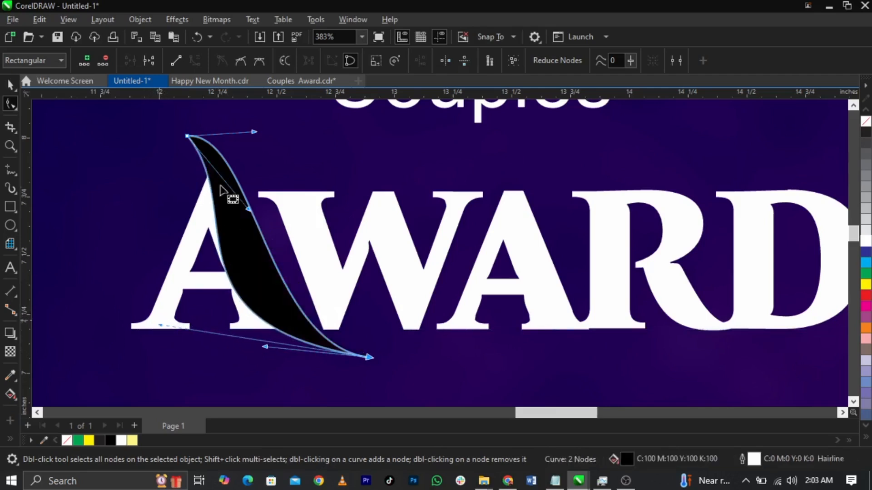
left_click_drag(248, 211, 247, 180)
left_click_drag(160, 326, 195, 296)
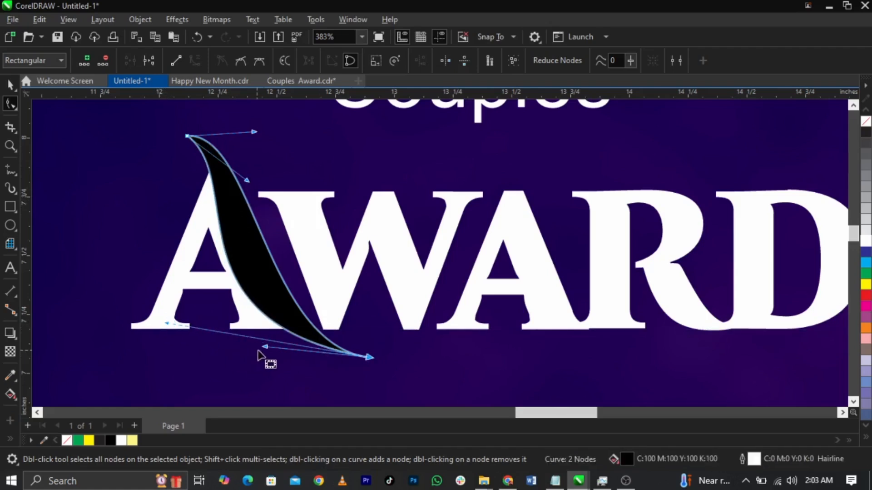
left_click_drag(265, 347, 243, 305)
left_click_drag(251, 134, 248, 110)
left_click_drag(166, 324, 203, 340)
left_click_drag(241, 305, 240, 319)
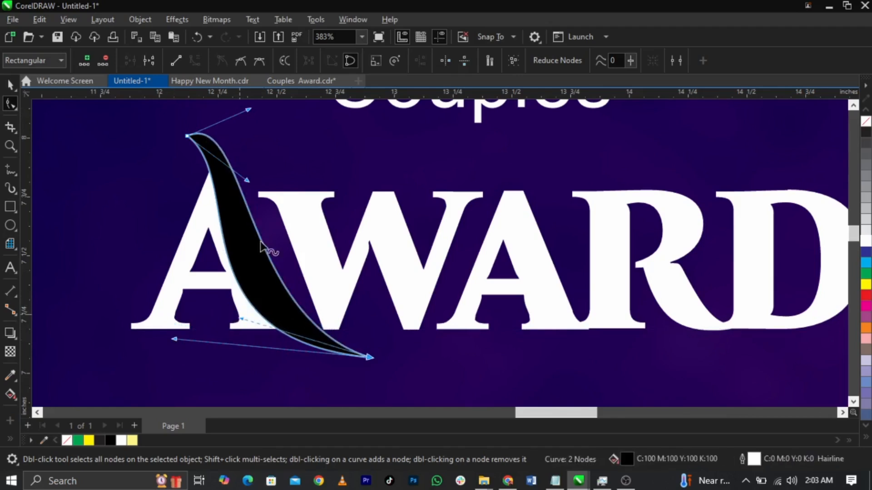
mouse_move(250, 182)
left_mouse_down()
mouse_move(263, 190)
mouse_move(254, 178)
left_mouse_up()
left_click_drag(174, 338, 176, 338)
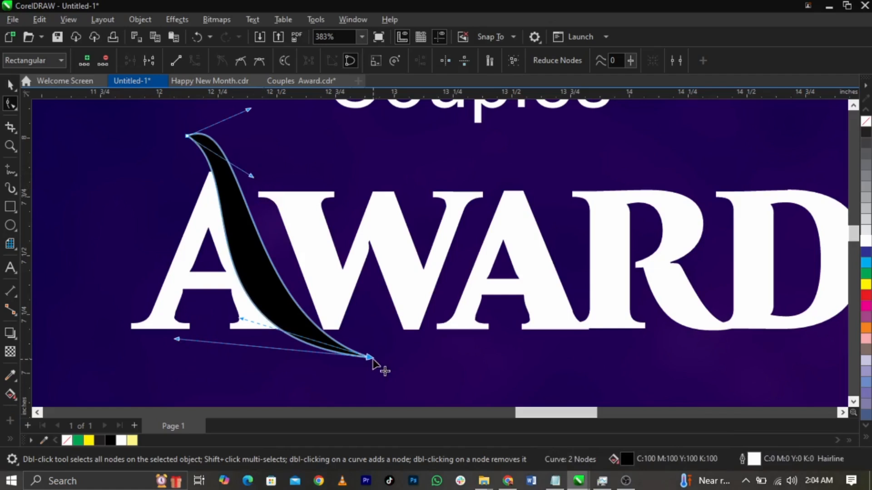
Step: Fine-tune the swoosh's tips and edges until it curves smoothly across the A
left_click_drag(241, 322, 242, 323)
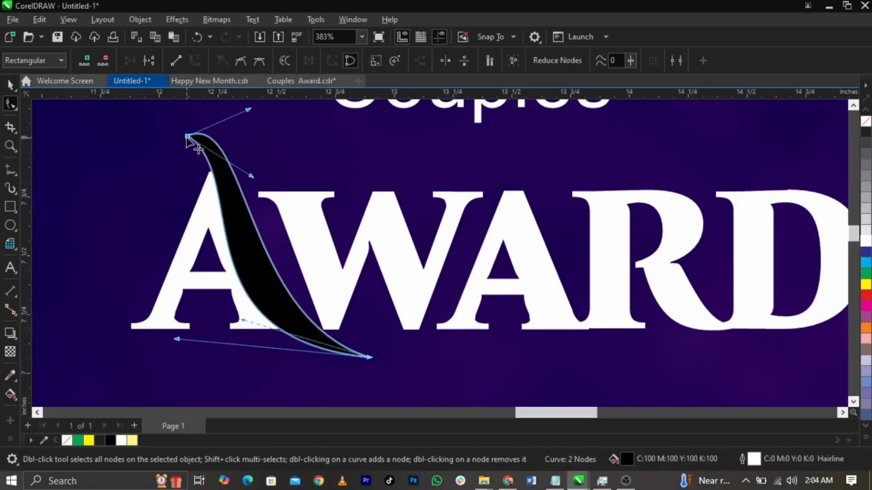
left_click_drag(188, 136, 194, 161)
mouse_move(369, 357)
left_mouse_down()
mouse_move(379, 372)
mouse_move(371, 362)
left_mouse_up()
left_click_drag(243, 319, 241, 342)
mouse_move(177, 347)
left_mouse_down()
mouse_move(167, 356)
mouse_move(180, 351)
left_mouse_up()
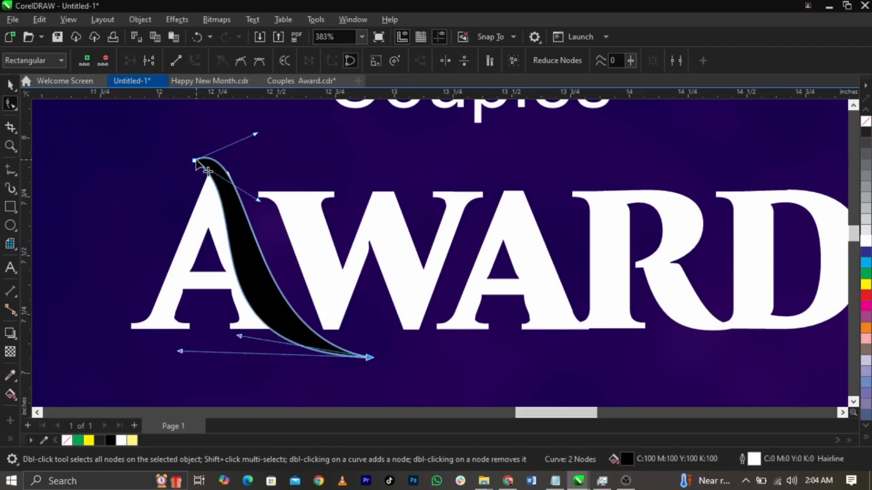
left_click_drag(196, 162, 182, 160)
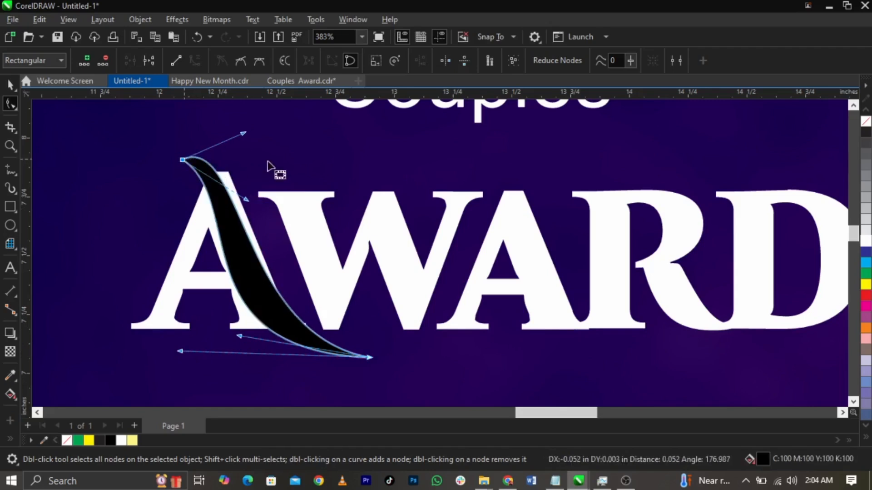
left_click_drag(243, 134, 284, 132)
left_click_drag(248, 201, 265, 217)
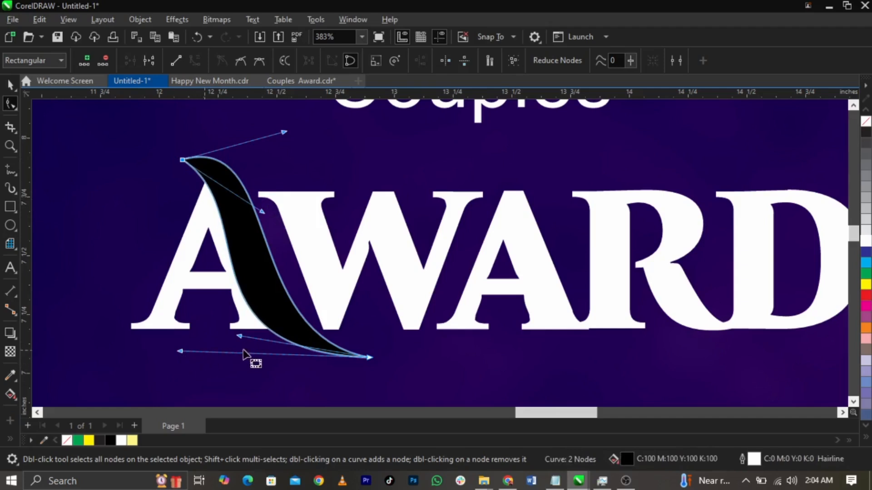
left_click_drag(241, 338, 237, 337)
left_click_drag(180, 351, 185, 360)
key("space")
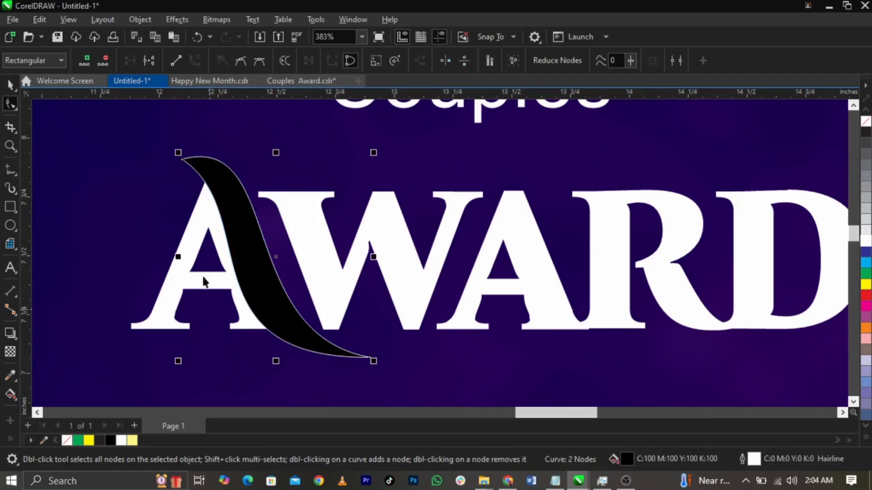
Step: Break AWARD into separate letters, nudge the A right, and draw a tall thin black bar left of it
left_click(190, 247)
scroll(191, 236, "up", 1)
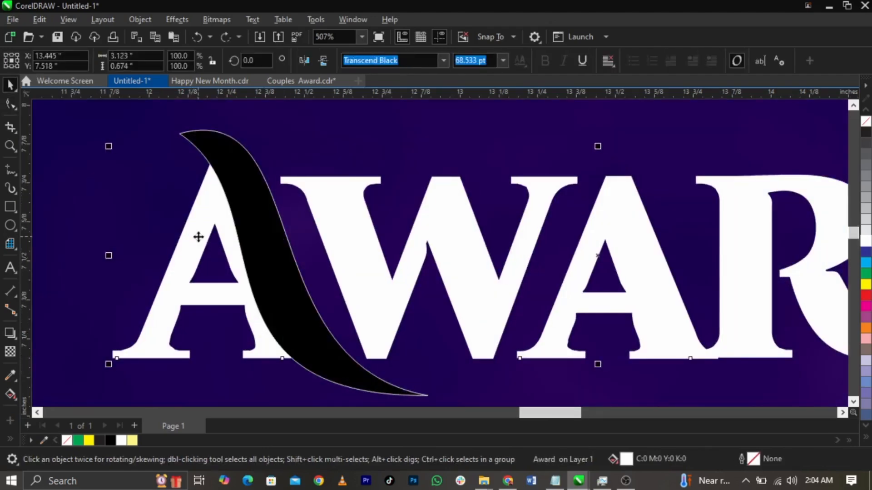
key("ctrl+k")
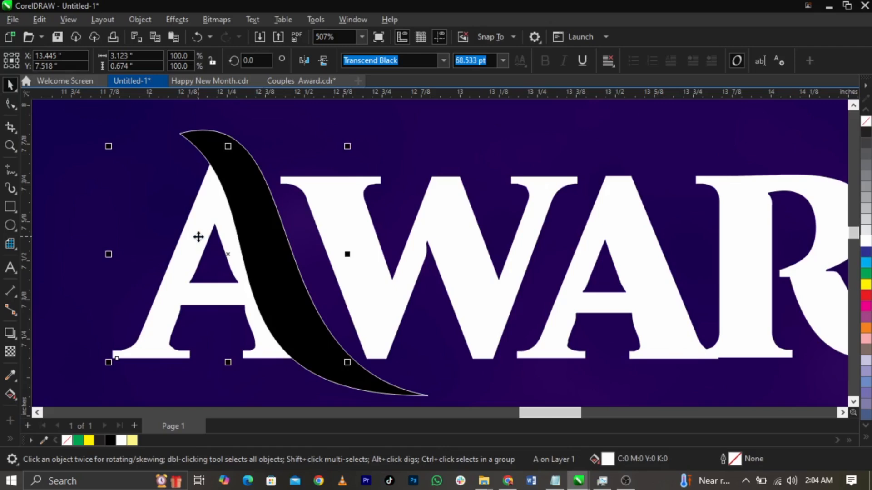
left_click_drag(199, 237, 214, 235)
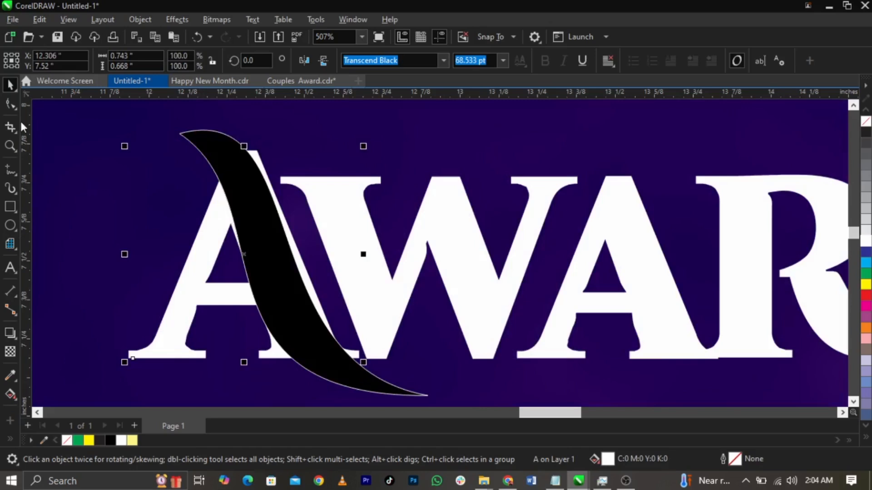
left_click(10, 206)
left_click_drag(121, 120, 151, 364)
Step: Remove the black fill from both the swoosh shape and the black bar
key("space")
left_click(224, 156)
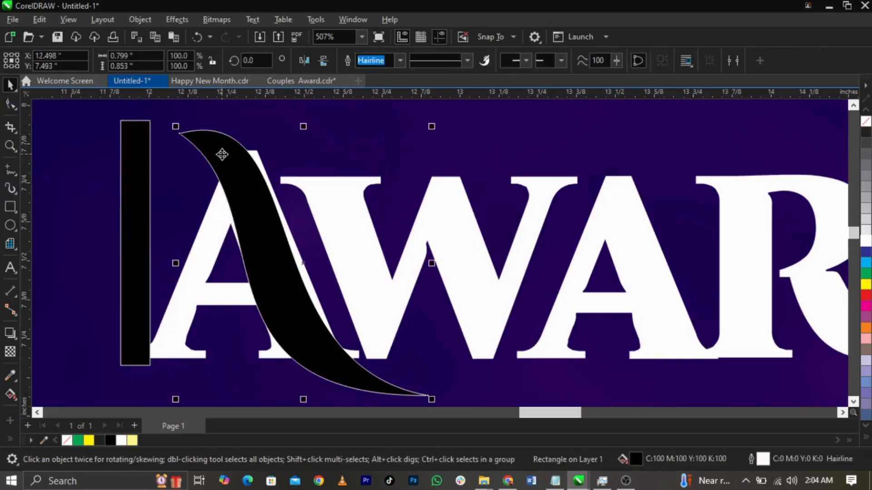
left_click(865, 121)
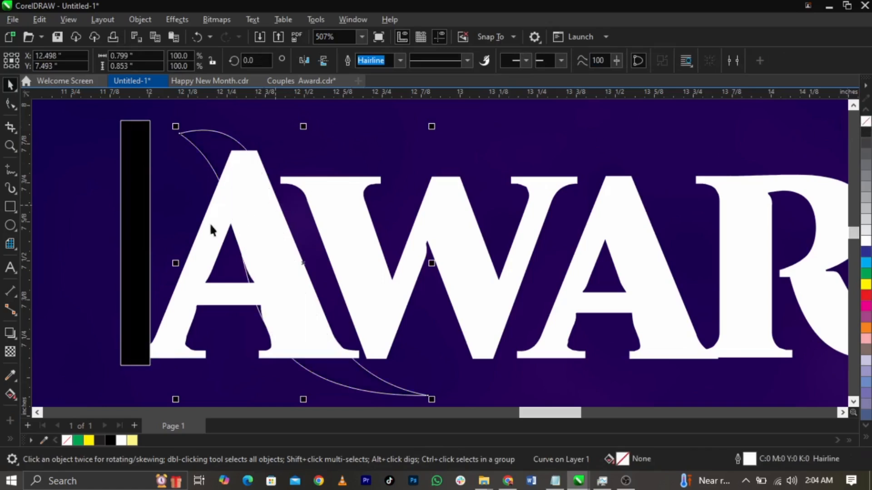
left_click(145, 226)
scroll(284, 189, "down", 2)
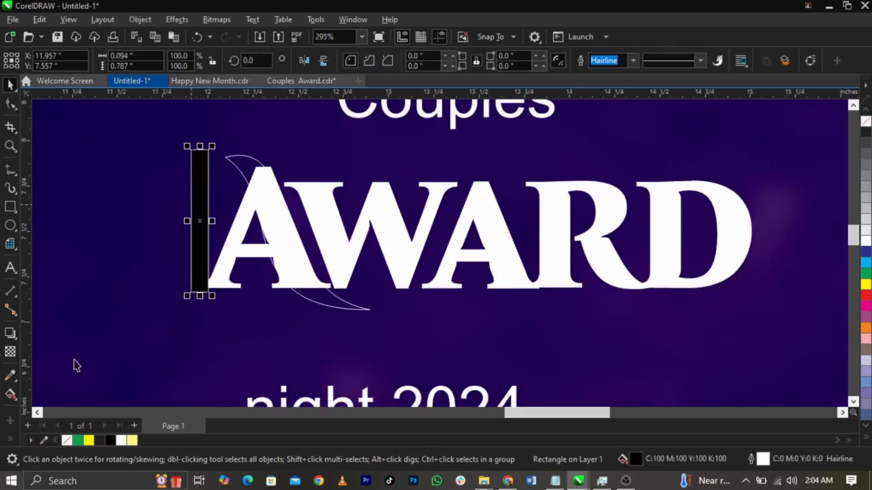
left_click(67, 439)
scroll(212, 215, "up", 2)
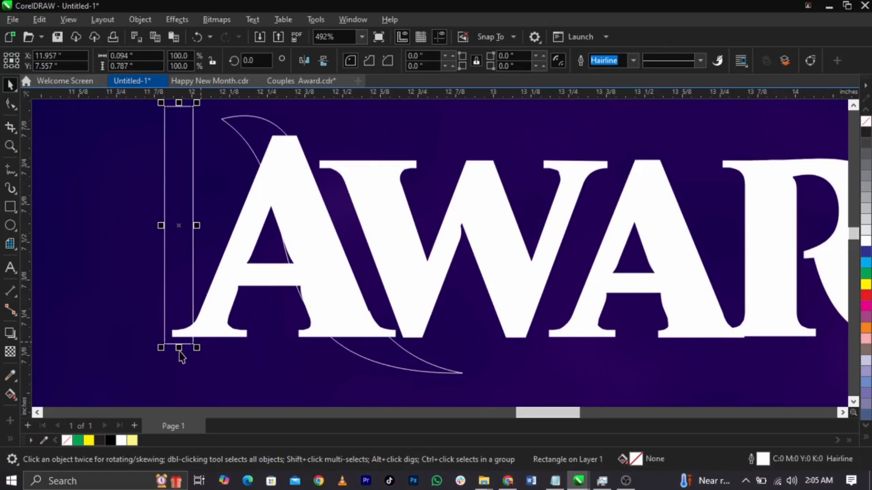
Step: Lengthen and widen the bar, then tilt it across the A to match its slant
left_click_drag(180, 350, 180, 368)
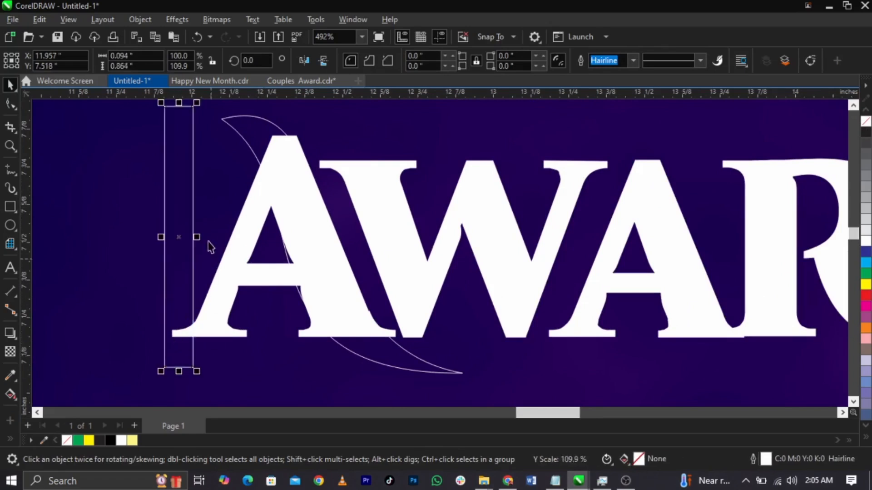
left_click_drag(197, 236, 239, 237)
left_click_drag(200, 203, 317, 211)
left_click(316, 211)
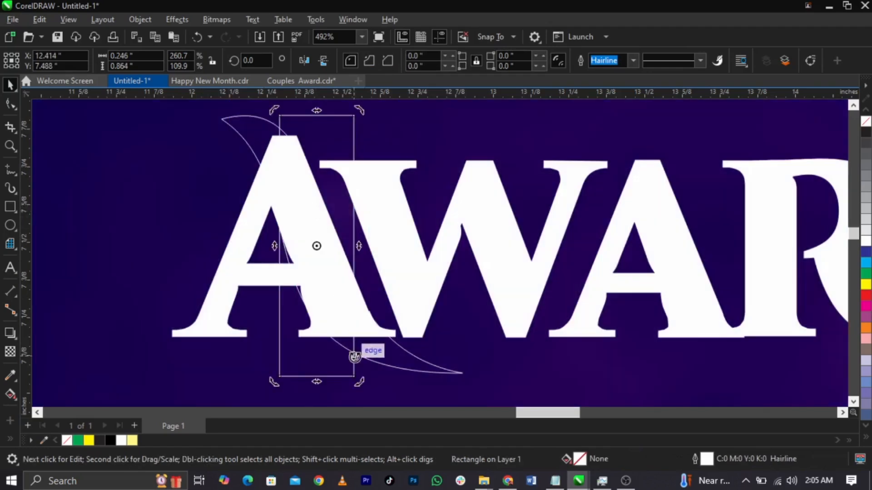
left_click_drag(358, 380, 387, 341)
left_click_drag(400, 380, 423, 382)
scroll(354, 309, "down", 2)
scroll(333, 168, "up", 2)
left_click_drag(325, 195, 324, 188)
scroll(325, 188, "down", 2)
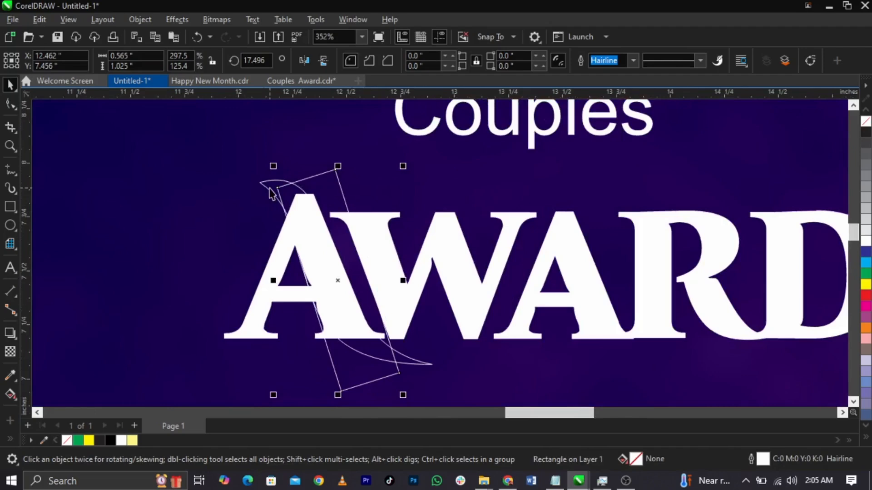
Step: Move the swoosh aside, trim the bar's slanted shape out of the A, and delete the bar
left_click_drag(271, 193, 80, 230)
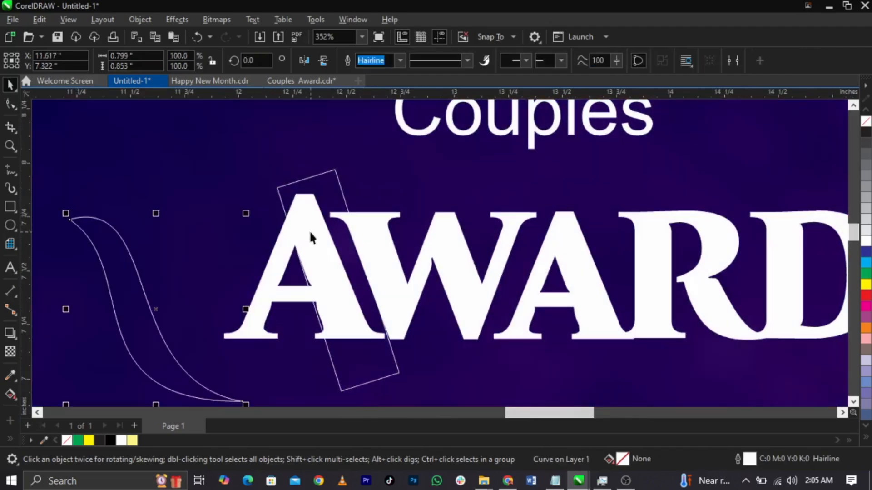
left_click(313, 184)
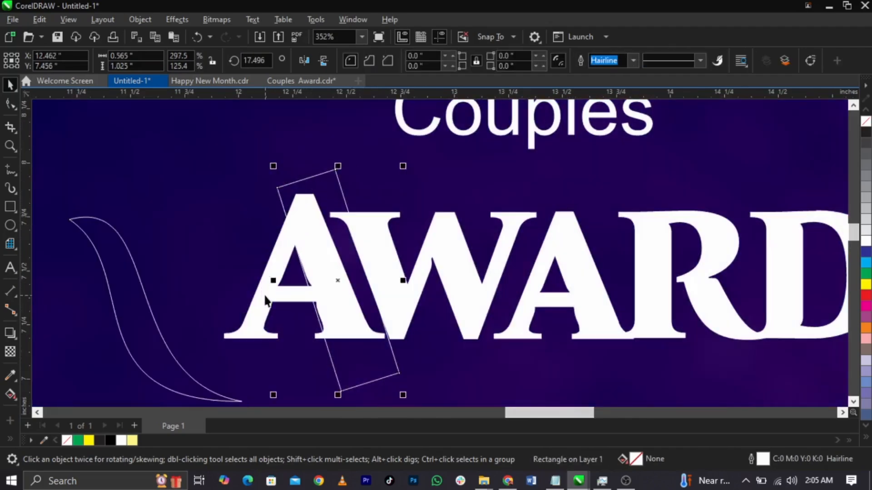
left_click(266, 301, "shift")
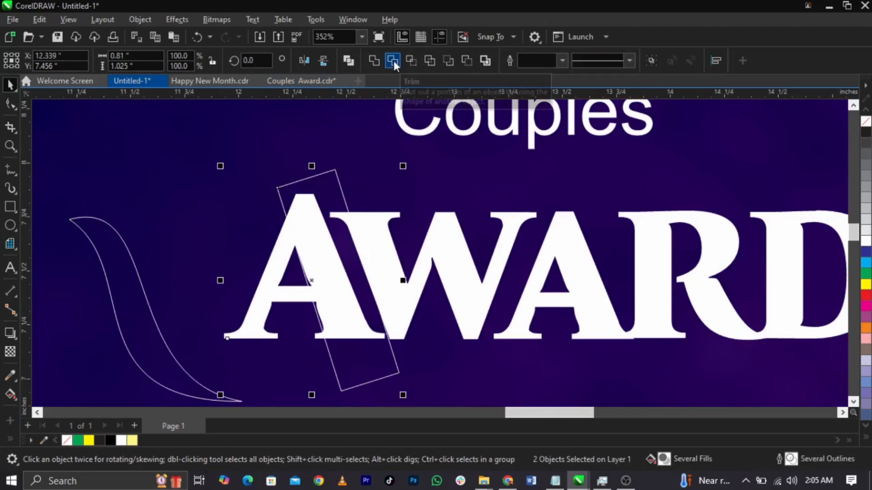
left_click(272, 196)
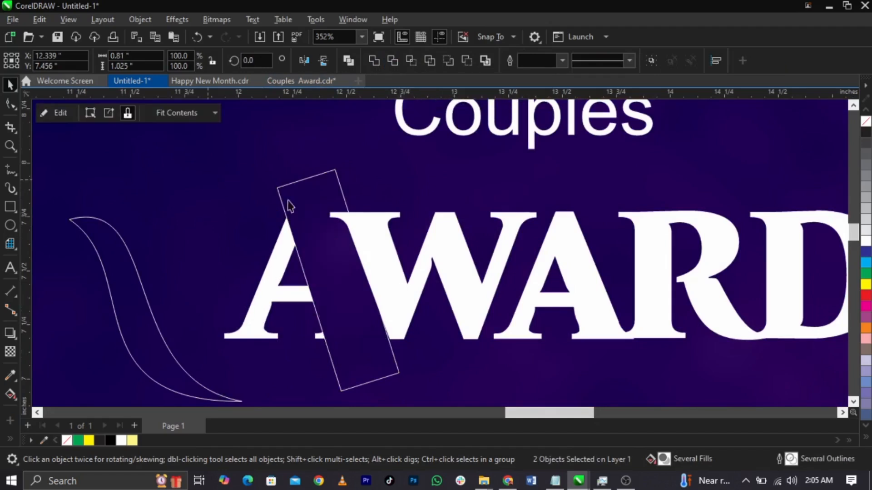
left_click(302, 206)
key("Delete")
Step: Bring the swoosh curve onto the trimmed A and fill it white
left_click(225, 301)
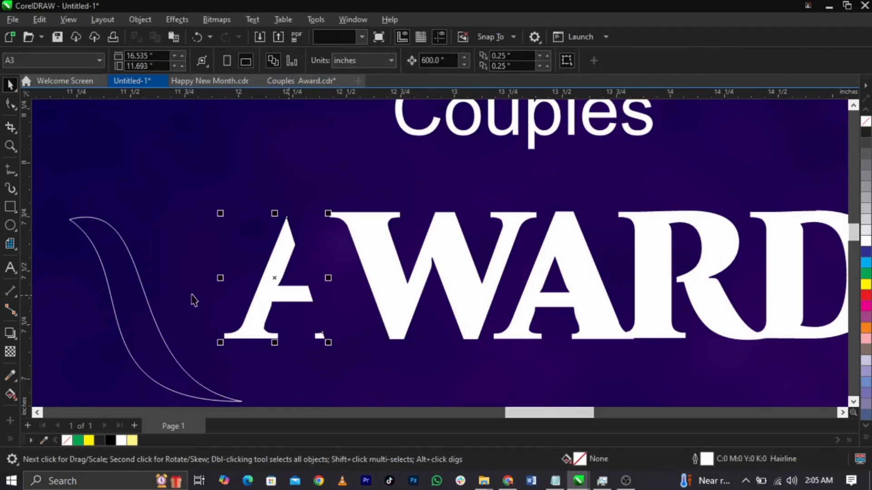
left_click_drag(132, 301, 319, 262)
left_click(864, 240)
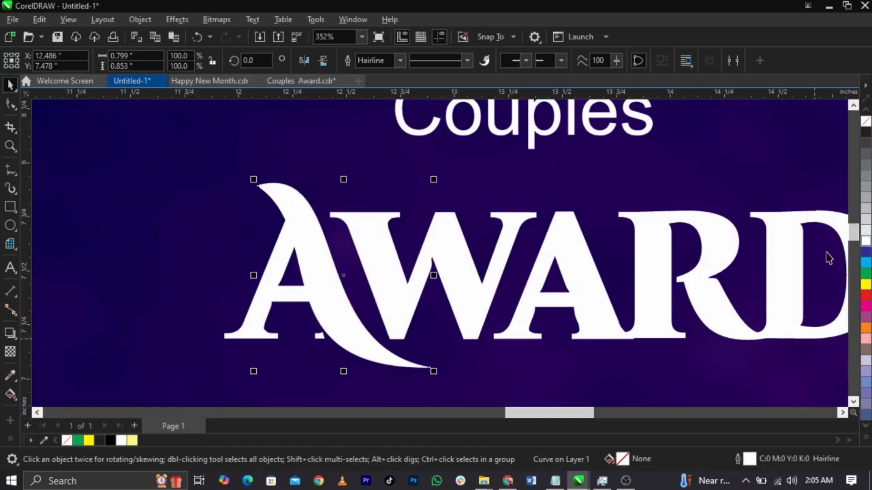
Step: Delete the stray serif nodes from the letter A with the Shape tool
scroll(319, 354, "up", 2)
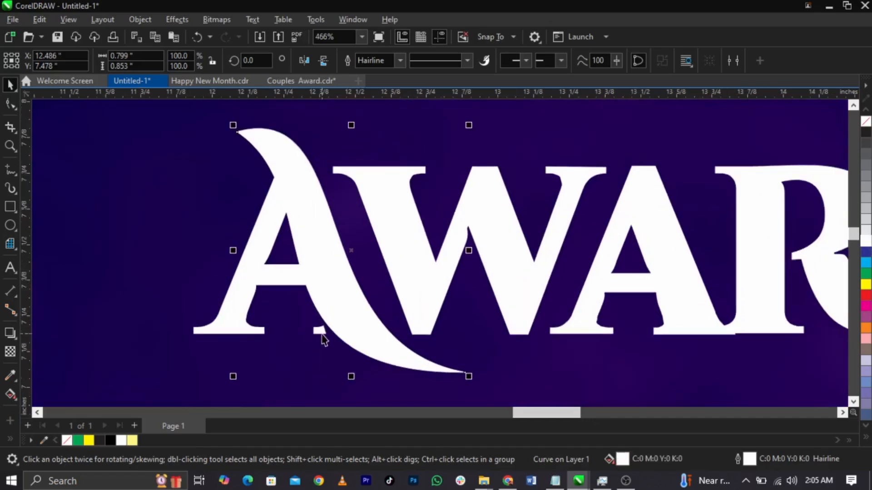
left_click(321, 332)
left_click(10, 103)
left_click_drag(287, 306, 342, 341)
key("Delete")
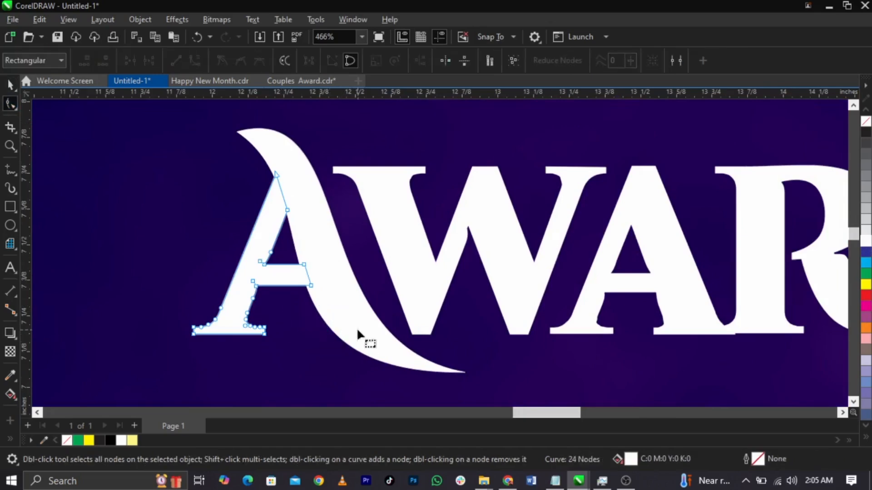
Step: Weld the A with the white swoosh and place the merged shape next to the W
key("space")
left_click(322, 262, "shift")
left_click_drag(322, 262, 327, 262)
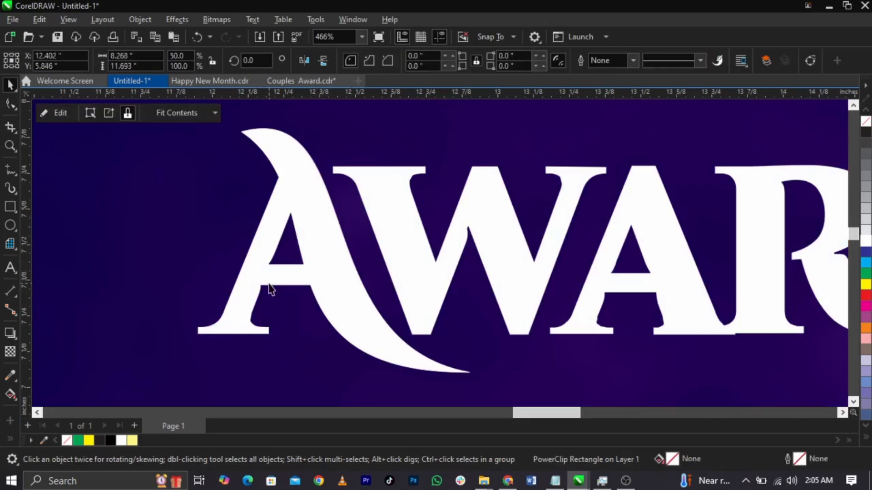
left_click(270, 282)
left_click(344, 289, "shift")
left_click_drag(302, 198, 251, 199)
key("ctrl+z")
left_click(377, 62)
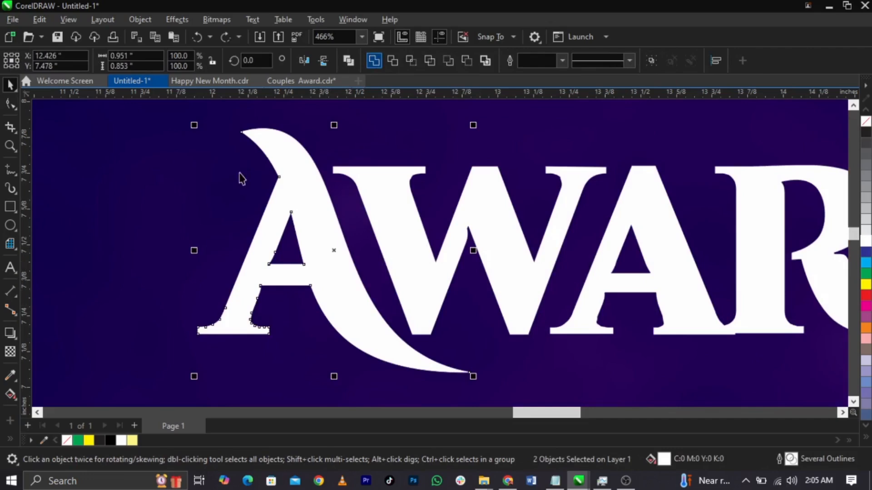
left_click_drag(323, 278, 335, 253)
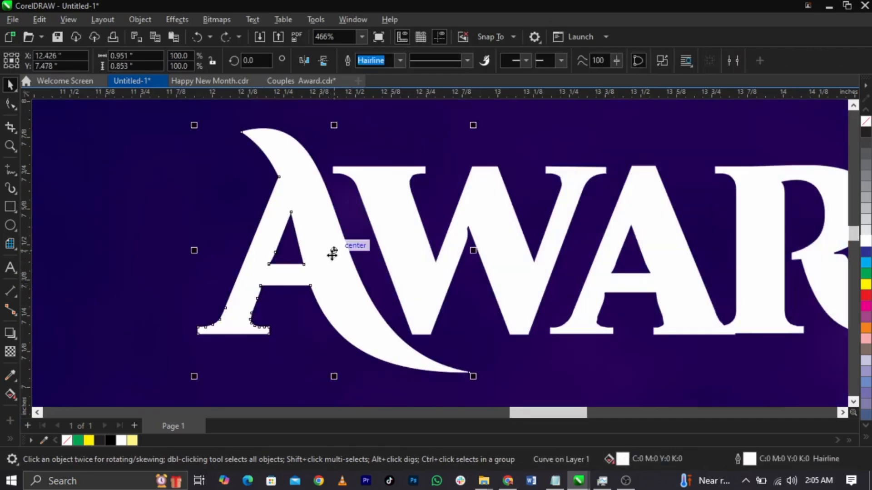
Step: Select all five AWARD pieces and weld them into one curve
scroll(368, 243, "down", 2)
left_click_drag(766, 192, 400, 321)
scroll(454, 269, "up", 3)
left_click_drag(470, 270, 463, 282)
scroll(368, 261, "down", 3)
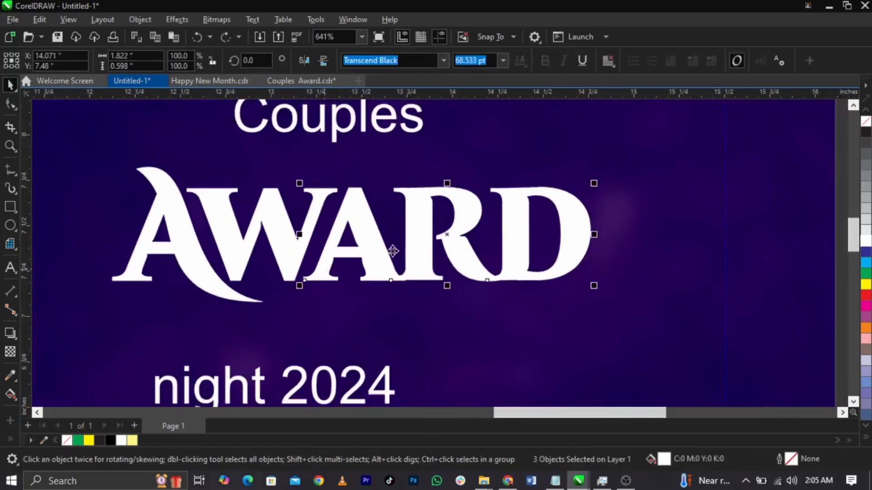
scroll(368, 261, "down", 3)
left_click_drag(722, 201, 224, 289)
left_click_drag(715, 179, 152, 318)
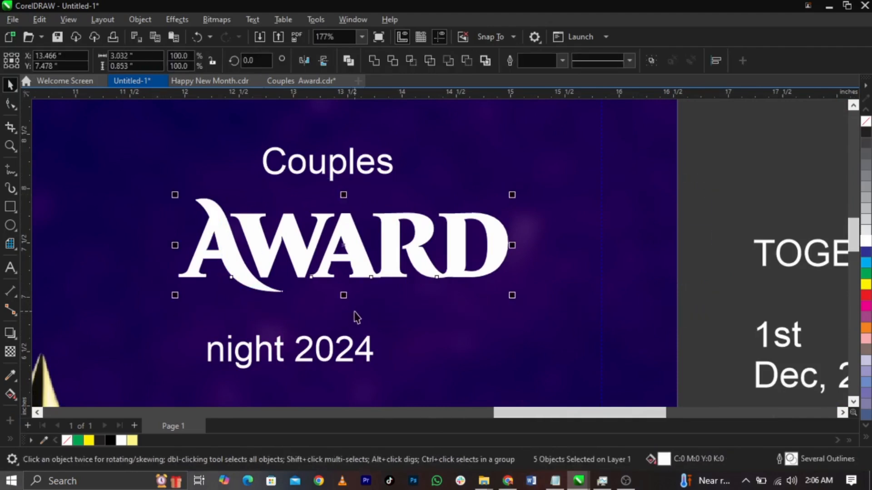
key("ctrl+g")
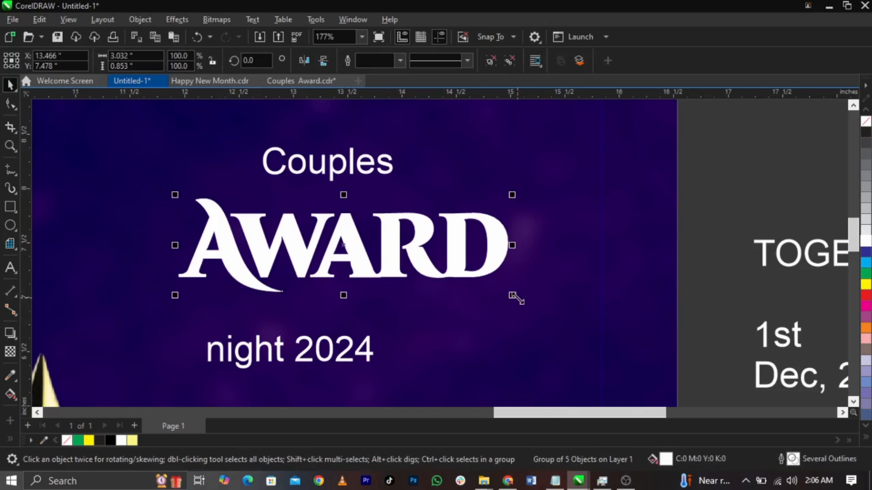
left_click(490, 64)
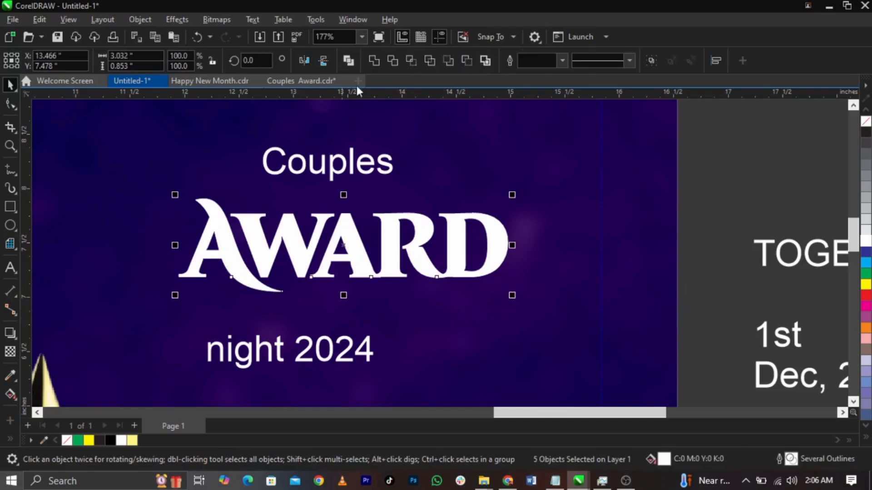
left_click(374, 62)
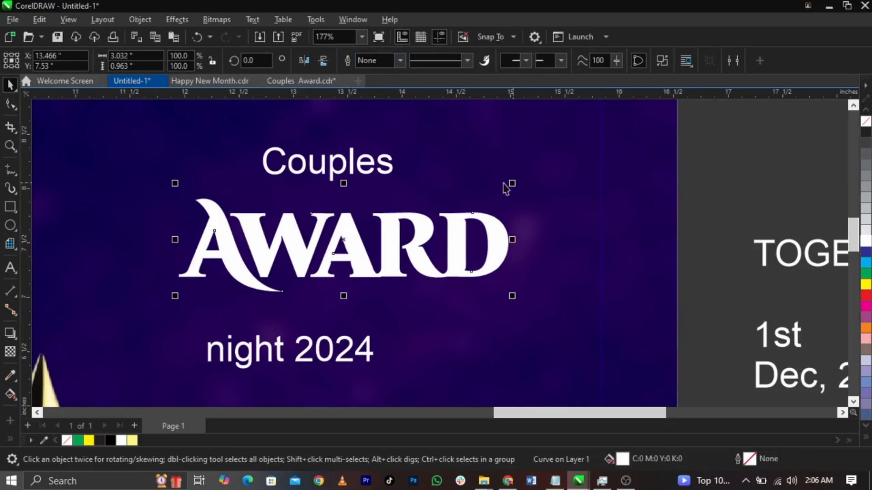
left_click(384, 162)
Step: Set COUPLES in Transcend Medium and centre it horizontally over AWARD
left_click(443, 60)
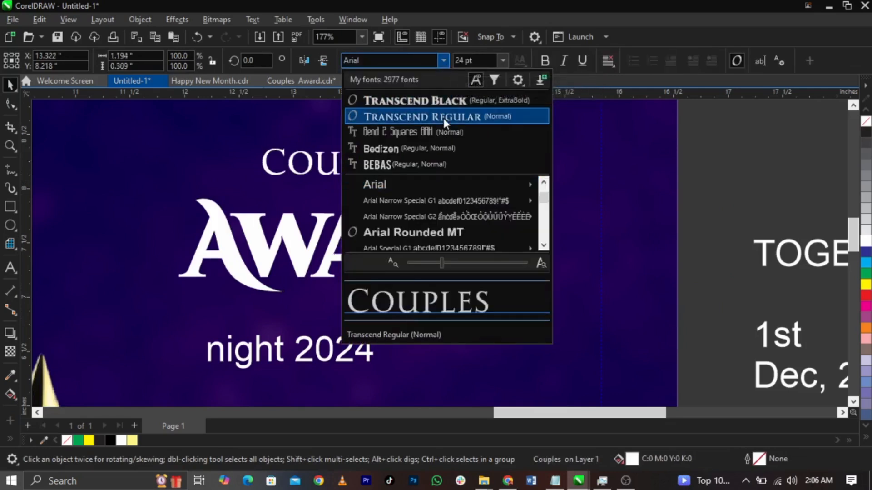
left_click(443, 117)
left_click_drag(414, 166, 448, 169)
left_click(443, 63)
left_click(443, 65)
mouse_move(435, 182)
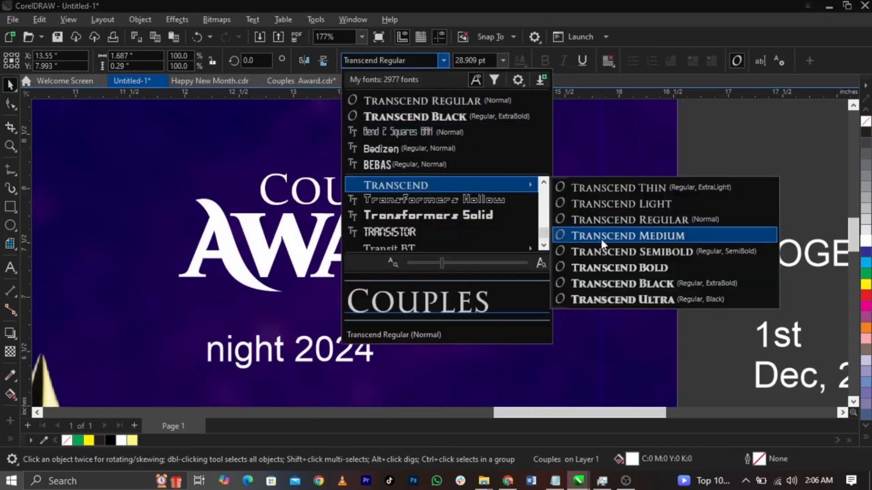
left_click(612, 236)
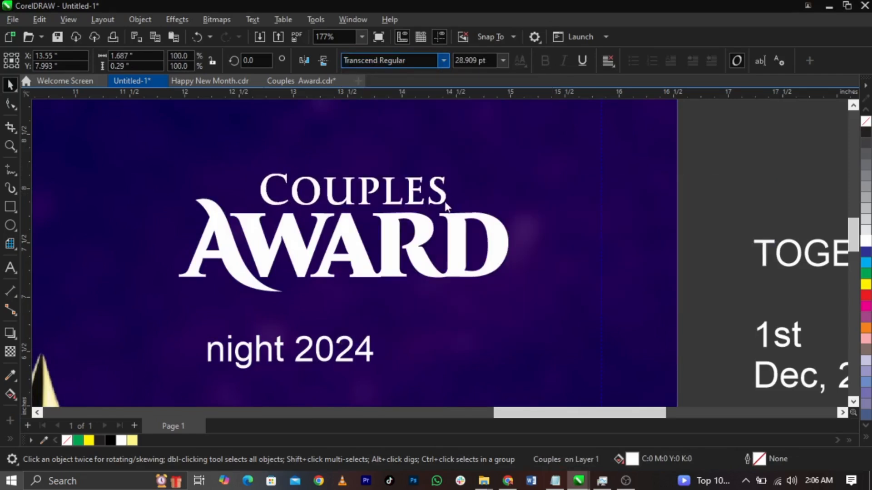
left_click(455, 222, "shift")
key("c")
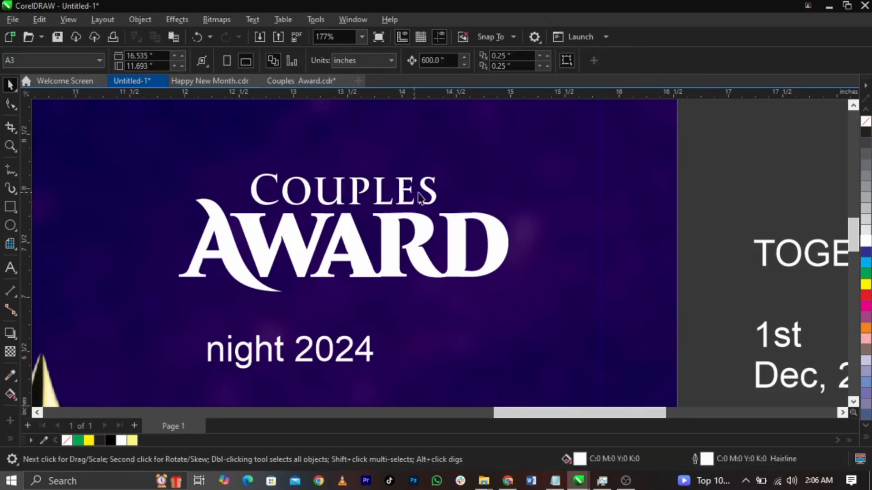
left_click(435, 191)
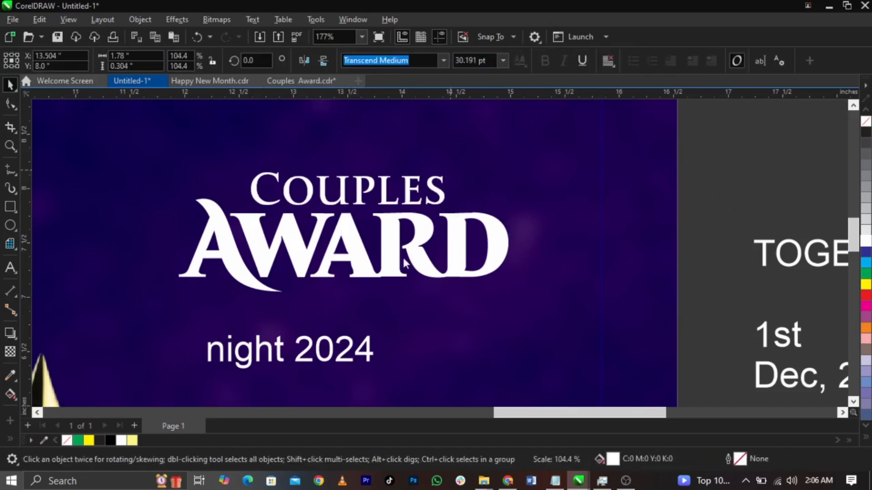
Step: Set night 2024 in Transcend Medium, placed under AWARD and shrunk to 23.418 pt
left_click(375, 358)
left_click(443, 60)
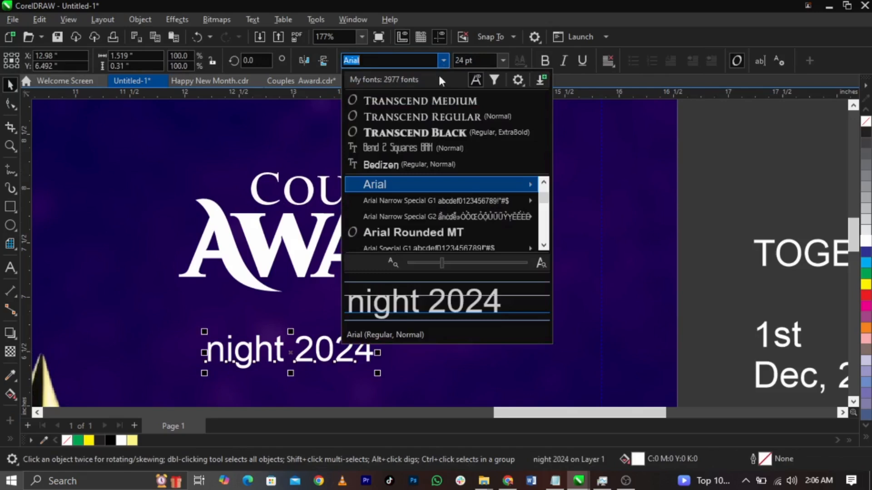
left_click(435, 100)
left_click_drag(345, 346, 432, 302)
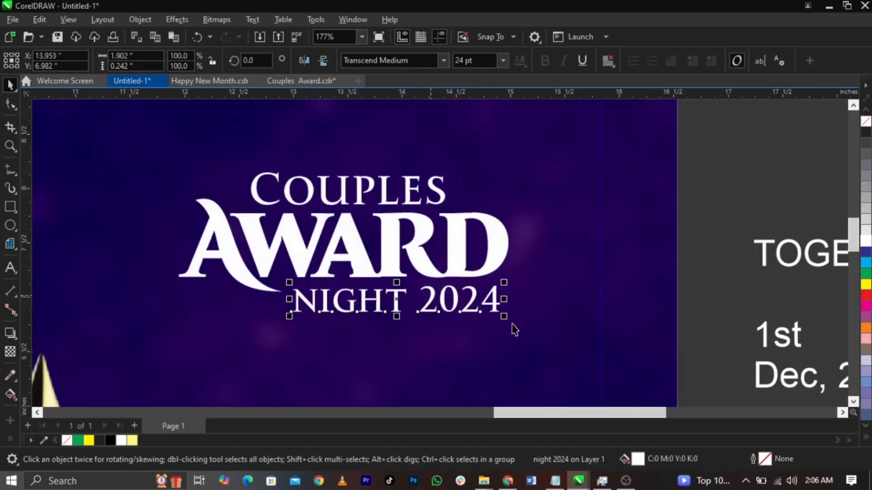
left_click_drag(507, 318, 498, 310)
Step: Raise NIGHT 2024 slightly closer to AWARD
left_click(445, 199)
left_click(531, 298)
left_click(492, 308)
left_click_drag(492, 308, 492, 304)
left_click(525, 288)
left_click(714, 228)
Step: Scale the three-line title to about 108.6% and move it down and right on the panel
left_click_drag(717, 136, 96, 399)
left_click_drag(176, 312, 162, 322)
scroll(404, 313, "down", 5)
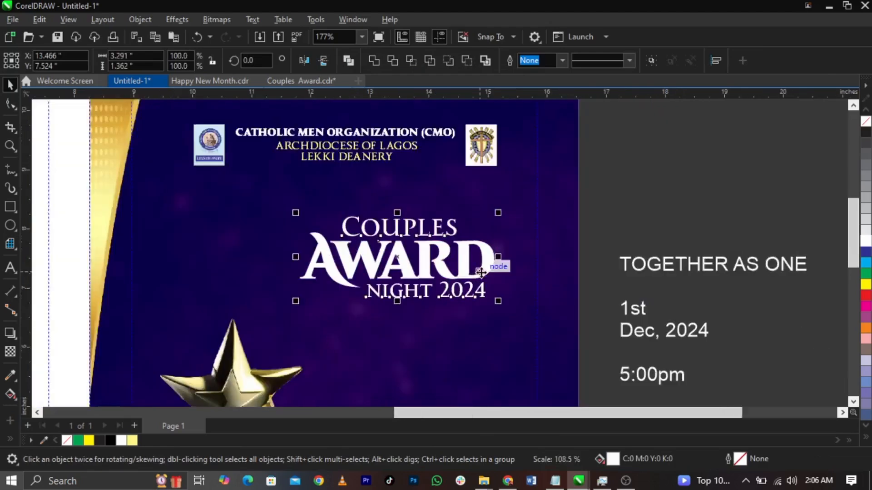
left_click_drag(477, 274, 488, 298)
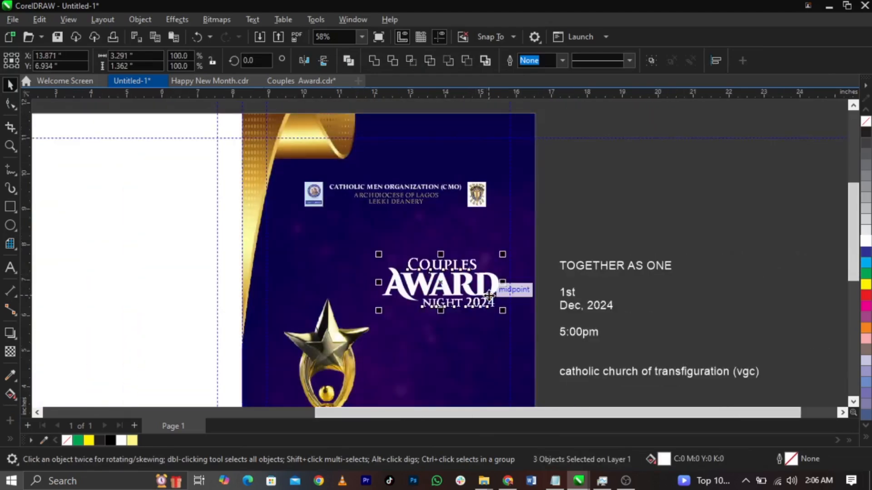
scroll(483, 310, "up", 1)
left_click_drag(339, 320, 341, 321)
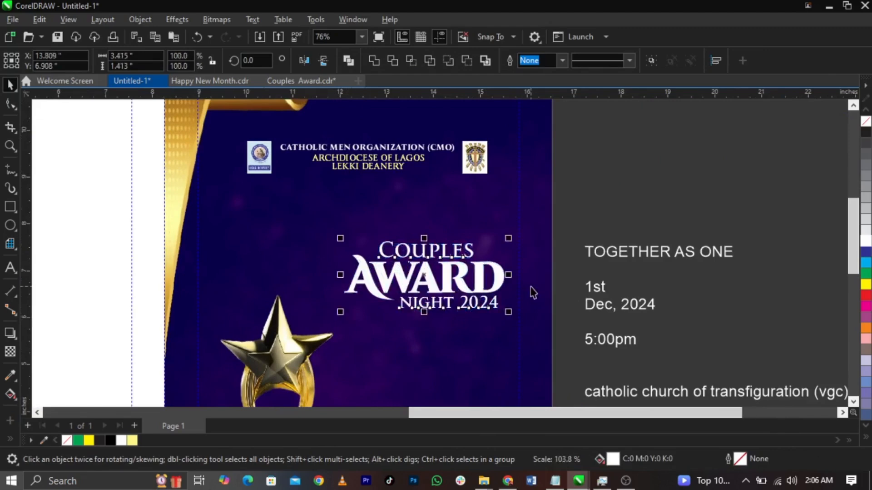
scroll(495, 216, "up", 2)
left_click_drag(484, 197, 506, 200)
scroll(504, 202, "down", 2)
Step: Start editing the TOGETHER AS ONE event details text and select all of it
left_click(631, 183)
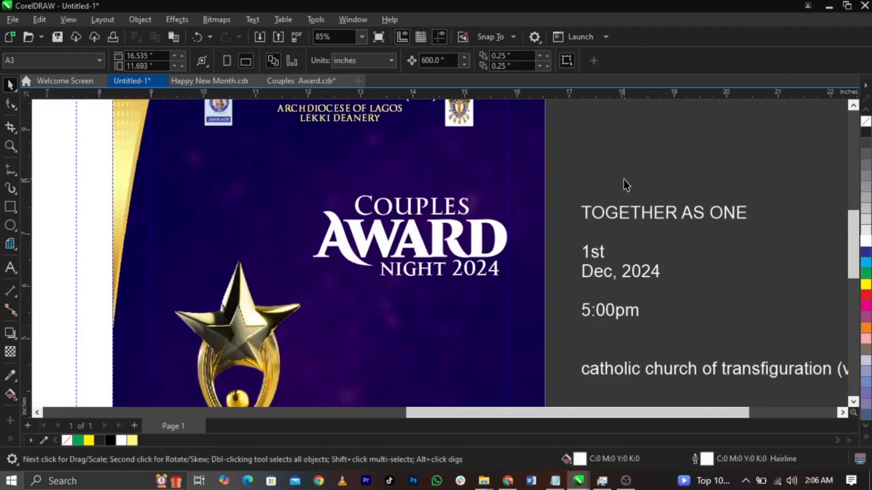
double_click(623, 220)
scroll(585, 187, "down", 2)
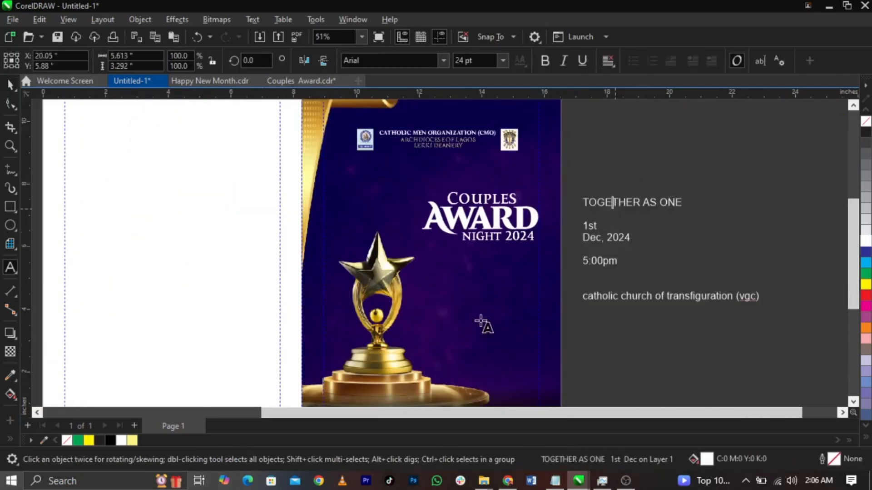
key("ctrl+a")
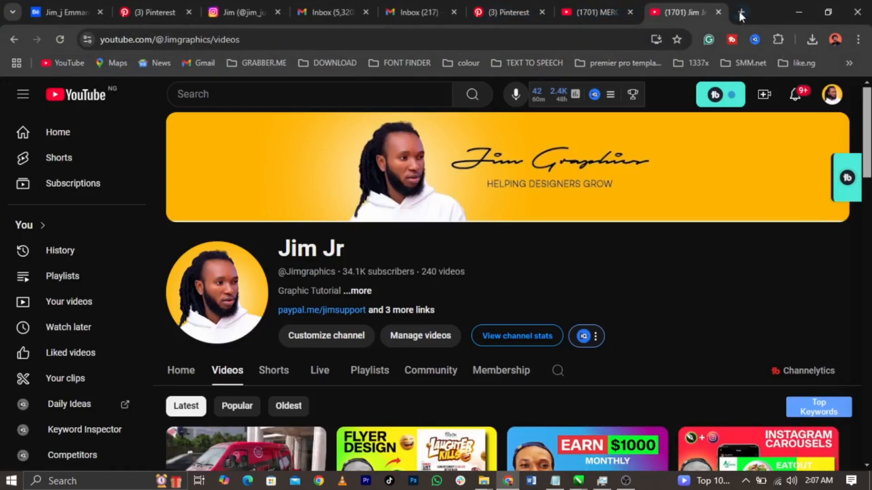
Step: In a new tab, search 'printerest' and open the search box on Pinterest Business Hub
left_click(741, 12)
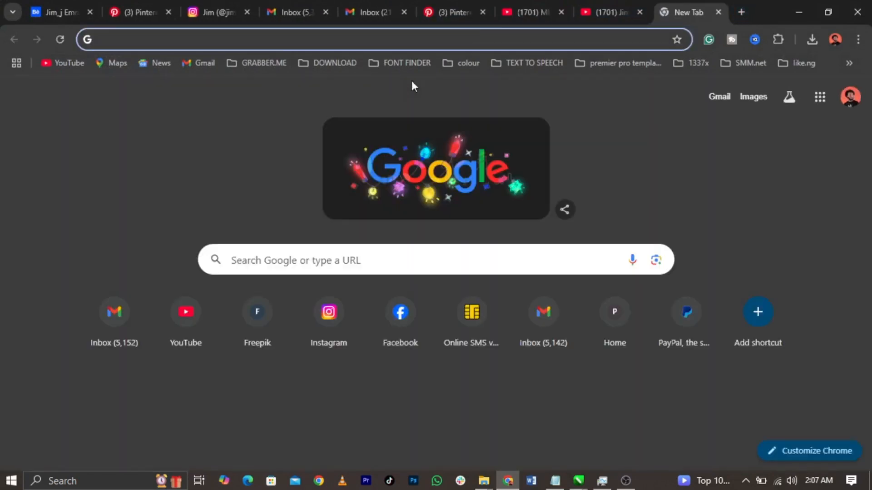
type("printerest")
key("Return")
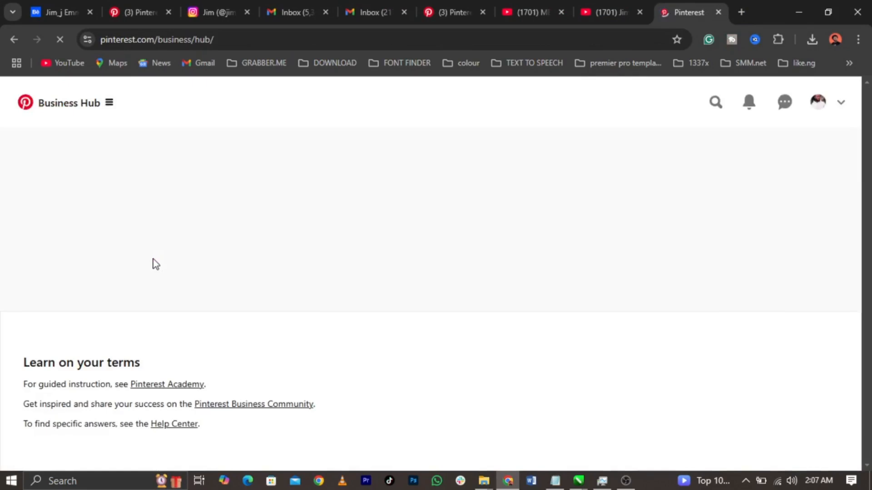
left_click(719, 104)
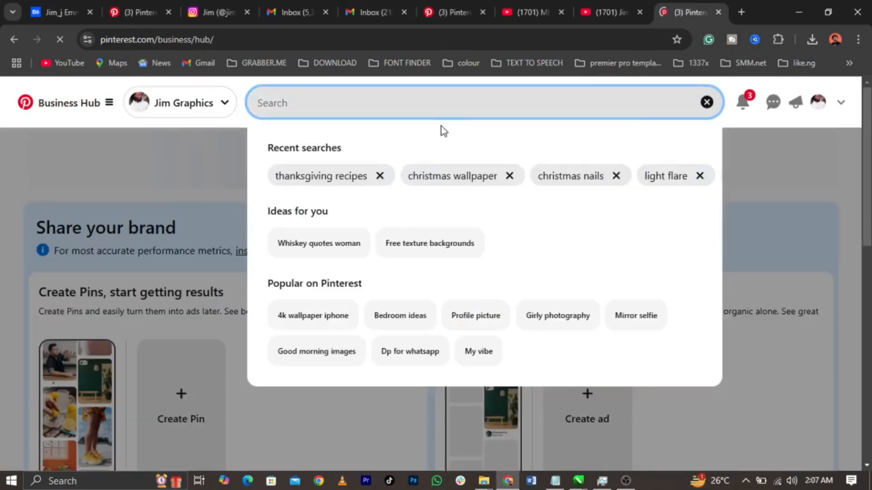
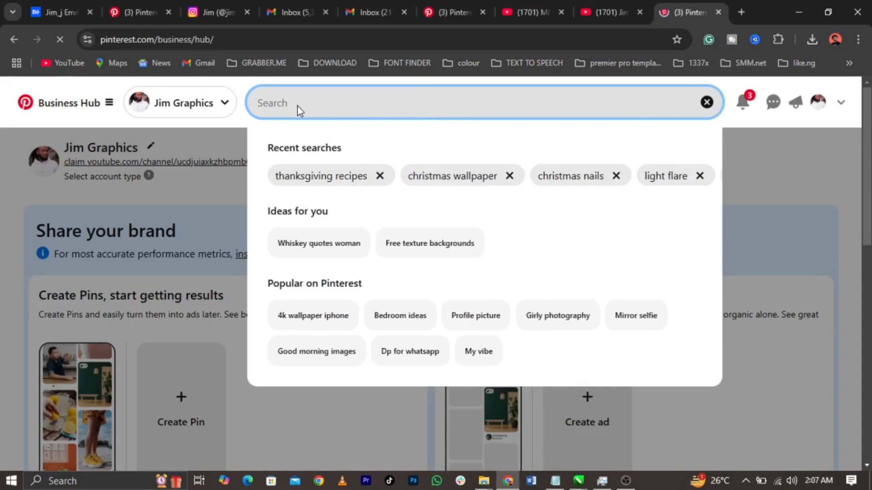
Step: Search Pinterest for 'gold background' and open the golden pngtree pin
type("gold bac")
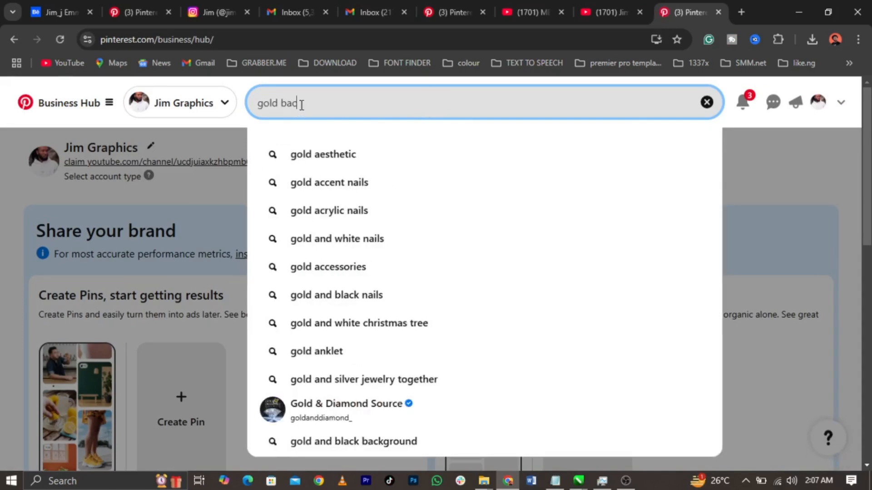
type("kground")
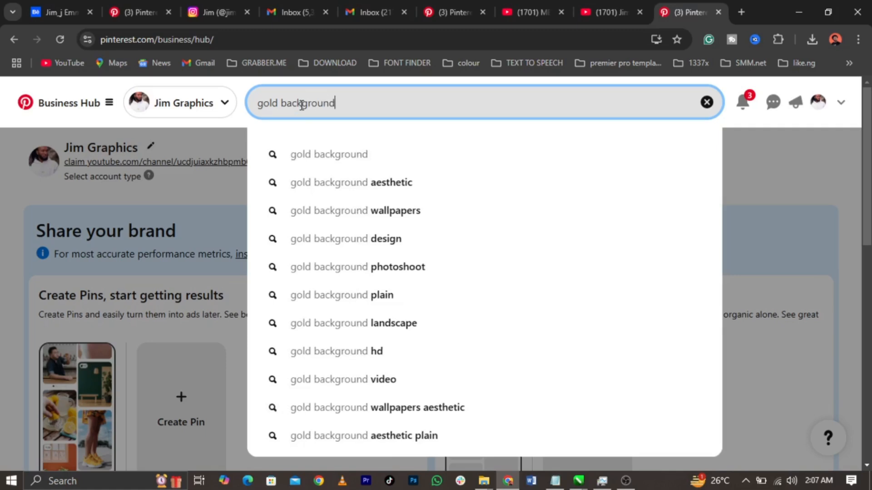
key("Return")
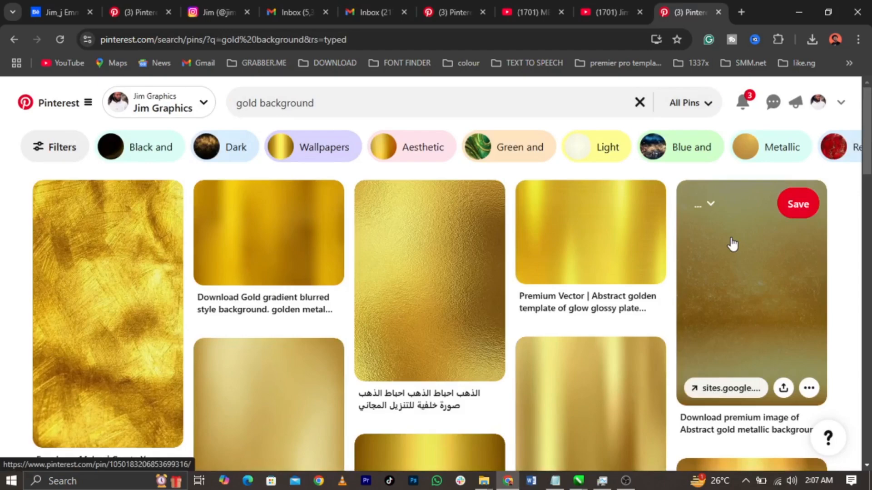
scroll(732, 243, "down", 10)
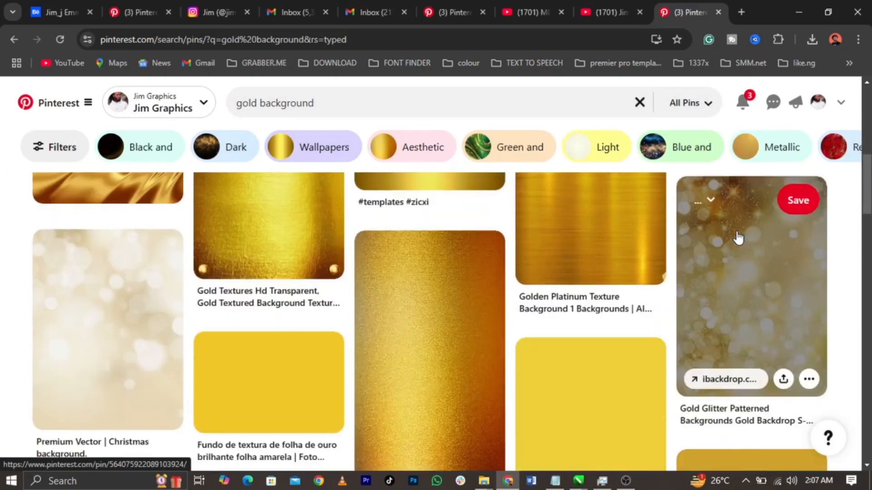
scroll(737, 239, "down", 3)
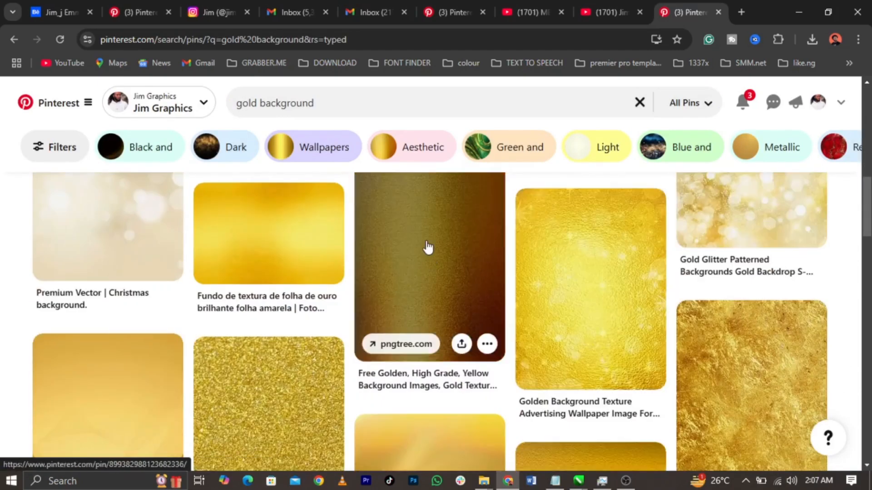
left_click(427, 247)
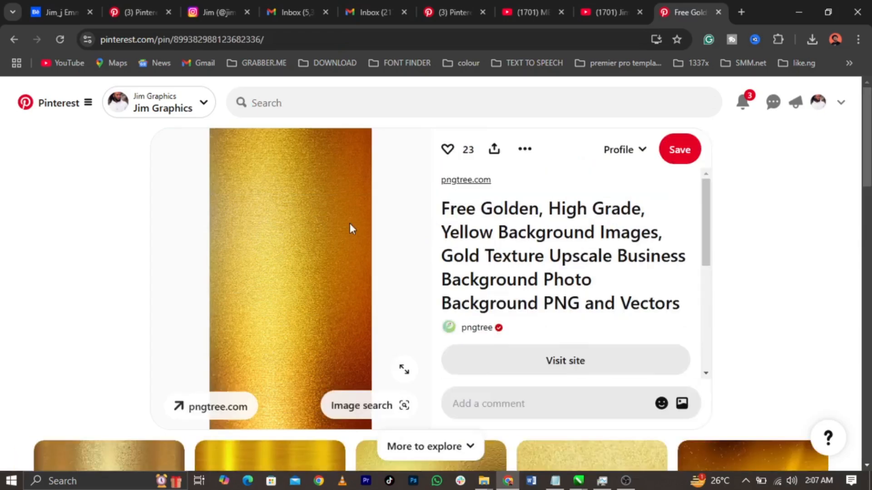
Step: Save the gold texture image into the Award folder
right_click(350, 223)
left_click(382, 258)
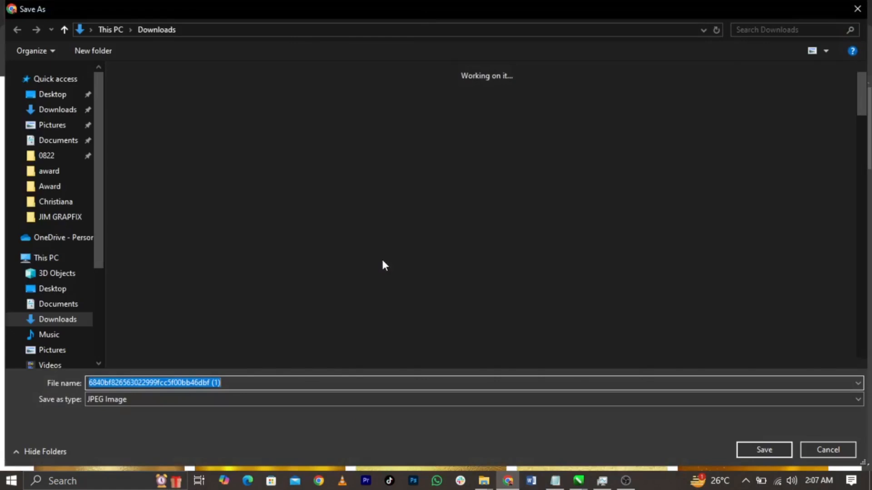
double_click(535, 148)
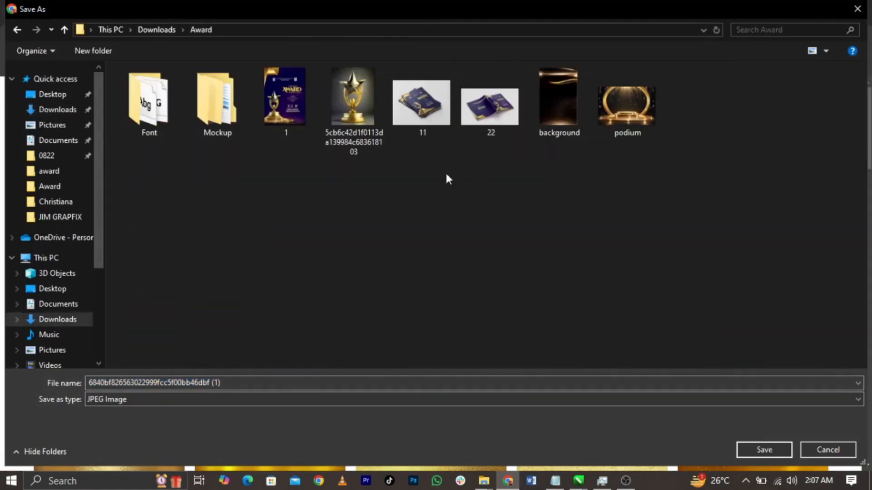
left_click(748, 443)
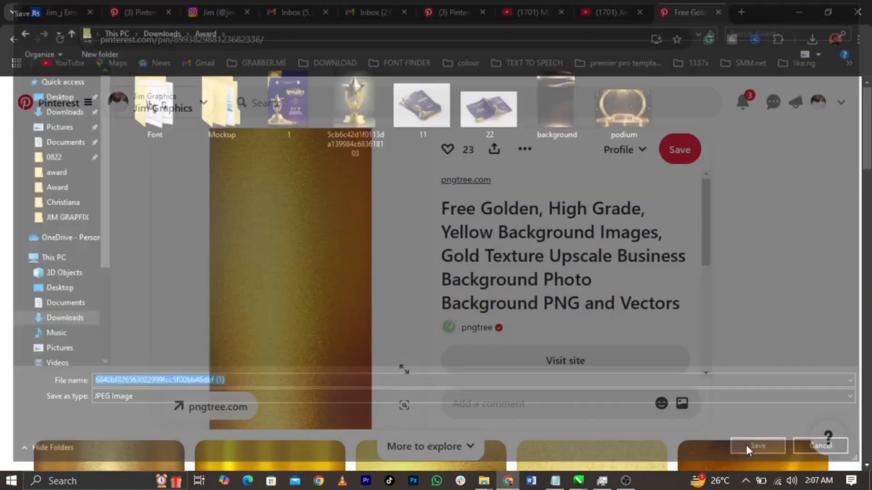
Step: Copy the gold image to the clipboard and return to CorelDRAW
right_click(338, 247)
left_click(389, 296)
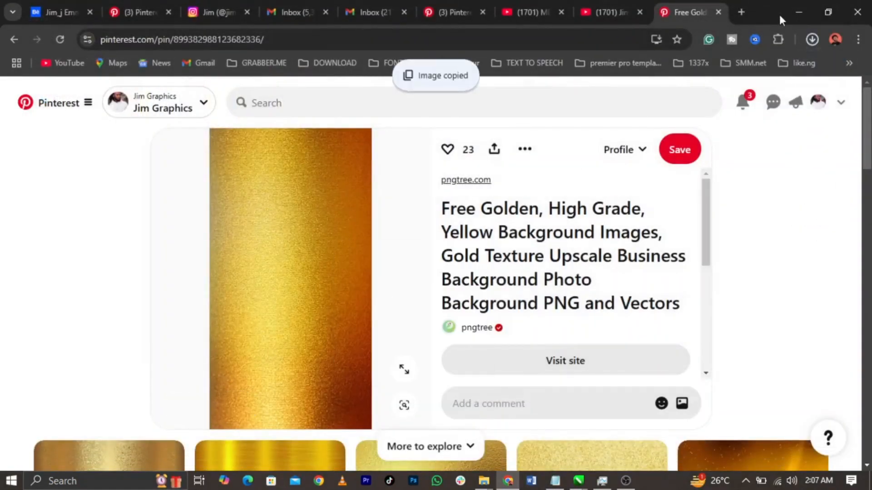
left_click(798, 12)
left_click(729, 219)
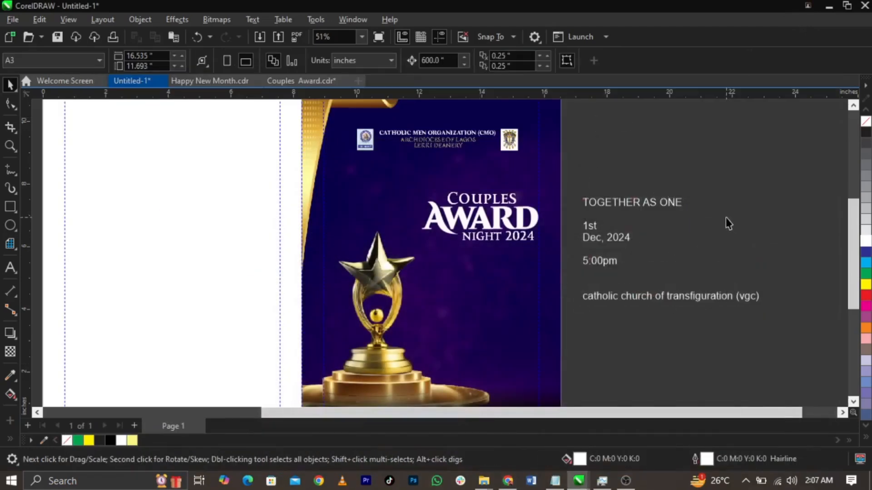
Step: Paste the gold texture, shrink it to about a third, rotate it 270° over AWARD
key("ctrl+v")
scroll(410, 249, "down", 2)
left_click_drag(431, 107, 335, 287)
left_click_drag(306, 317, 485, 230)
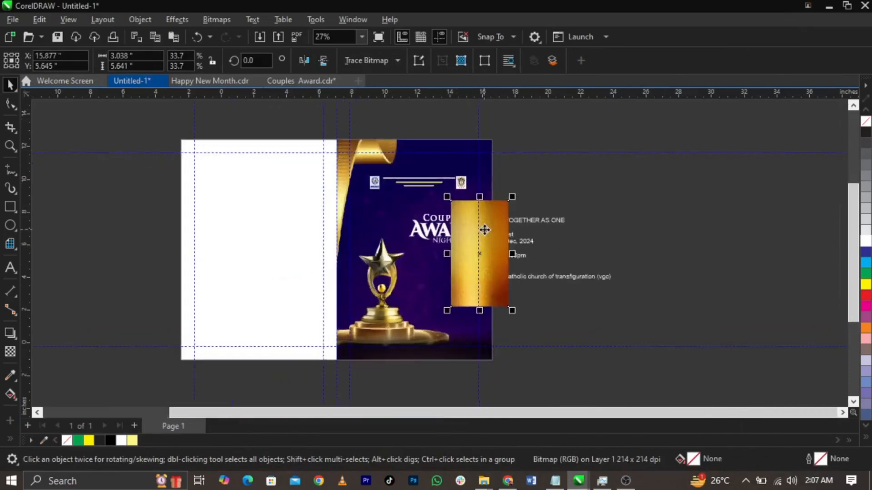
scroll(485, 229, "up", 3)
left_click(507, 212)
left_click_drag(544, 160, 573, 335)
left_click_drag(527, 286, 475, 338)
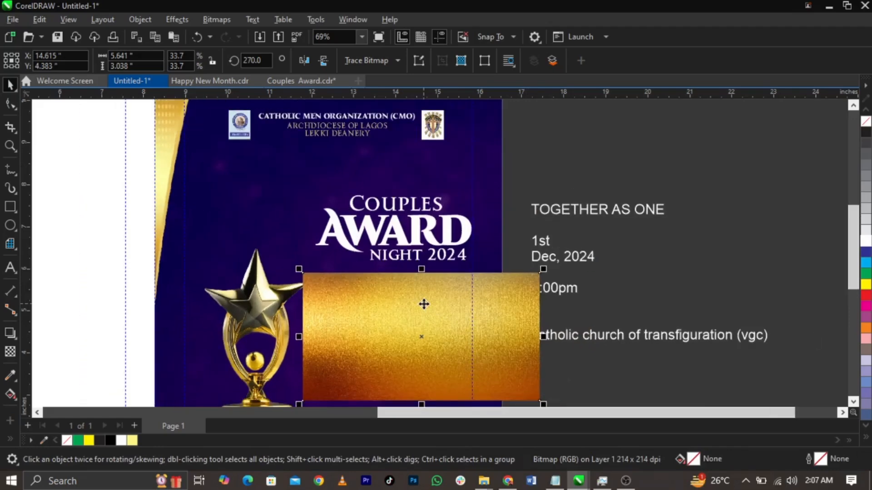
Step: PowerClip the gold texture inside AWARD and resize it inside to cover the lettering
right_click(426, 308)
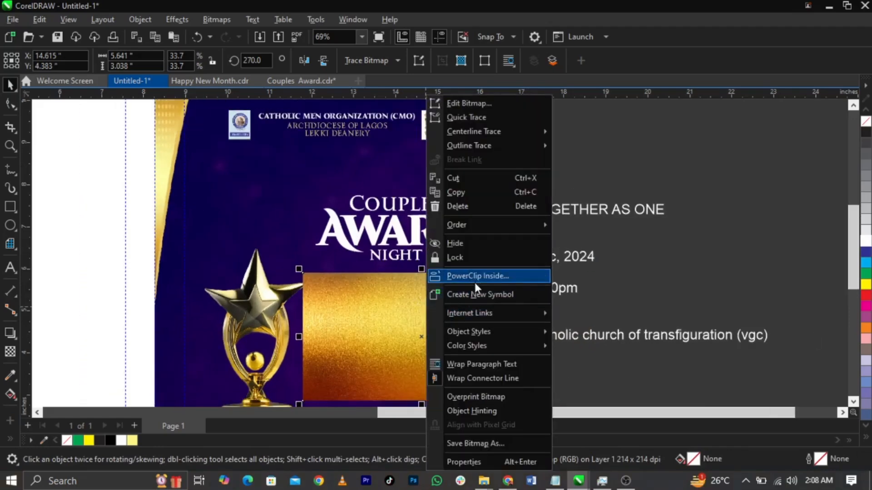
left_click(472, 276)
left_click(444, 243)
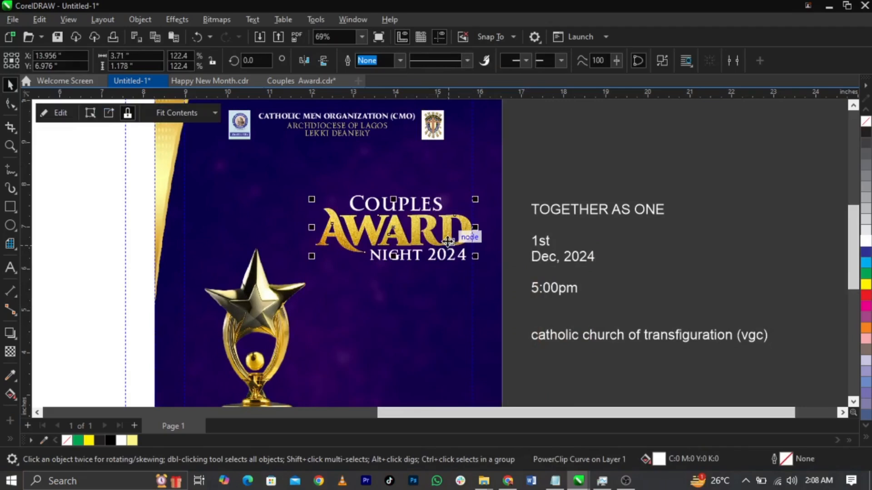
right_click(448, 241)
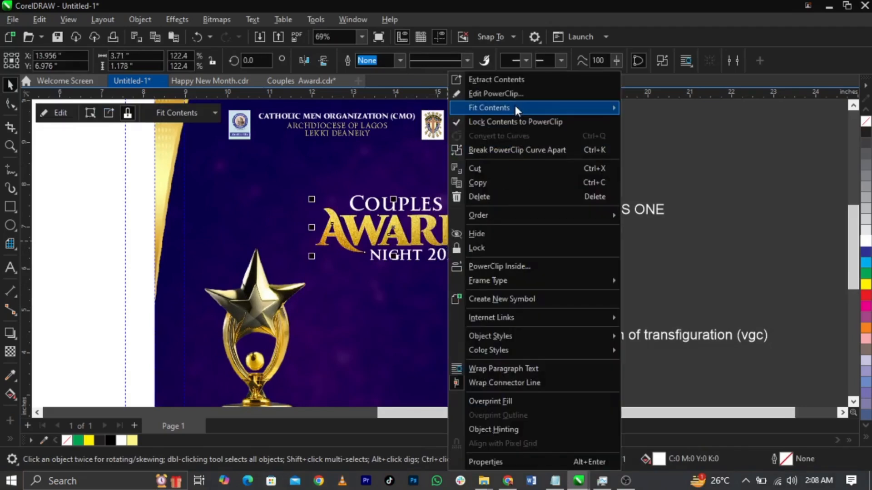
left_click(522, 93)
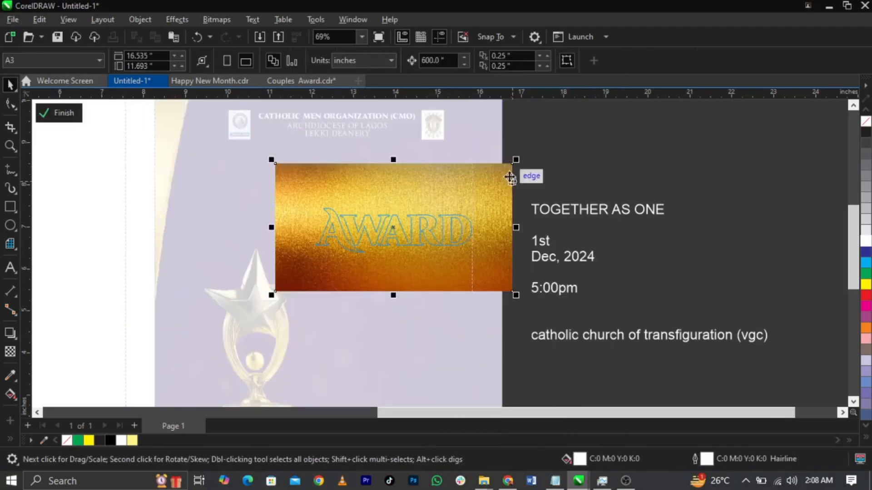
left_click_drag(517, 160, 516, 229)
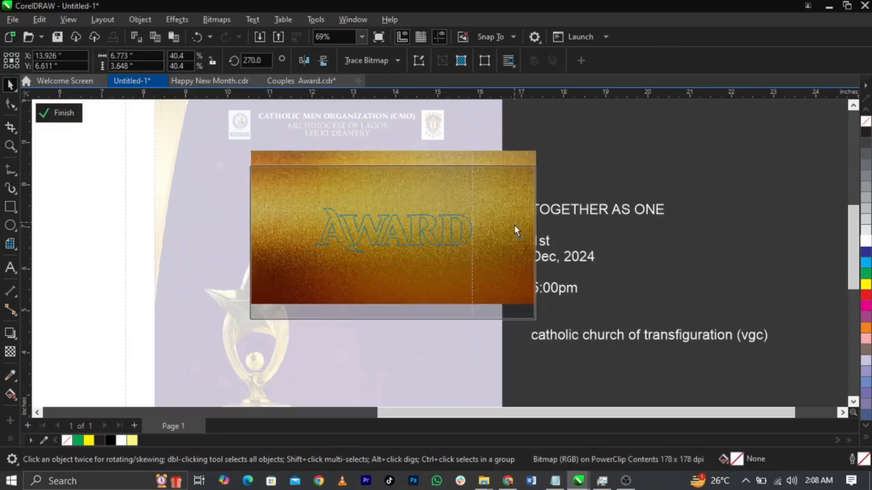
left_click_drag(538, 317, 525, 313)
left_click(553, 306, "ctrl")
scroll(476, 275, "up", 3)
key("Escape")
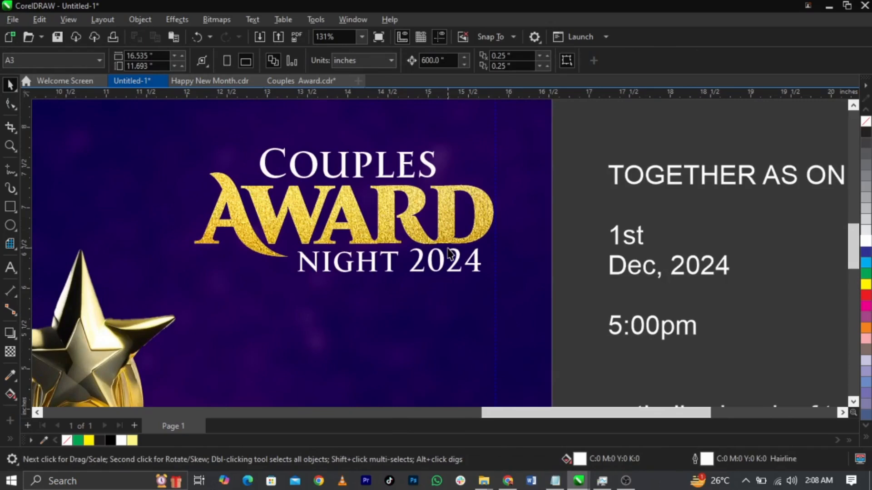
Step: Pull a copy of the gold image out of the AWARD clip beside the page
left_click(455, 245)
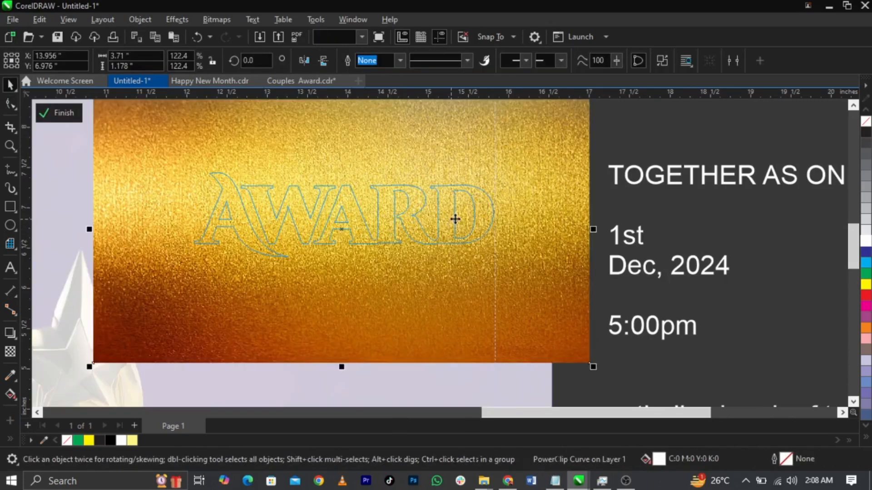
left_click(612, 278, "ctrl")
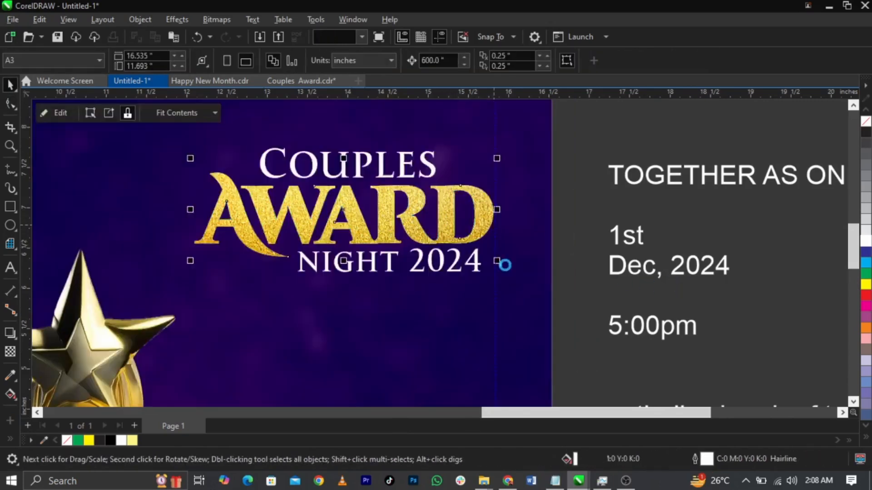
left_click(226, 229, "ctrl")
left_click_drag(226, 229, 702, 256)
left_click(472, 273)
left_click(476, 273)
Step: PowerClip the gold image into NIGHT 2024, nudging and shrinking it inside
right_click(615, 280)
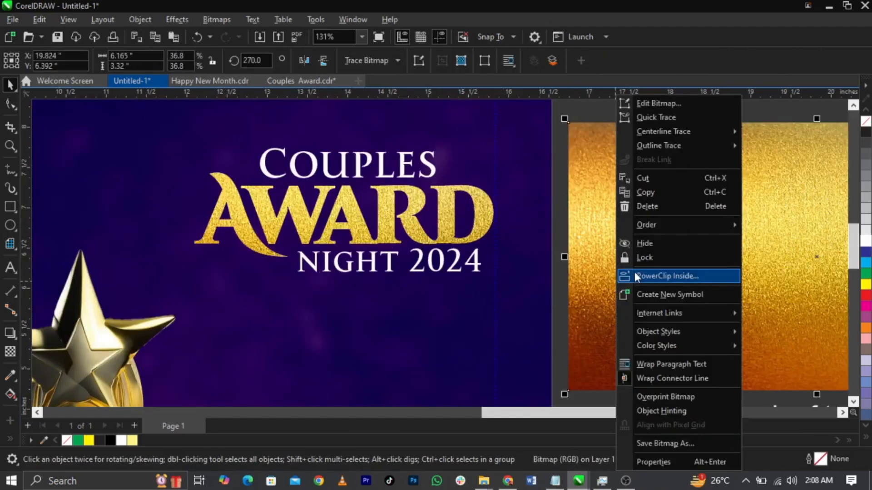
left_click(636, 276)
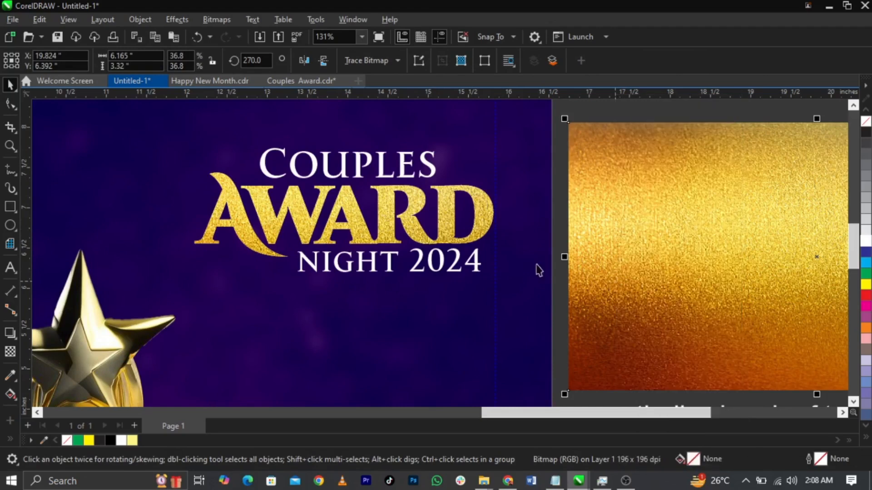
left_click(474, 266)
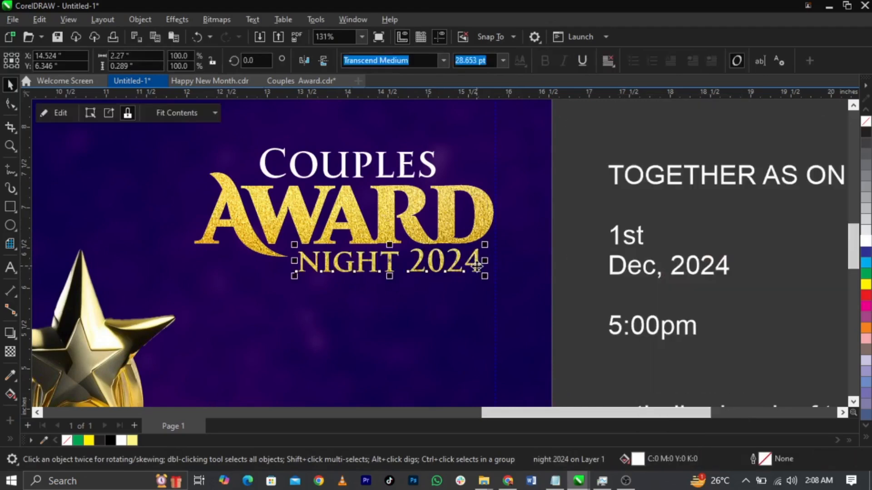
left_click(476, 266, "ctrl")
key("Down")
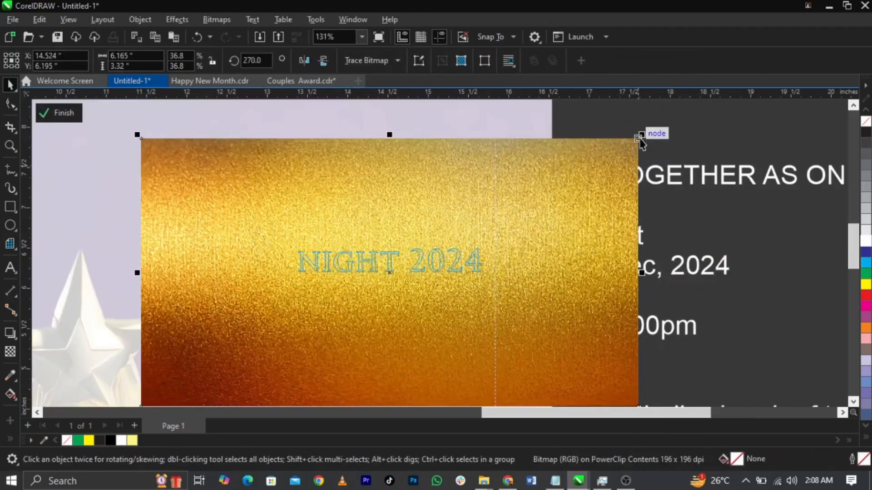
left_click_drag(639, 135, 618, 148)
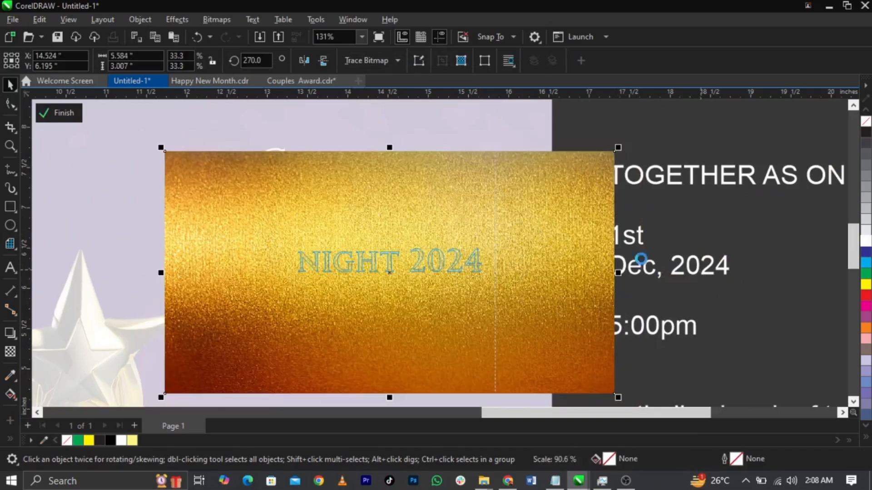
left_click(721, 290, "ctrl")
Step: PowerClip the gold image into the COUPLES text as well
left_click(109, 113)
left_click_drag(503, 277, 630, 328)
right_click(478, 271)
left_click(529, 275)
left_click(398, 174)
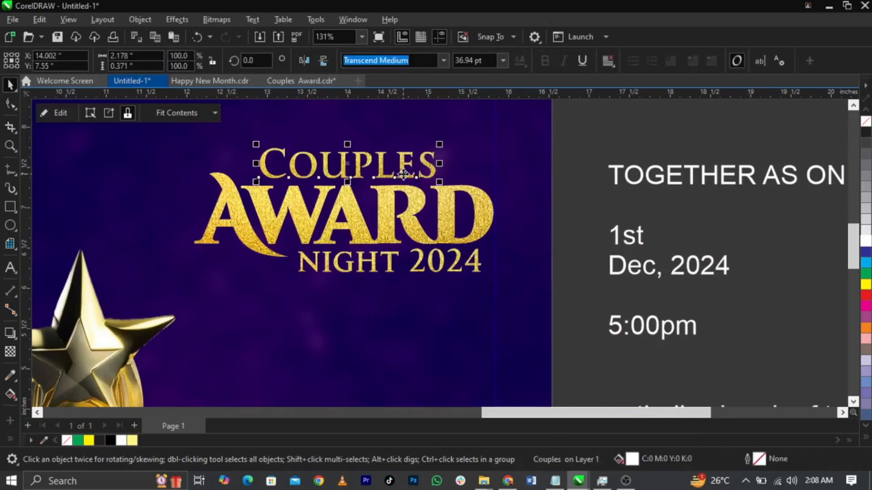
left_click(571, 222)
Step: Enlarge the three gold title lines together to about 110%
scroll(524, 192, "down", 2)
left_click_drag(571, 146, 297, 300)
left_click_drag(328, 240, 305, 256)
left_click_drag(446, 205, 454, 190)
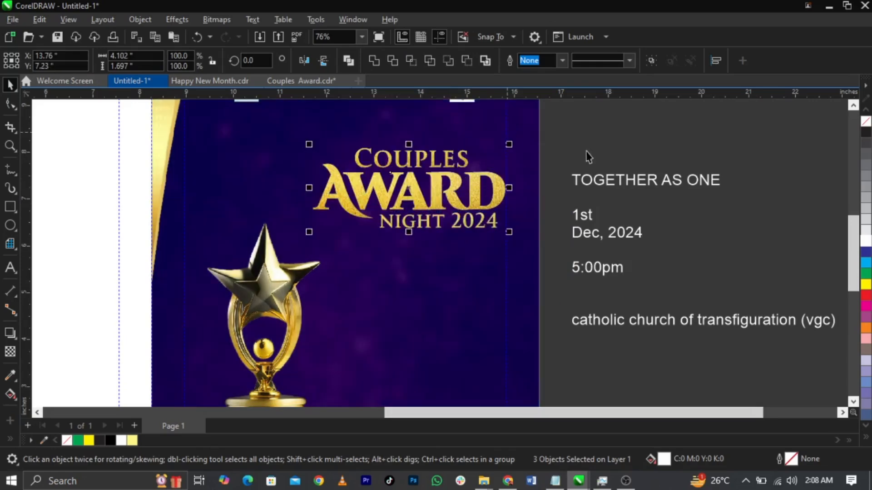
left_click(568, 148)
left_click(464, 164)
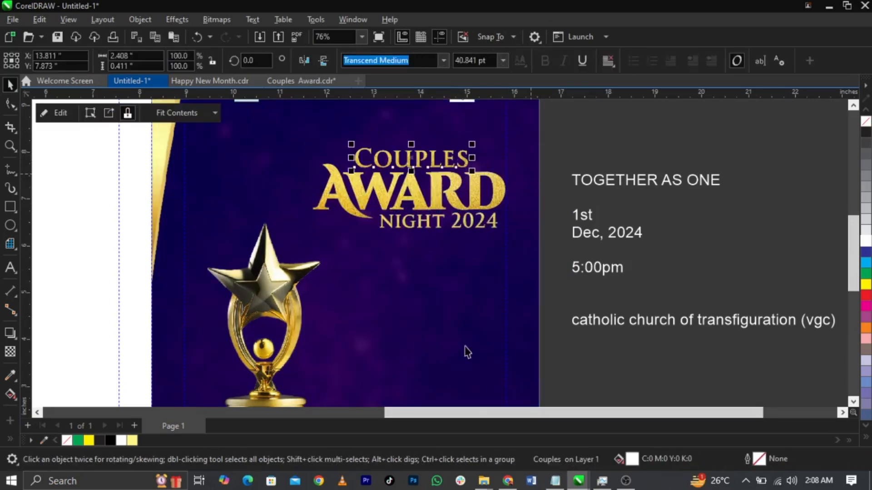
left_click(507, 481)
Step: Search Pinterest for 'floral background', then refine it to 'floral clipart'
left_click(300, 95)
type("floral backgr")
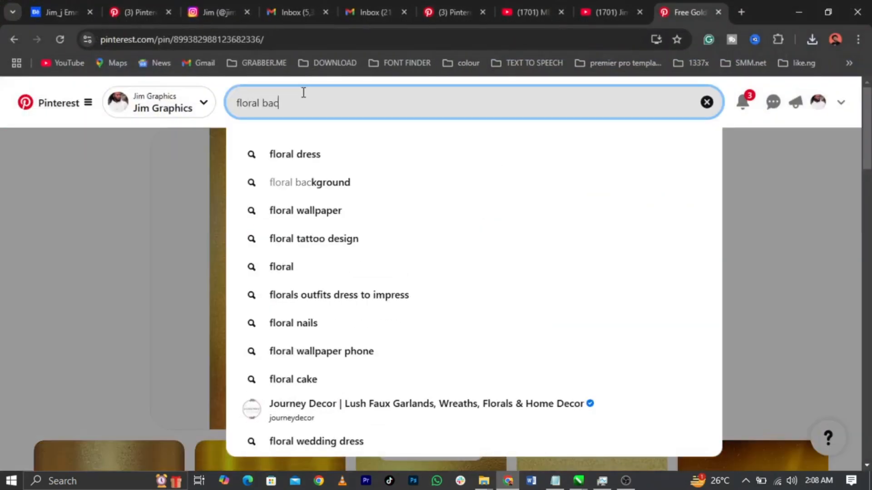
type("ound")
key("Return")
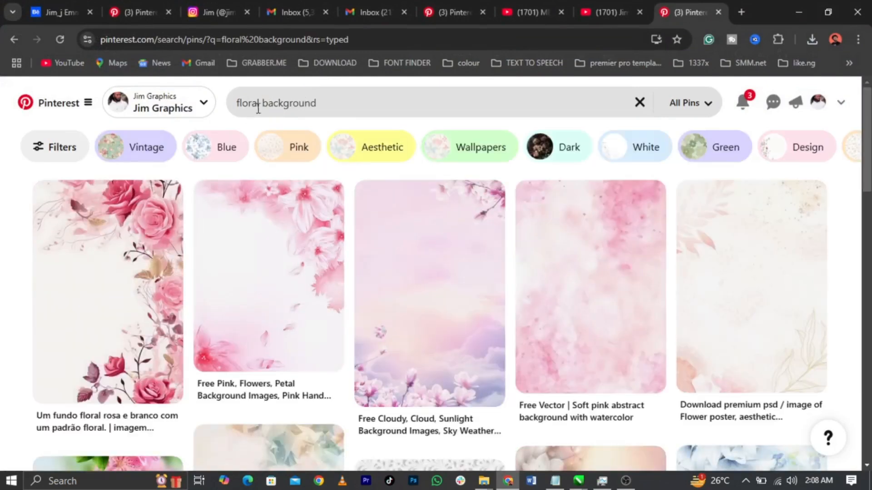
left_click_drag(262, 107, 396, 107)
type("clipart")
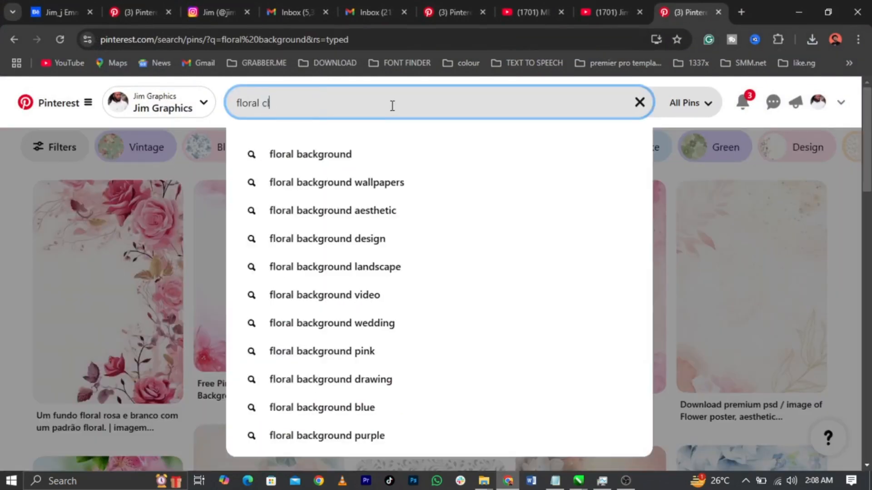
key("Return")
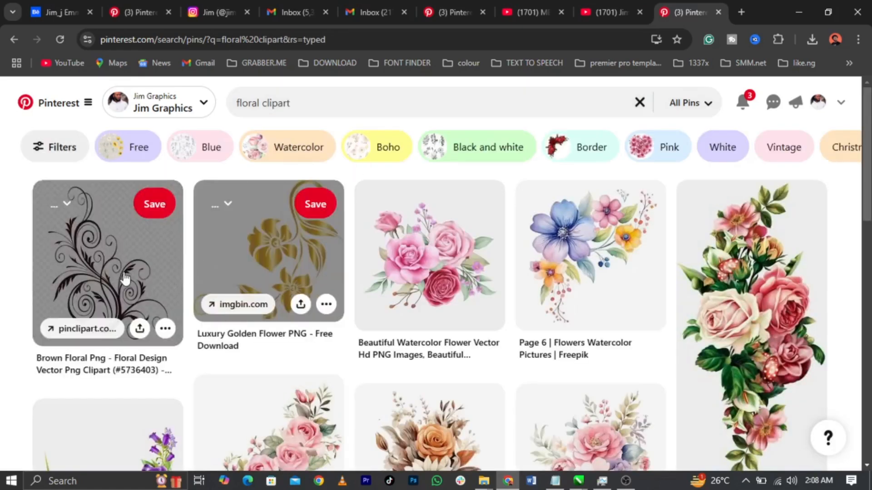
Step: Browse the floral clipart pins and open the black ornamental divider pin
left_click(125, 277)
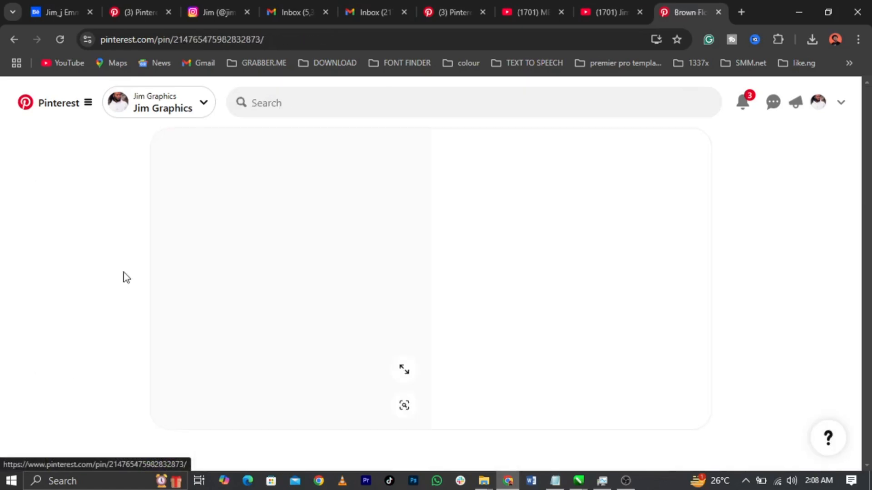
scroll(582, 234, "down", 6)
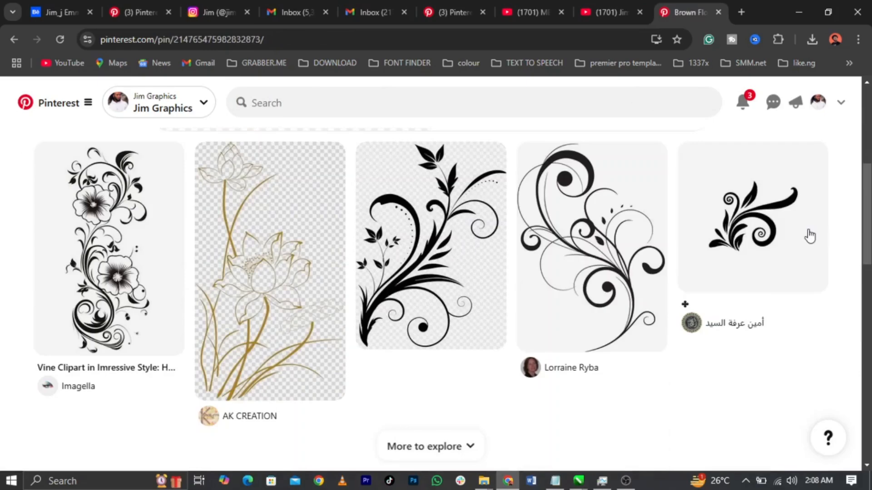
scroll(811, 238, "down", 3)
scroll(681, 230, "down", 3)
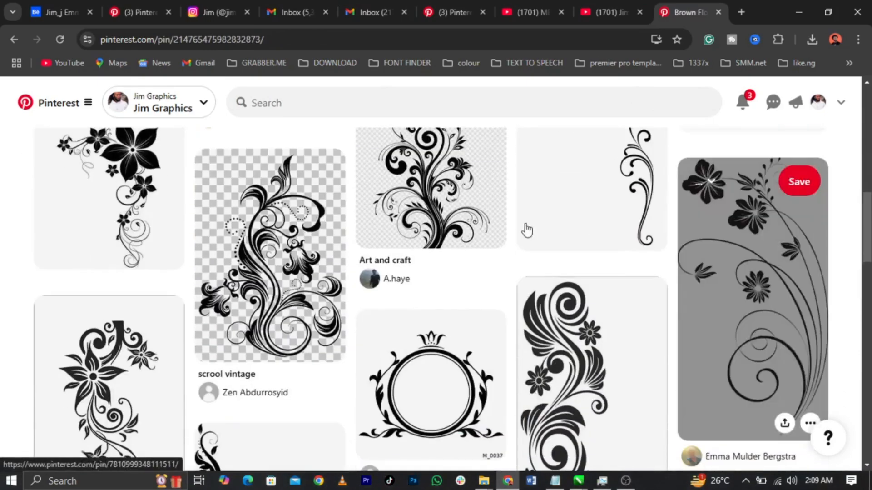
scroll(523, 228, "down", 15)
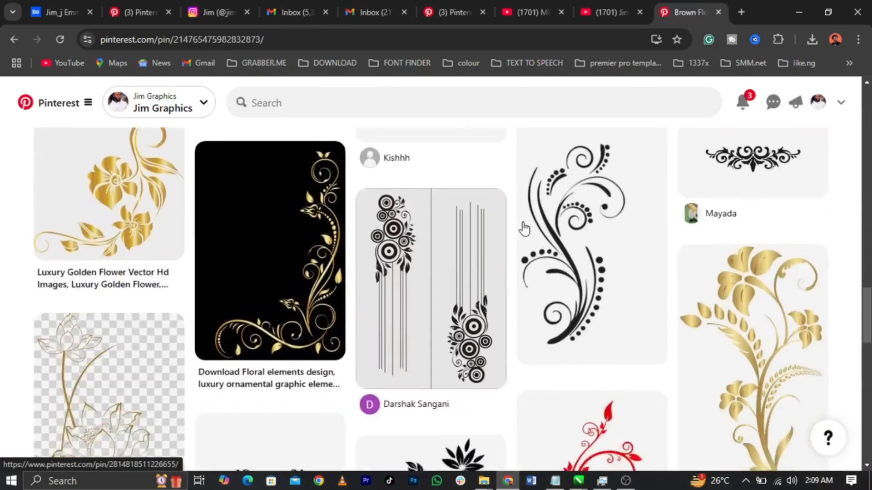
scroll(524, 229, "up", 2)
left_click(794, 195)
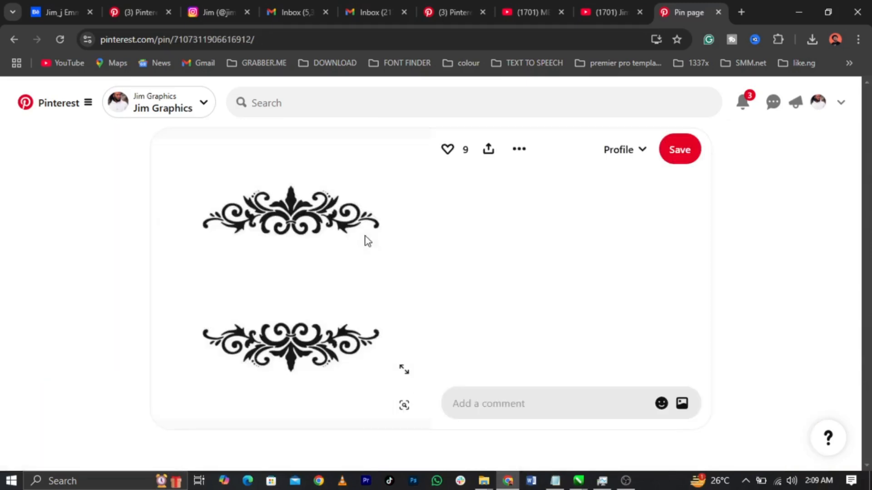
scroll(441, 225, "down", 6)
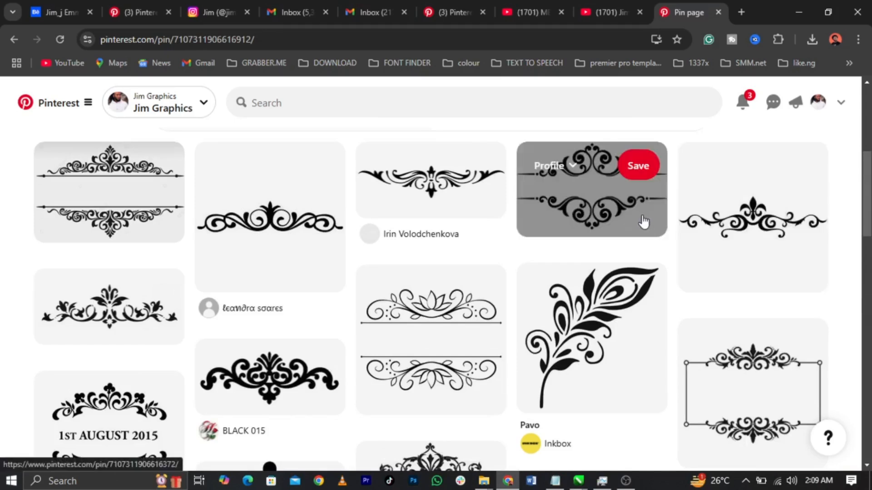
left_click(111, 208)
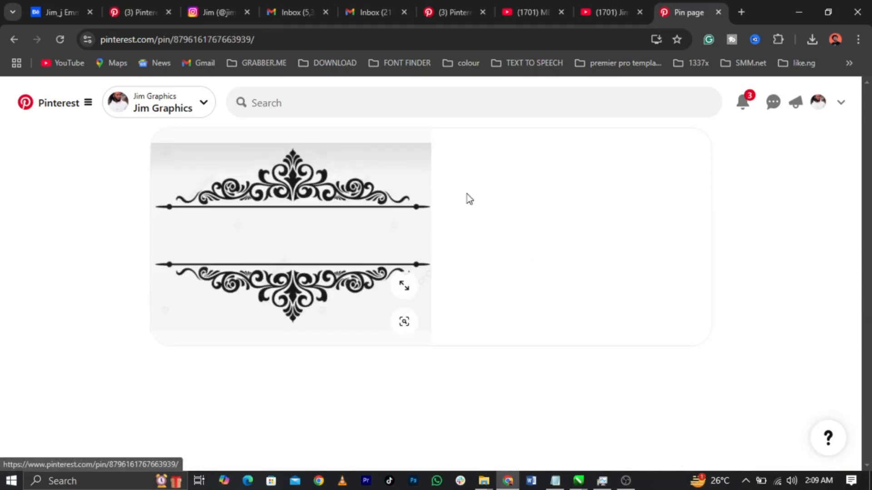
Step: Save the ornament as a JPEG in the Award folder and copy the image
right_click(287, 198)
left_click(320, 230)
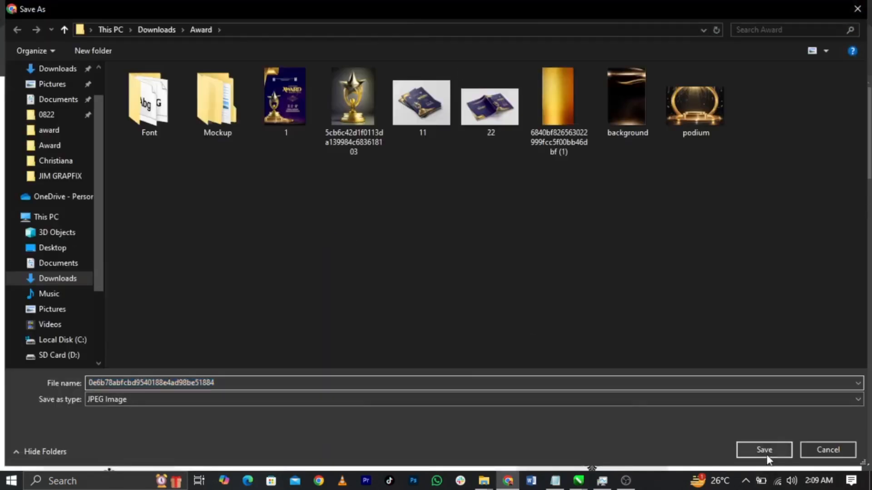
left_click(765, 450)
right_click(222, 253)
left_click(259, 301)
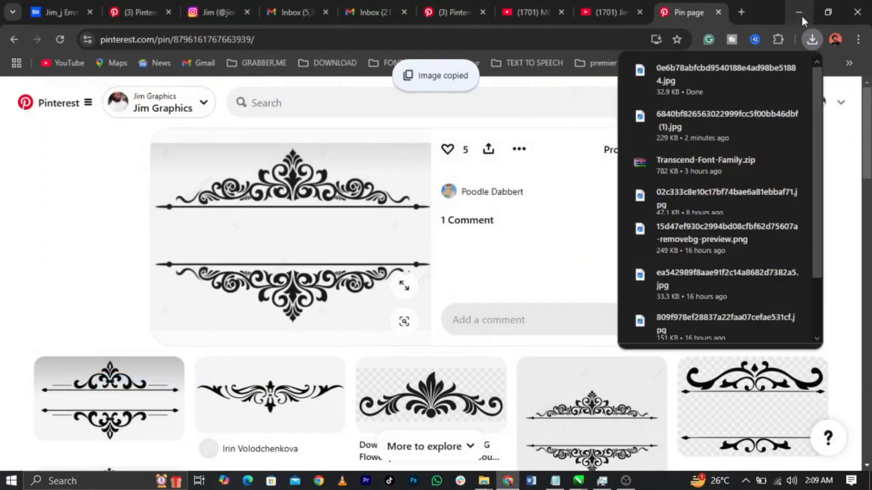
left_click(800, 13)
left_click(682, 253)
Step: Paste the ornament to the right of the cover and zoom in on it
key("ctrl+v")
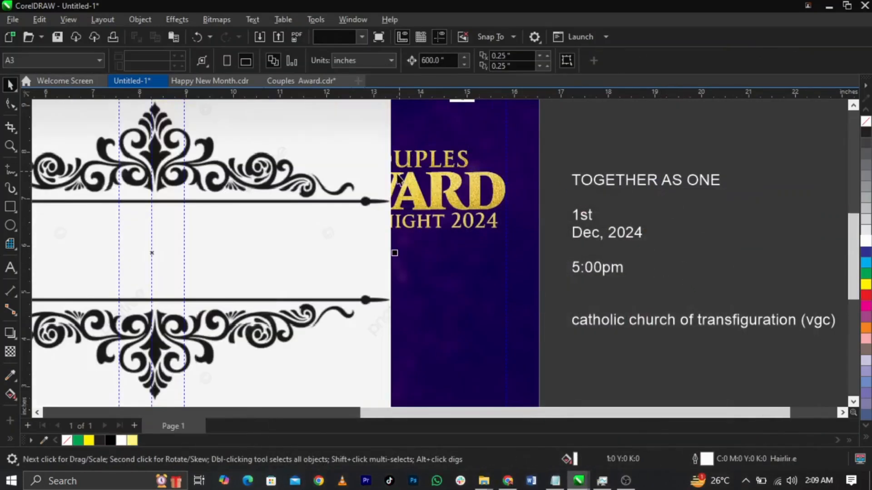
scroll(399, 175, "down", 3)
left_click_drag(366, 196, 653, 204)
key("z")
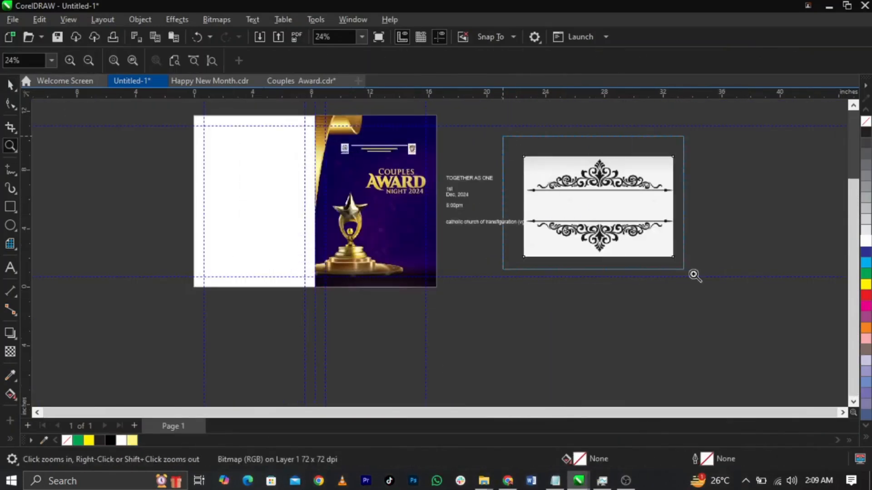
left_click_drag(636, 247, 712, 280)
key("space")
left_click_drag(425, 220, 443, 218)
Step: Convert the ornament image to a bitmap
left_click(219, 20)
left_click(227, 35)
left_click(444, 310)
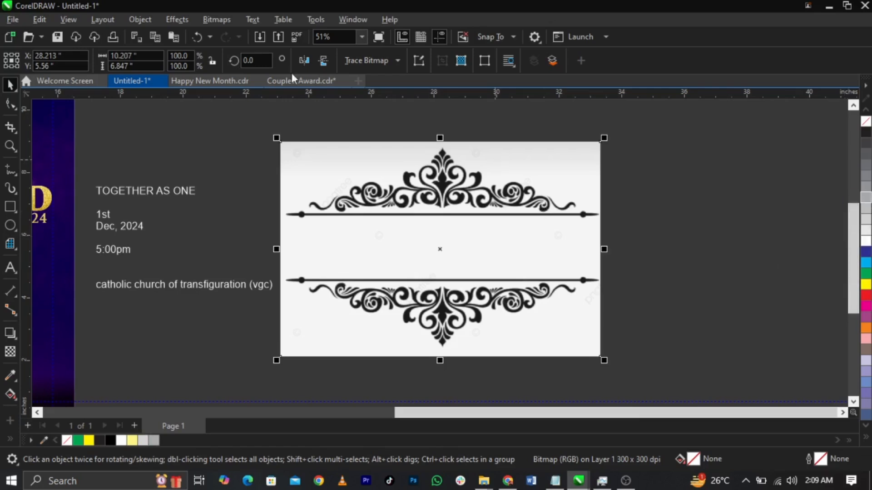
left_click(220, 19)
Step: Convert the ornament to black-and-white 1-bit with threshold 158
mouse_move(231, 130)
left_click(394, 146)
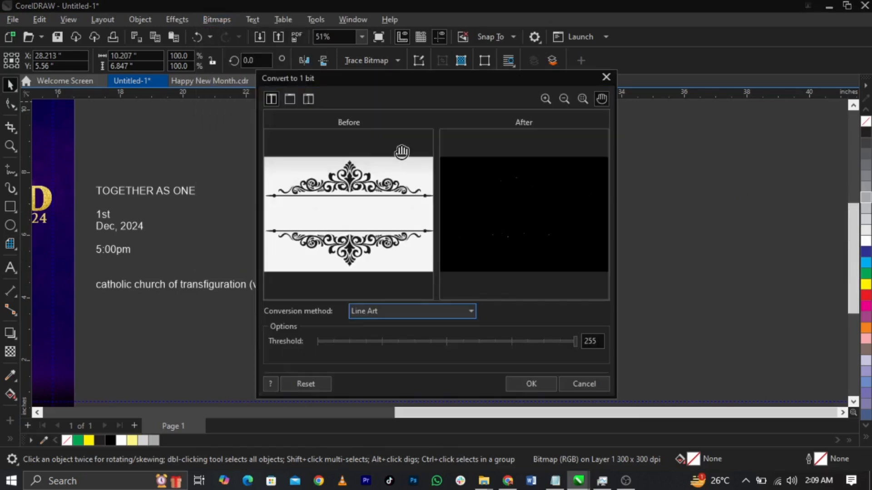
left_click(479, 341)
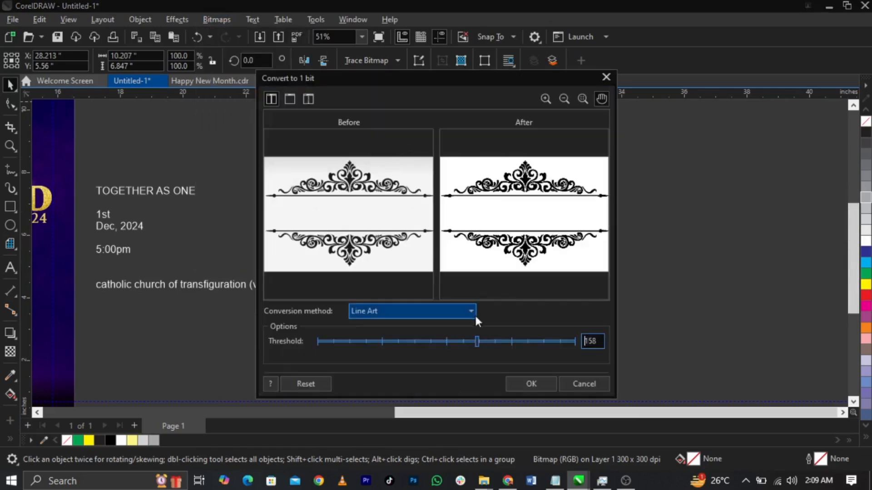
left_click(528, 380)
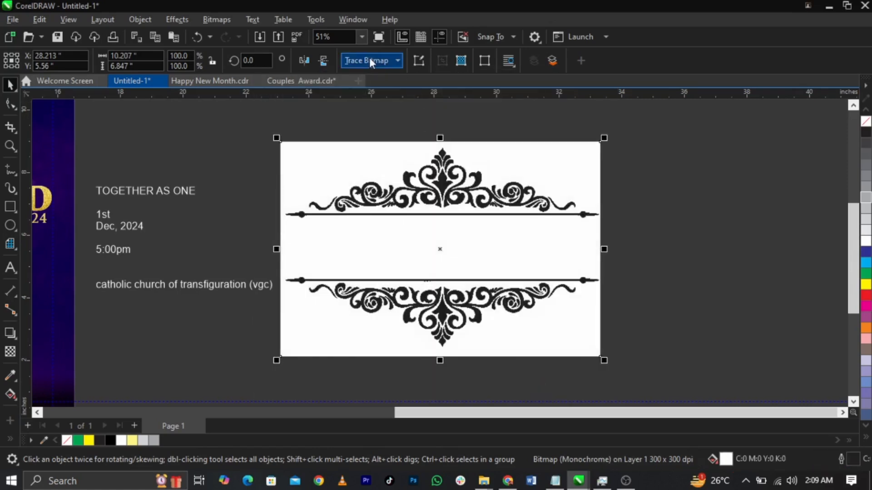
Step: Start an Outline Trace with Line Art, then cancel it
left_click(371, 62)
mouse_move(385, 106)
left_click(473, 108)
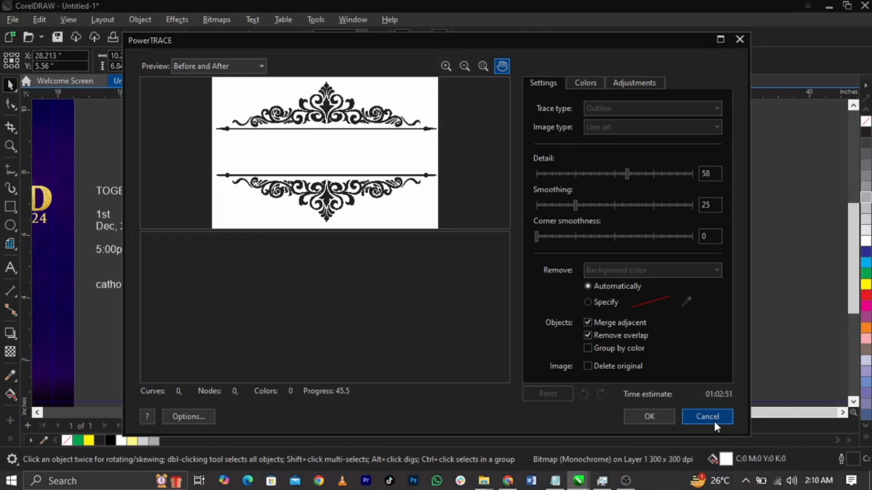
left_click(713, 419)
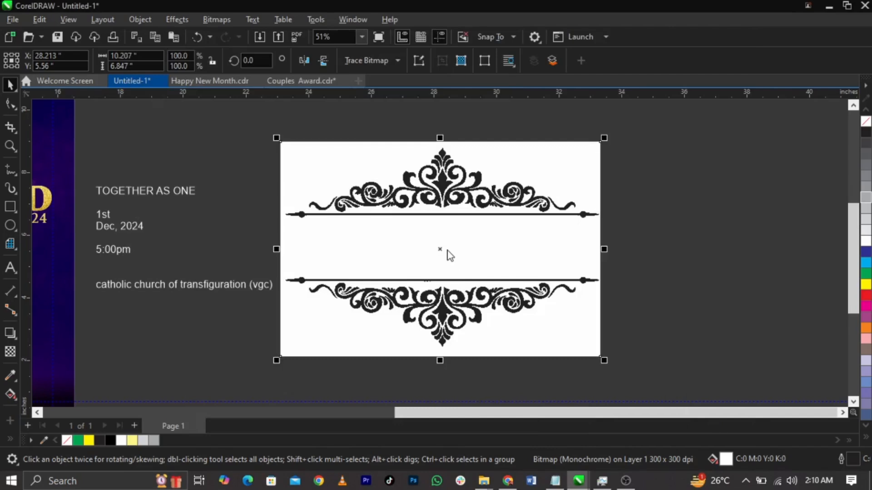
Step: Reconvert the ornament to an RGB bitmap, then to black-and-white 1-bit
left_click(217, 19)
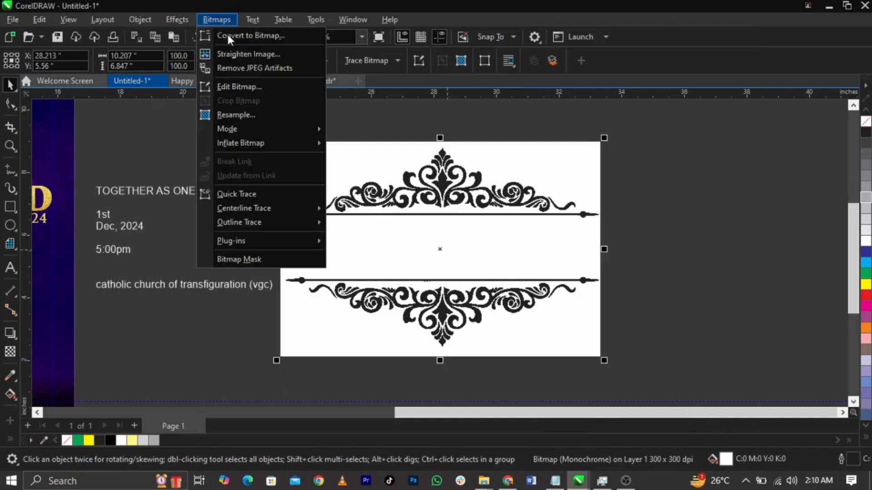
left_click(231, 35)
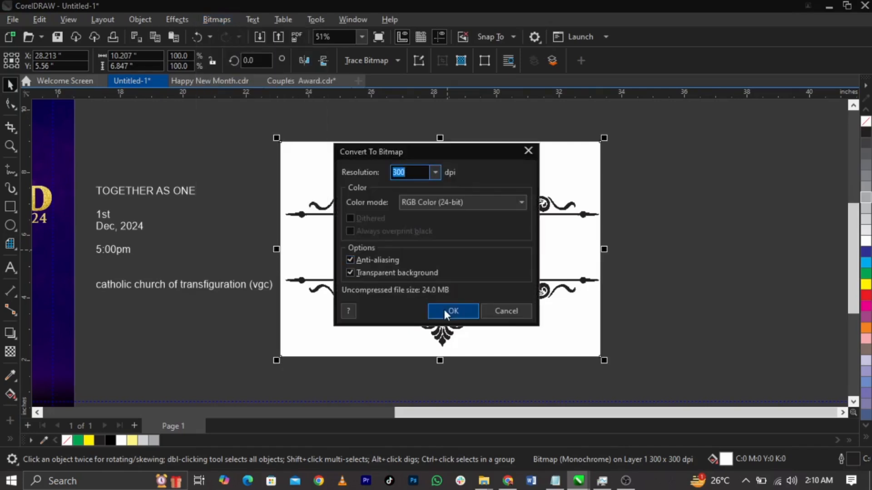
left_click(444, 312)
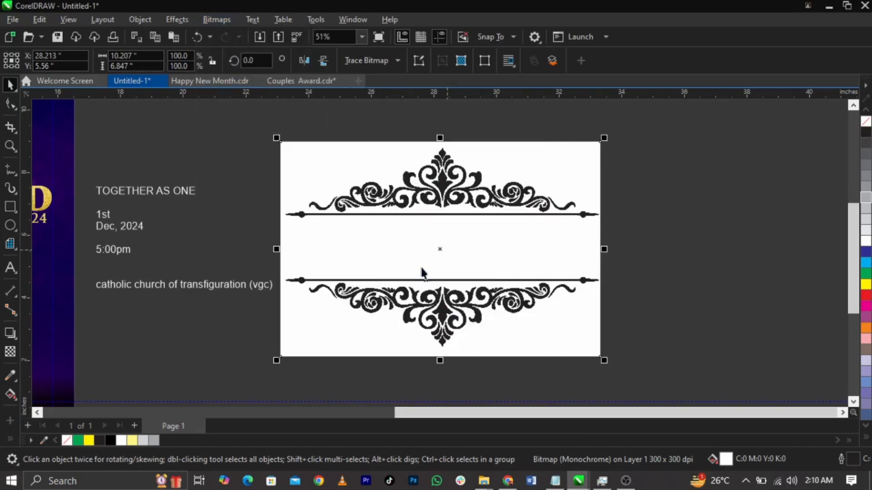
left_click(229, 23)
left_click(361, 127)
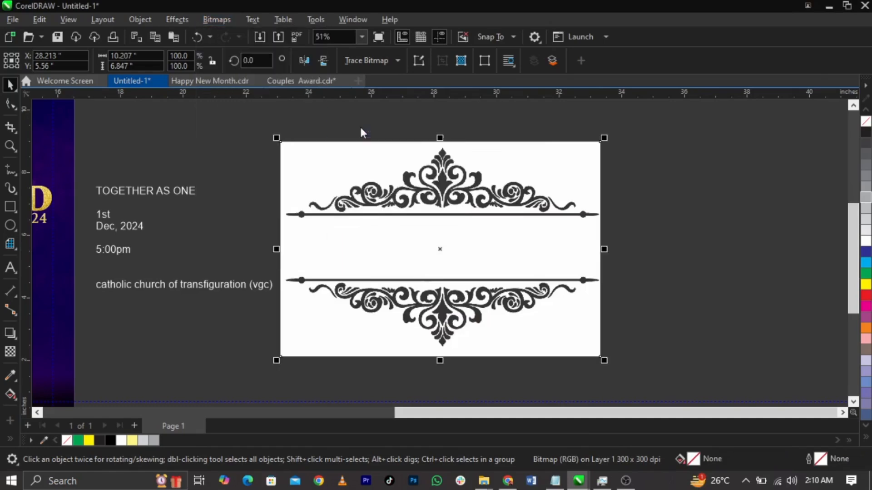
left_click(527, 382)
Step: Shrink the ornament to about 73% and convert it to a bitmap again
left_click_drag(603, 358, 520, 336)
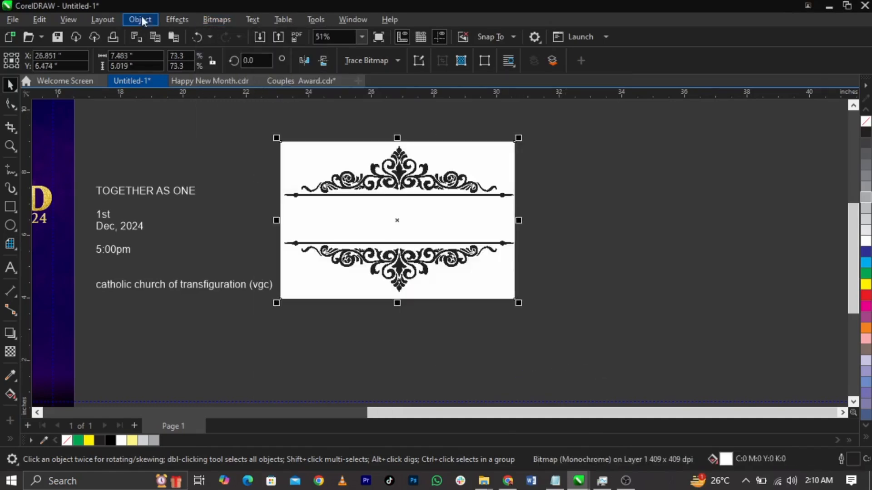
left_click(221, 24)
left_click(234, 35)
left_click(450, 310)
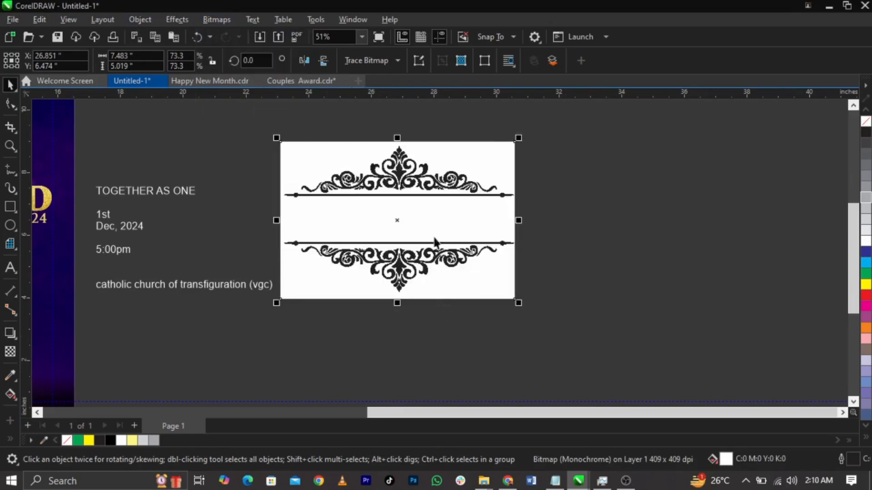
Step: Trace the ornament with Outline Trace > Line Art and accept the PowerTRACE result
left_click(387, 61)
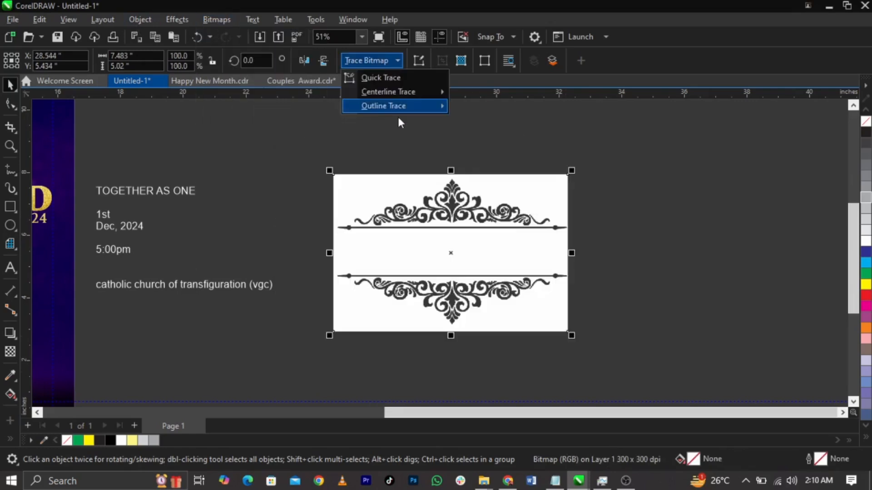
mouse_move(394, 107)
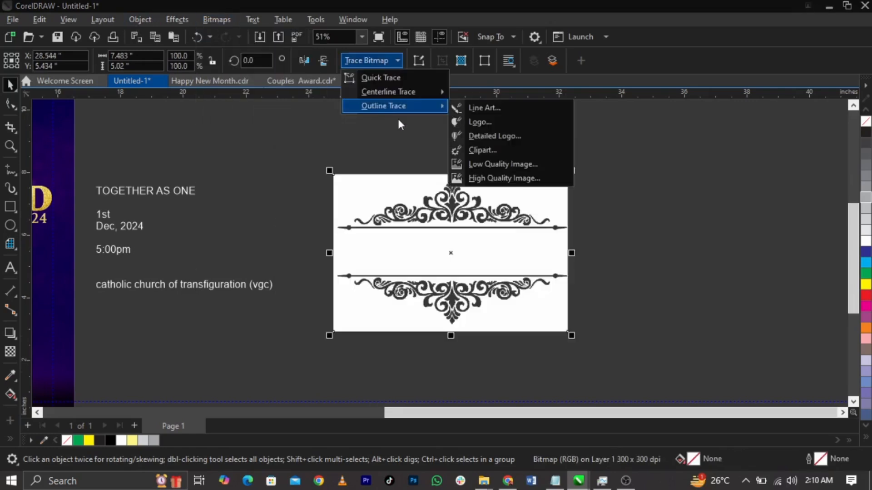
left_click(480, 109)
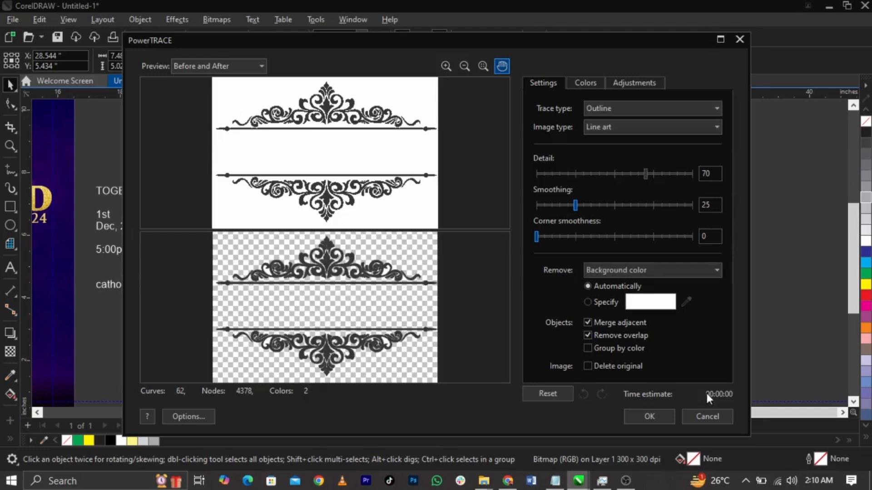
left_click(654, 414)
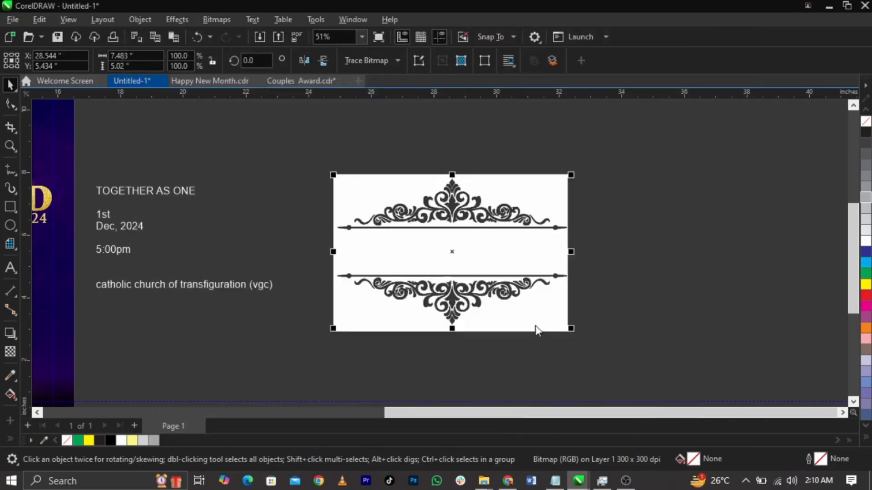
Step: Delete the original bitmap and one stray white piece from the traced ornament
mouse_move(541, 325)
left_mouse_down()
mouse_move(740, 353)
mouse_move(751, 327)
left_mouse_up()
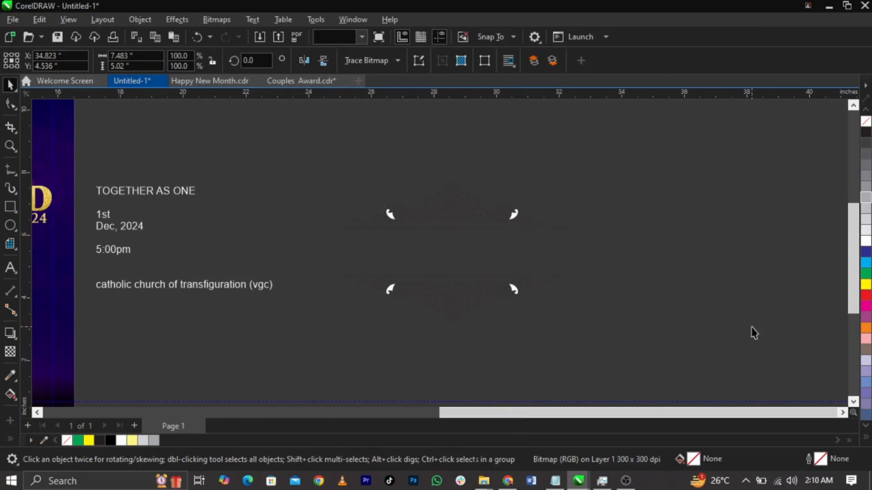
key("Delete")
scroll(620, 293, "down", 2)
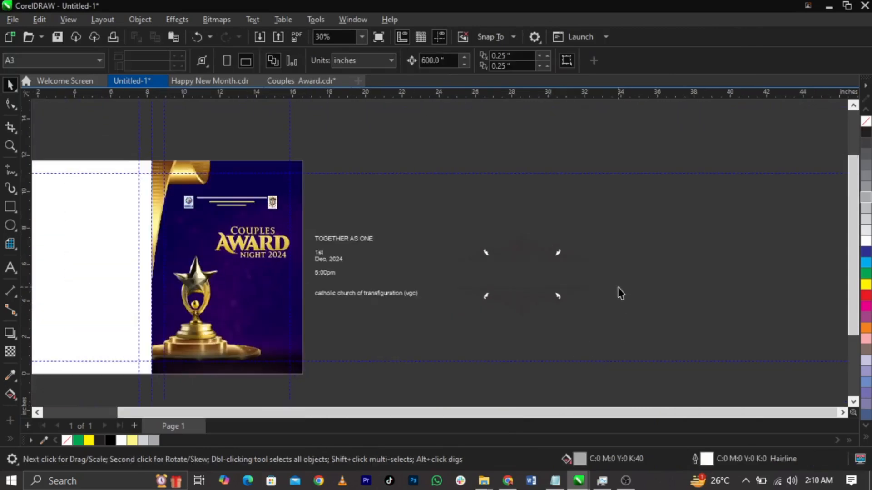
left_click(561, 292)
scroll(558, 296, "up", 8)
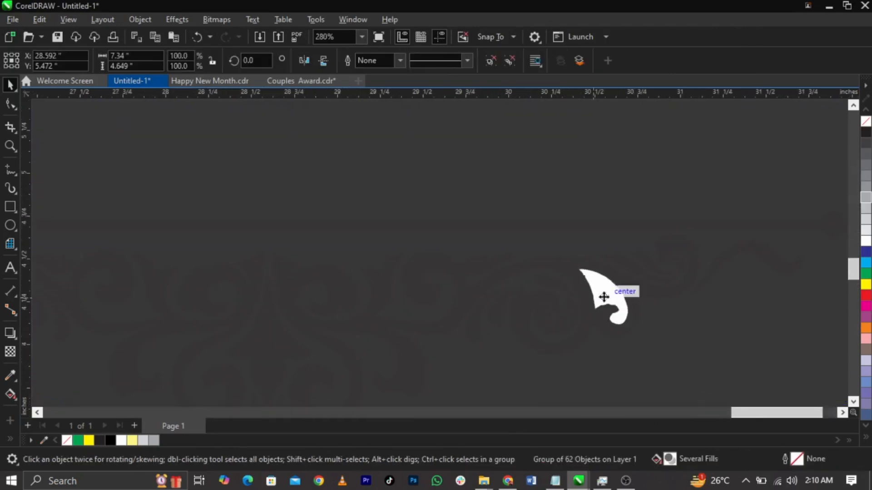
left_click(602, 297, "ctrl")
key("Delete")
Step: Remove the remaining stray white pieces at upper right, upper left and bottom
scroll(607, 307, "down", 2)
left_click(603, 129, "ctrl")
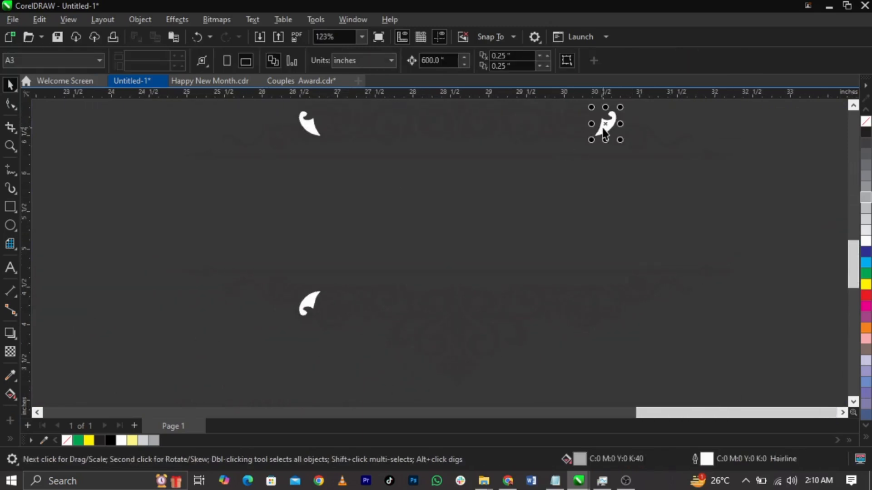
key("Delete")
left_click(311, 122)
left_click(310, 124, "ctrl")
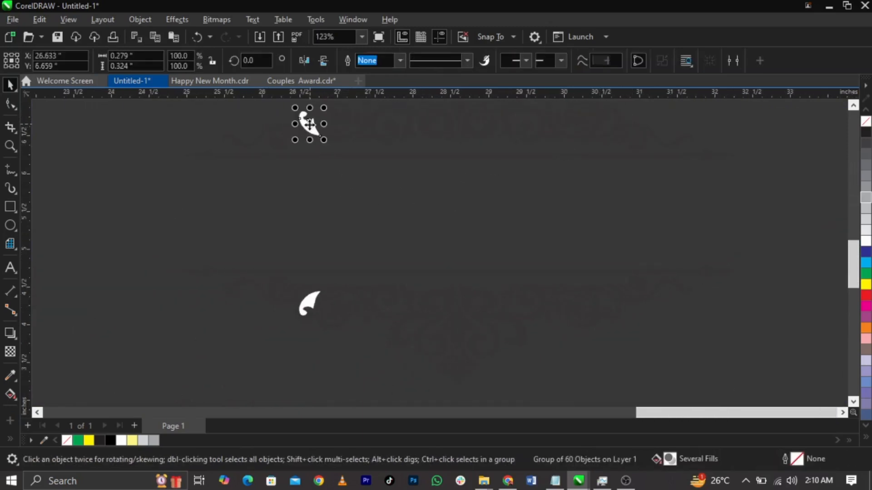
key("Delete")
left_click(306, 309, "ctrl")
key("Delete")
Step: Scale the traced divider to about 29% below the title and zoom in on it
scroll(498, 286, "down", 2)
left_click(499, 279)
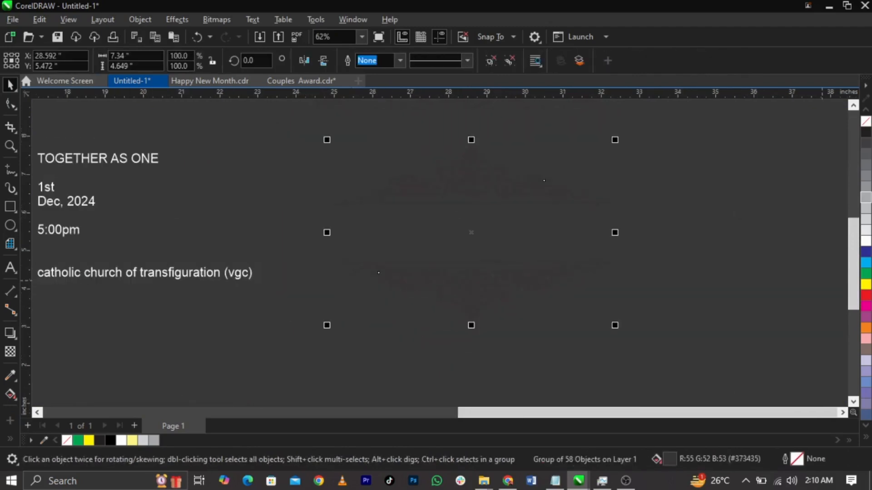
scroll(746, 240, "down", 2)
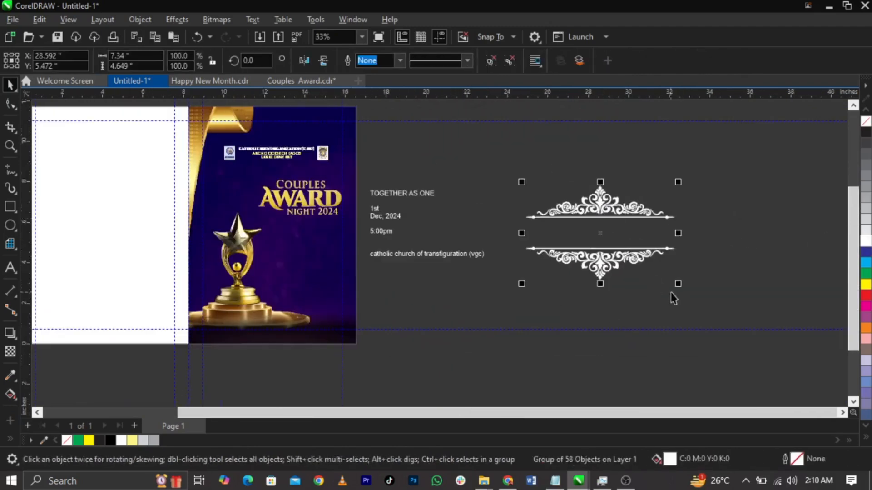
left_click_drag(679, 287, 311, 251)
key("z")
left_click_drag(197, 161, 431, 291)
key("space")
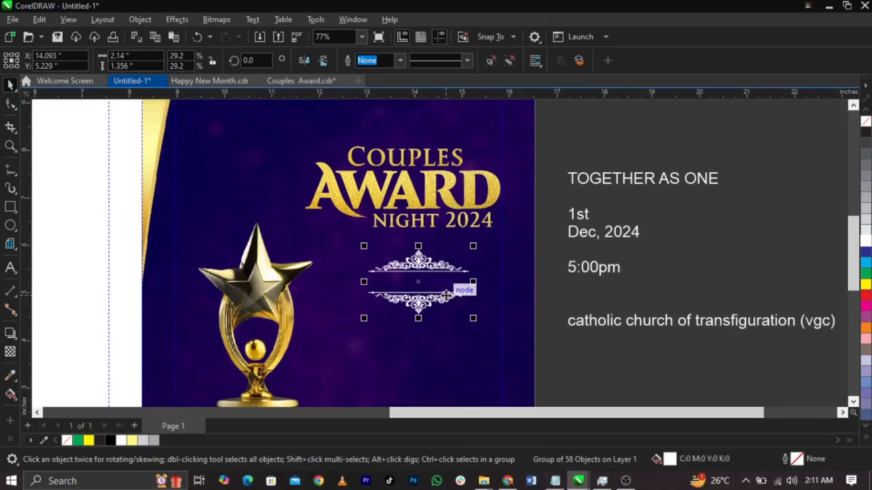
Step: Copy the gold texture from NIGHT 2024 and PowerClip it inside the white ornament
scroll(446, 294, "up", 2)
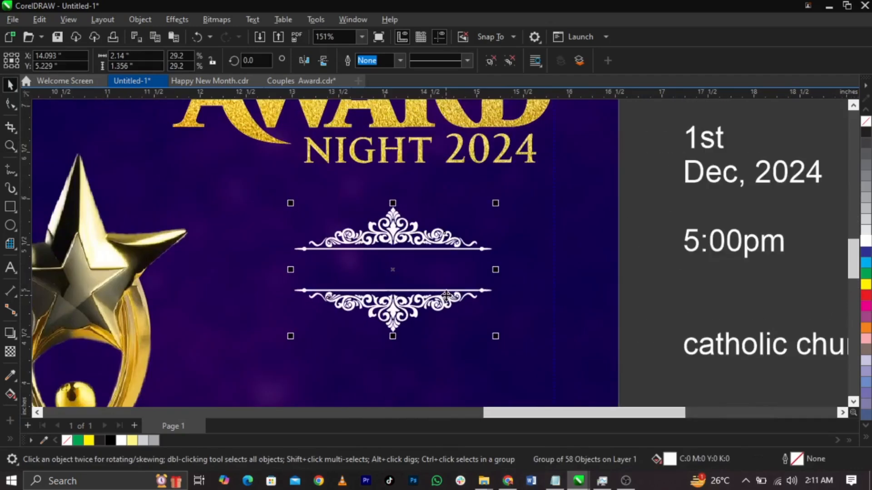
double_click(402, 155)
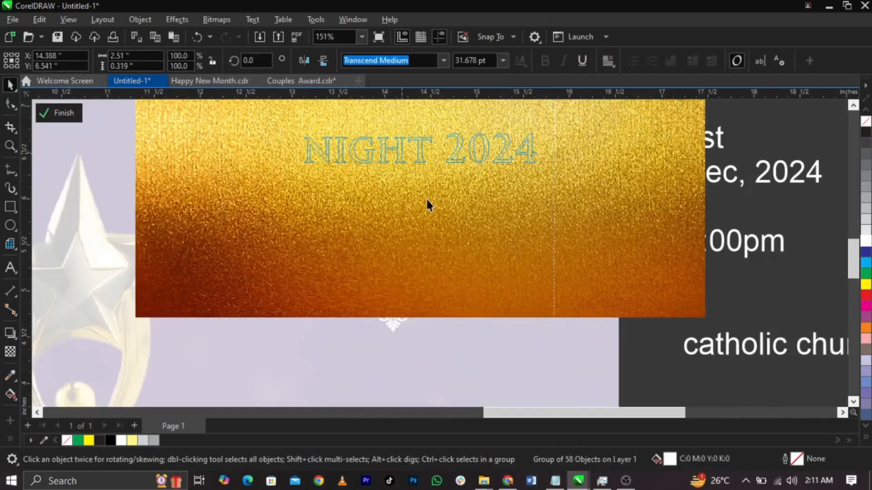
left_click(635, 359, "ctrl")
key("ctrl+v")
left_click_drag(297, 226, 661, 307)
right_click(663, 302)
left_click(689, 273)
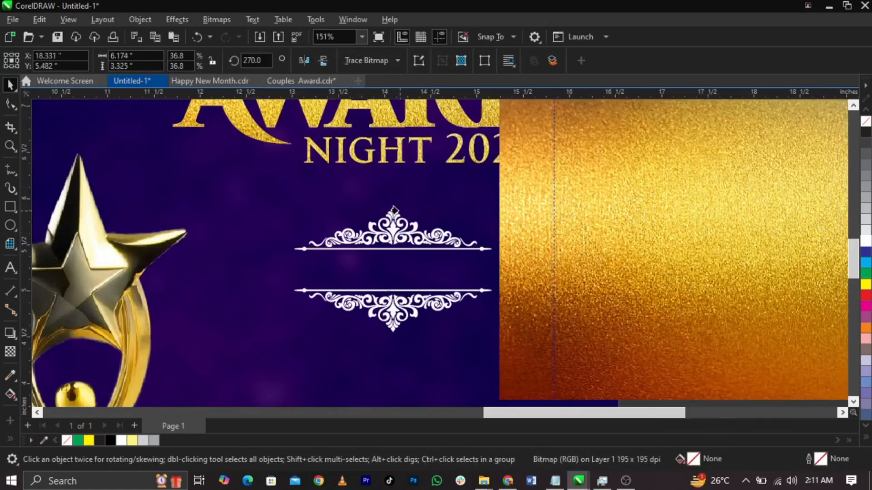
left_click(393, 231)
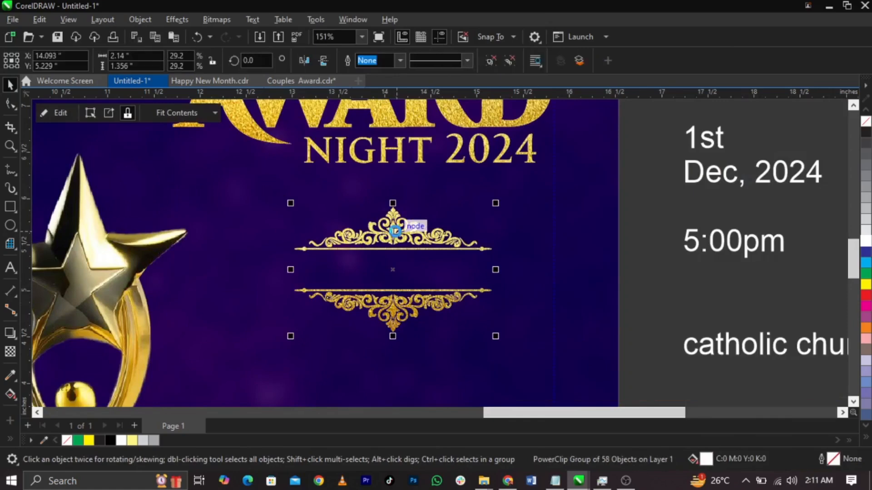
Step: Shrink the clipped gold texture to fit the ornament, then scale the ornament down slightly
double_click(391, 227)
left_click_drag(681, 111, 476, 244)
left_click(660, 267, "ctrl")
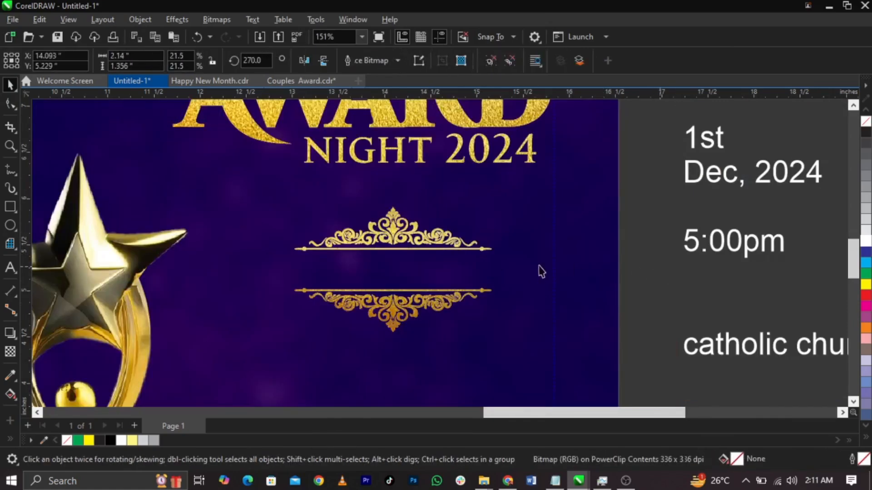
left_click(455, 299)
left_click_drag(495, 336, 486, 333)
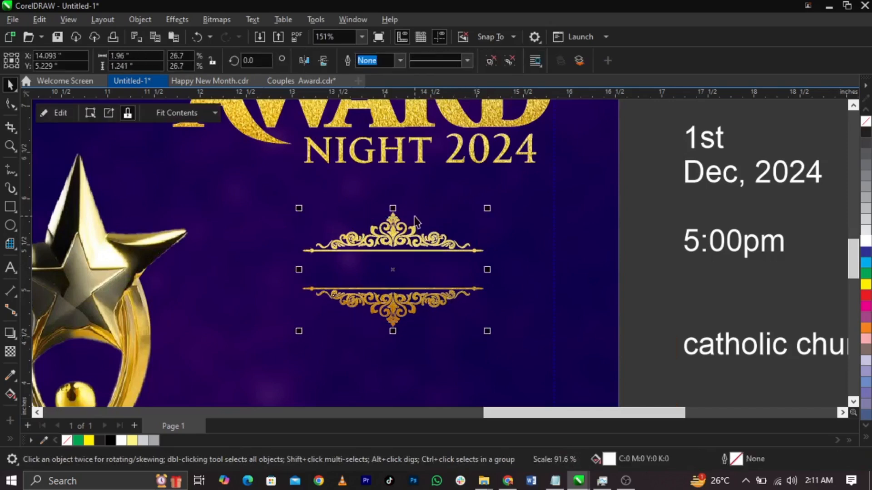
scroll(414, 216, "down", 2)
Step: Move the event details text down and separate out the TOGETHER AS ONE line
left_click(617, 236)
left_click_drag(628, 194, 633, 238)
key("F8")
left_click_drag(757, 172, 391, 235)
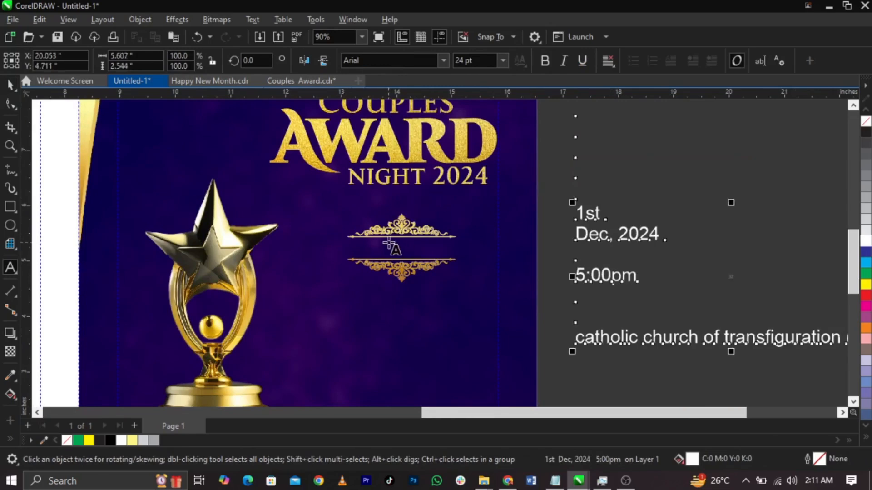
left_click_drag(289, 195, 586, 272)
key("space")
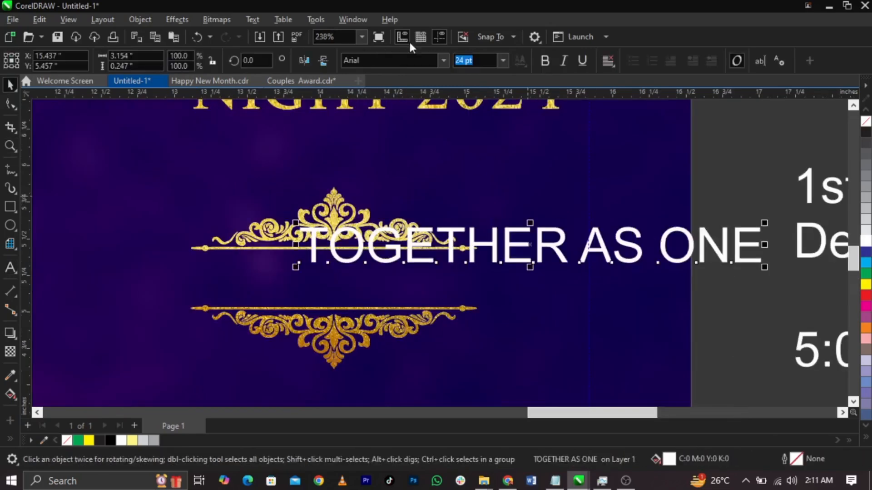
Step: Set TOGETHER AS ONE in Transcend Medium, shrink it, and centre it between the gold ornaments
left_click(444, 61)
left_click(423, 102)
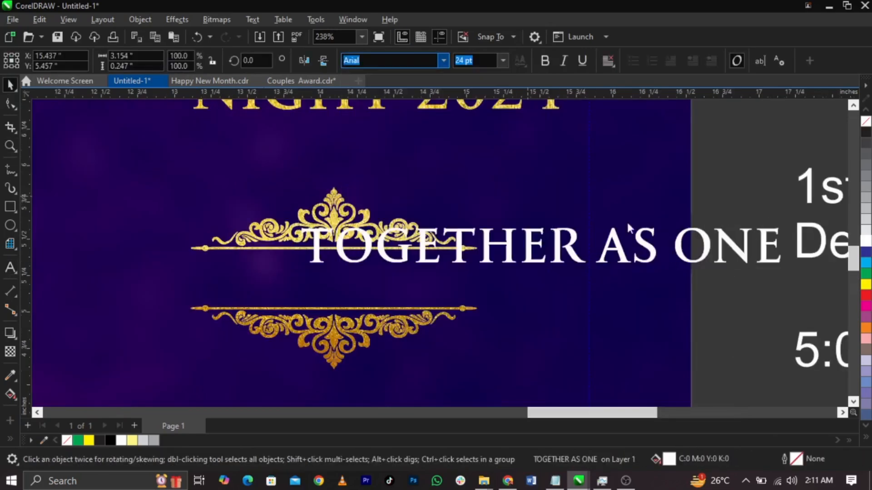
left_click_drag(782, 268, 598, 255)
mouse_move(491, 289)
left_mouse_down()
mouse_move(452, 278)
mouse_move(481, 290)
left_mouse_up()
scroll(454, 280, "up", 1)
left_click(449, 325, "shift")
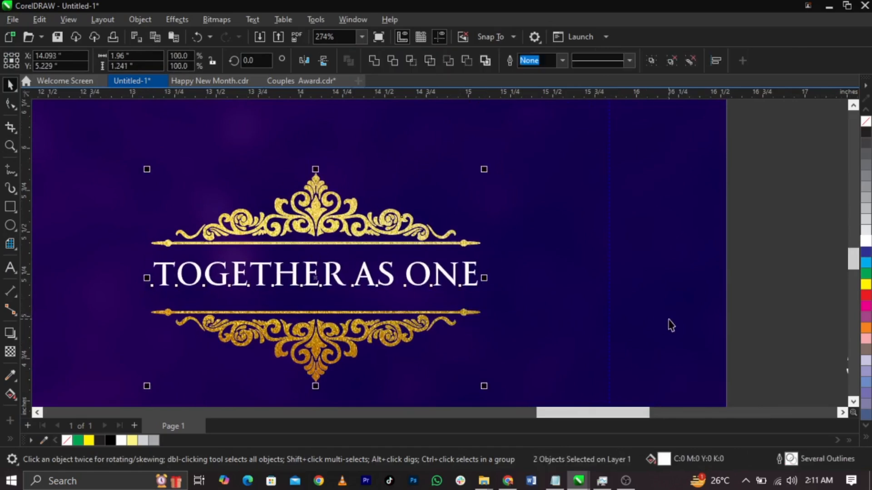
key("Escape")
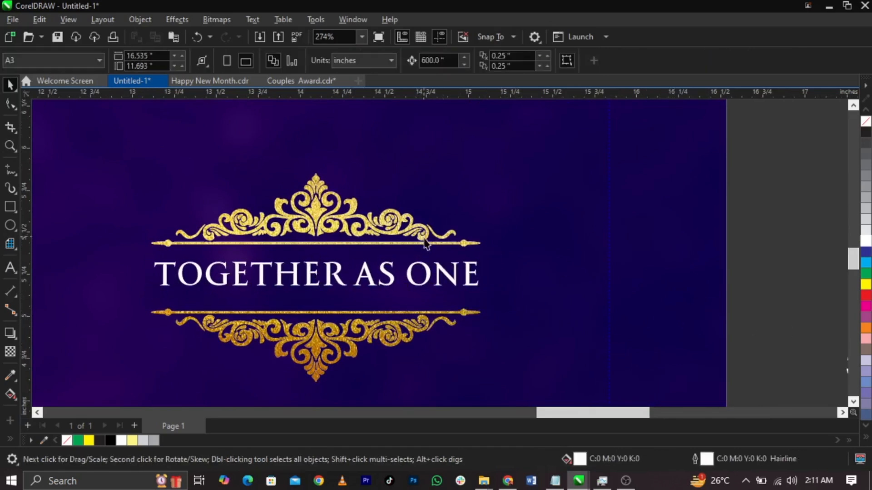
left_click(431, 248)
scroll(512, 226, "down", 5)
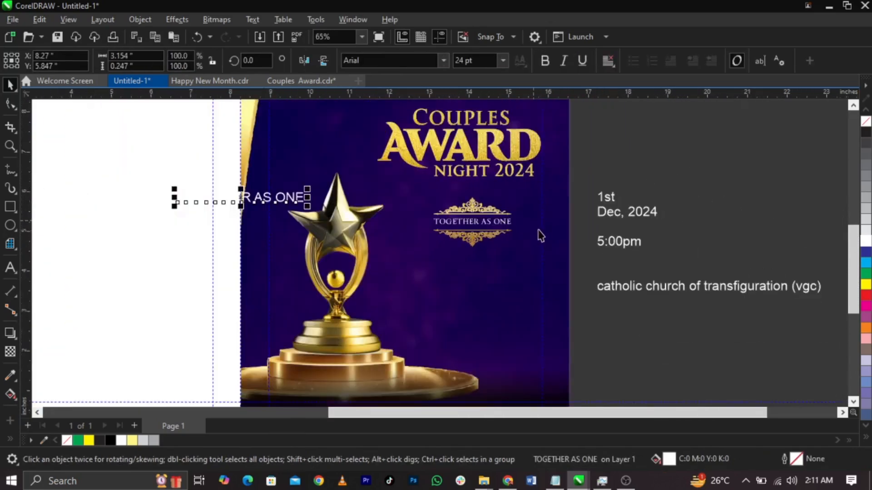
Step: Undo the stray text copy and paste a copy of the ornament's gold texture beside the page
key("ctrl+z")
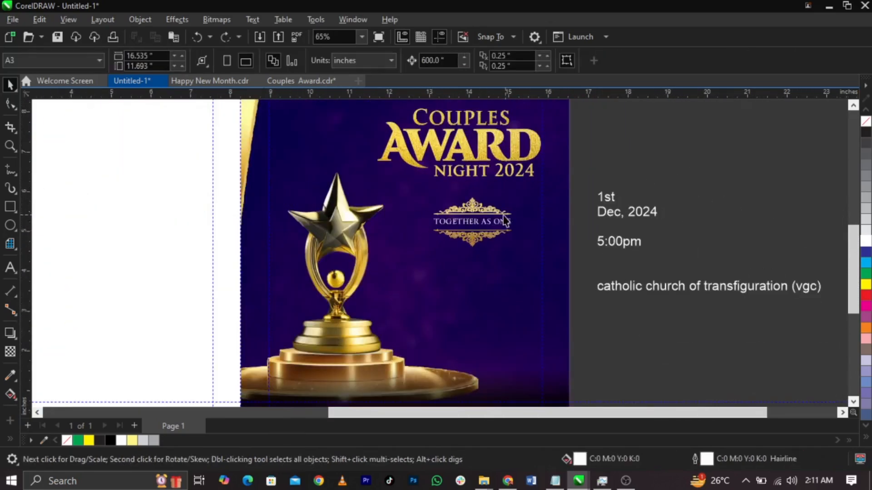
double_click(508, 221)
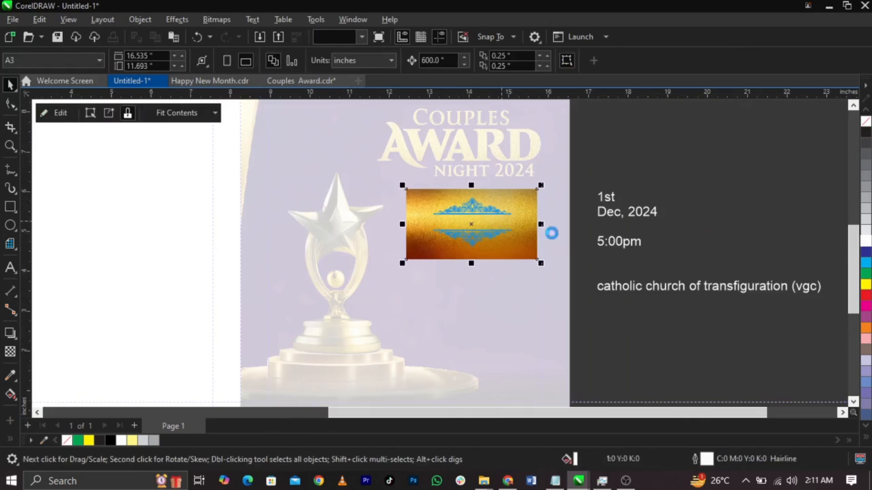
left_click(556, 234, "ctrl")
key("ctrl+v")
scroll(486, 222, "up", 2)
left_click_drag(486, 221, 694, 280)
Step: PowerClip the gold texture into the TOGETHER AS ONE text, then select the text and ornaments
scroll(596, 253, "up", 2)
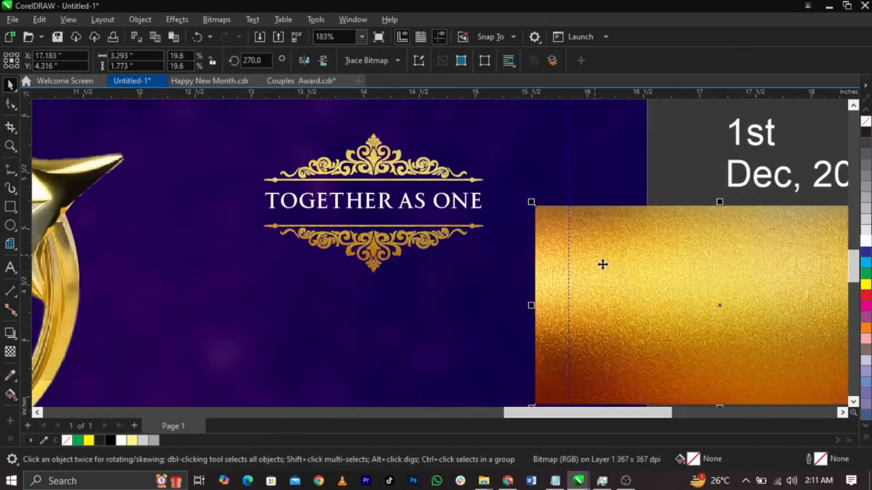
right_click(603, 263)
left_click(634, 276)
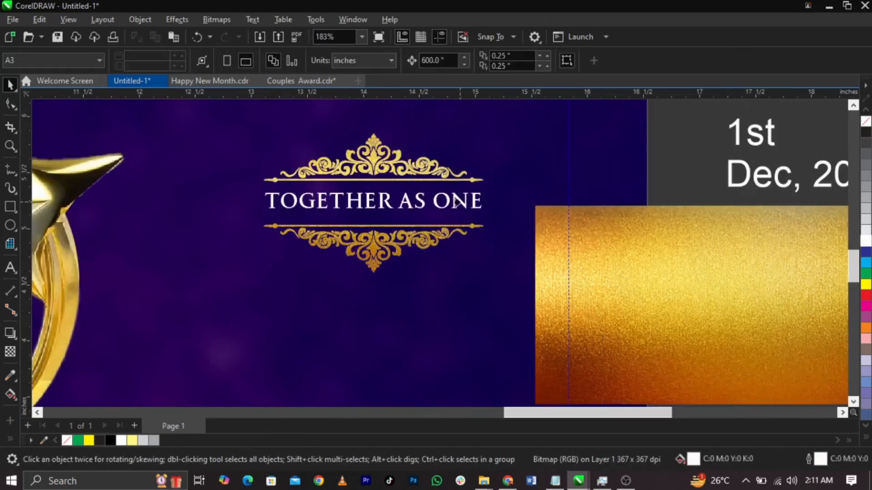
left_click(456, 201)
left_click(669, 235)
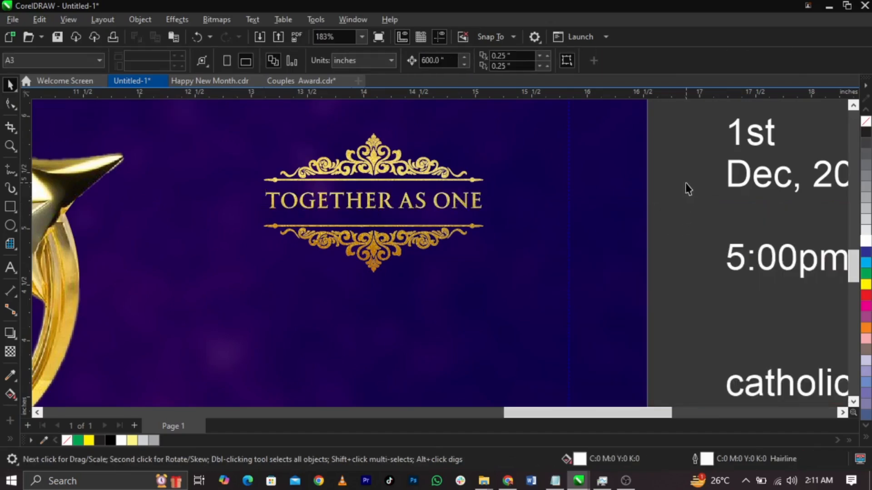
scroll(518, 230, "down", 2)
left_click_drag(570, 182, 377, 272)
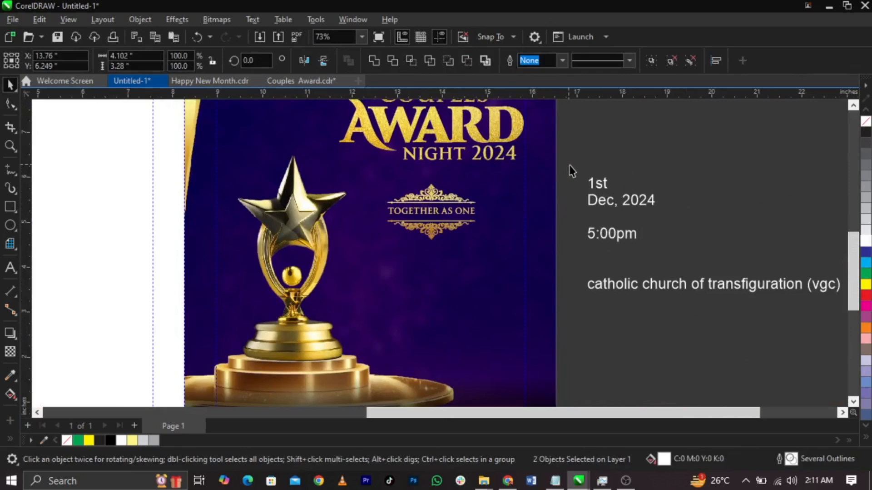
Step: Group TOGETHER AS ONE with its ornaments into an emblem and enlarge it slightly
key("ctrl+g")
scroll(413, 223, "up", 1)
left_click_drag(509, 162, 516, 161)
scroll(429, 184, "down", 1)
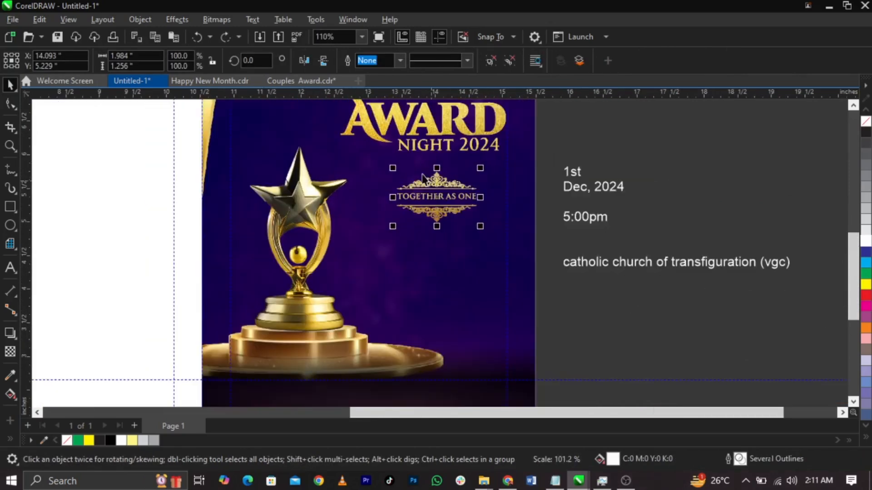
left_click(634, 247)
Step: Cut the date and time lines into a new text object set in Bebas
double_click(606, 217)
left_click_drag(610, 218, 553, 170)
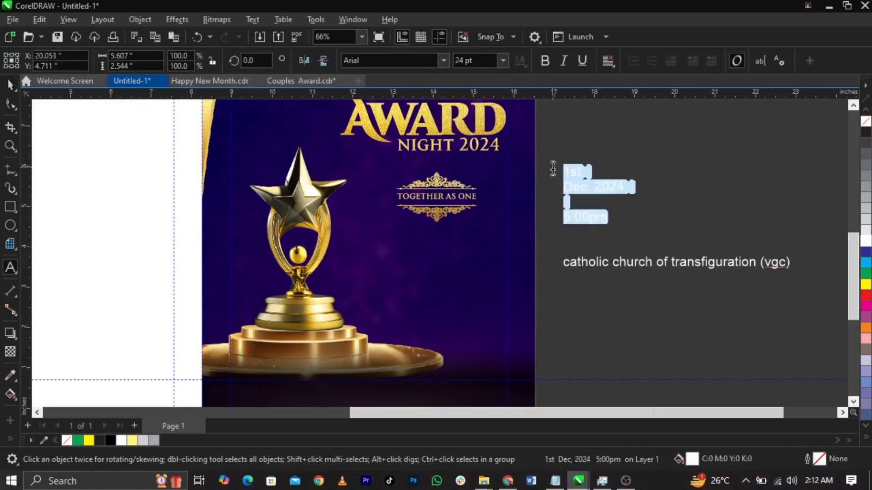
key("ctrl+x")
left_click(401, 268)
key("ctrl+v")
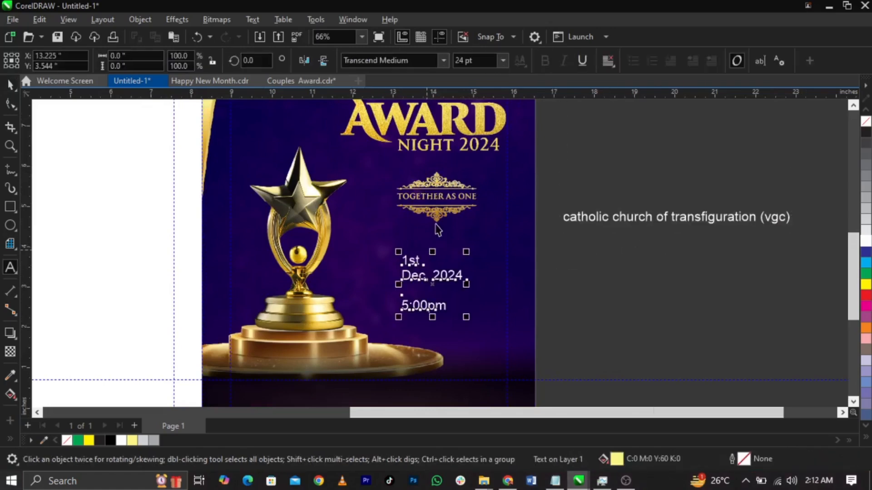
scroll(434, 259, "up", 2)
left_click(416, 64)
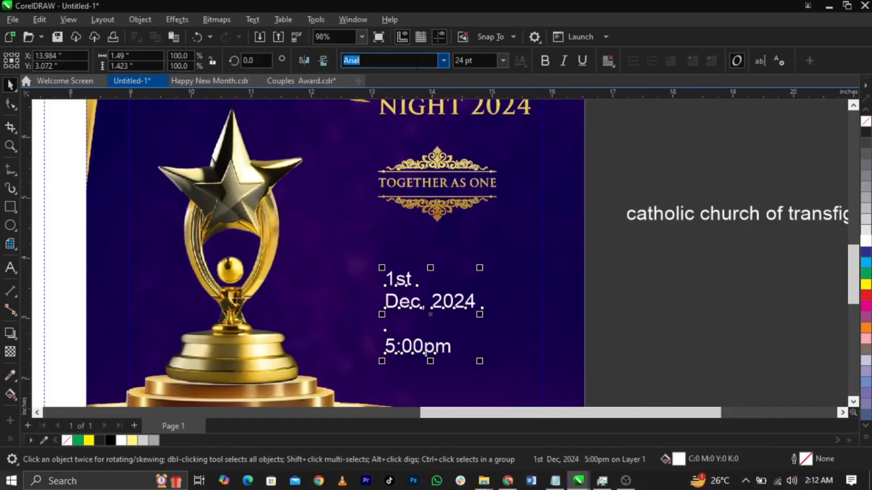
type("Bebas")
key("Return")
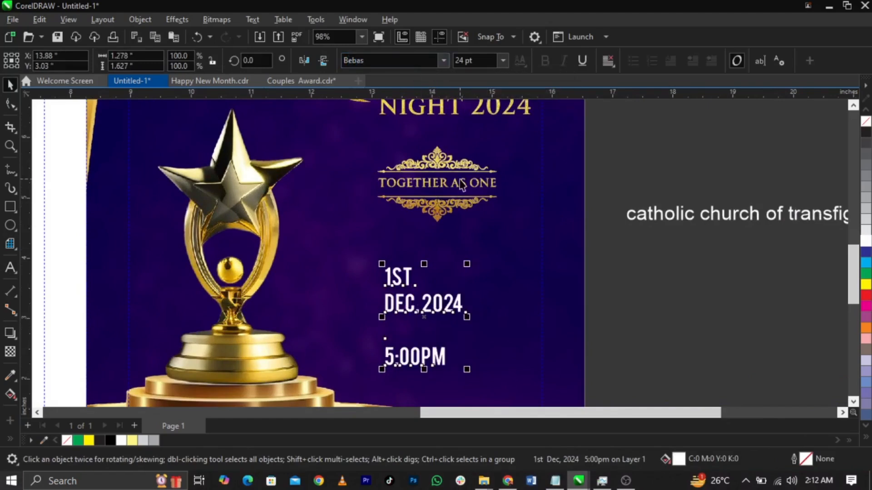
Step: Break the date text apart and move the year 2024 into its own text beside 1ST
key("ctrl+k")
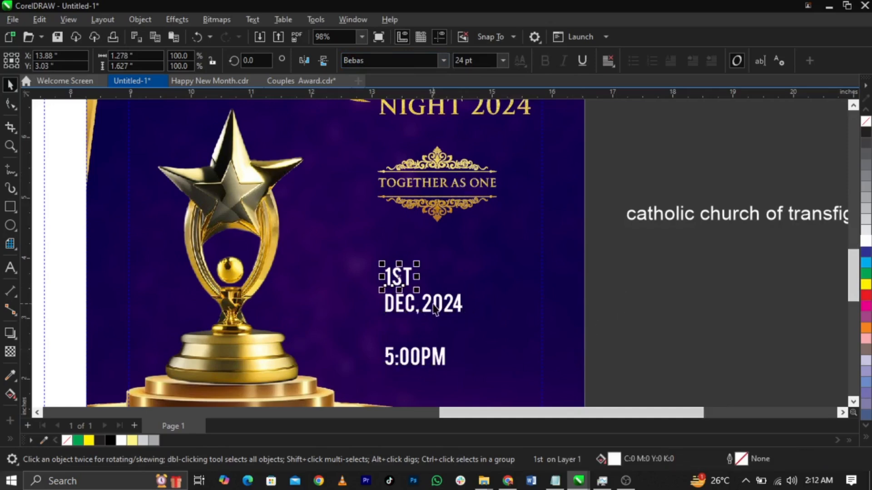
scroll(439, 302, "up", 4)
left_click(440, 291)
double_click(440, 291)
left_click_drag(407, 300, 551, 312)
key("Delete")
left_click(517, 211)
key("ctrl+v")
key("ctrl+space")
left_click_drag(527, 206, 504, 251)
Step: Split the year into 20 over 24 and move it closer to 1ST
double_click(504, 251)
left_click(544, 241)
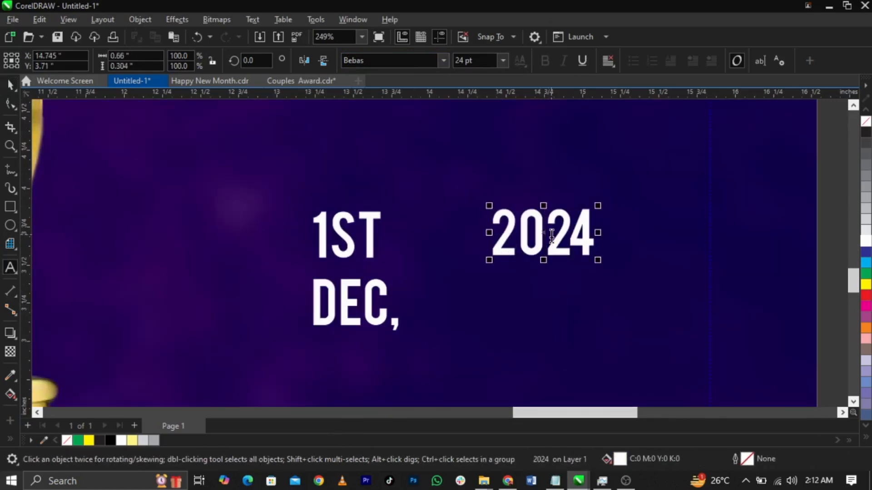
key("Return")
key("ctrl+space")
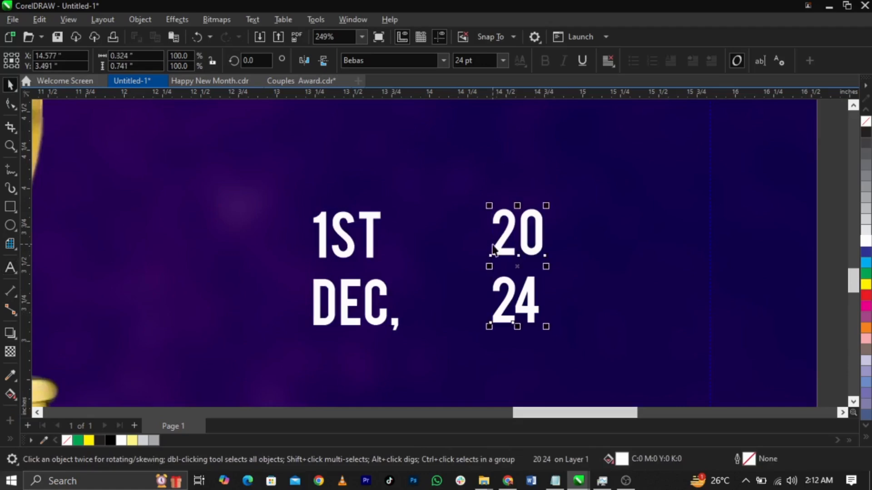
left_click_drag(509, 301, 454, 301)
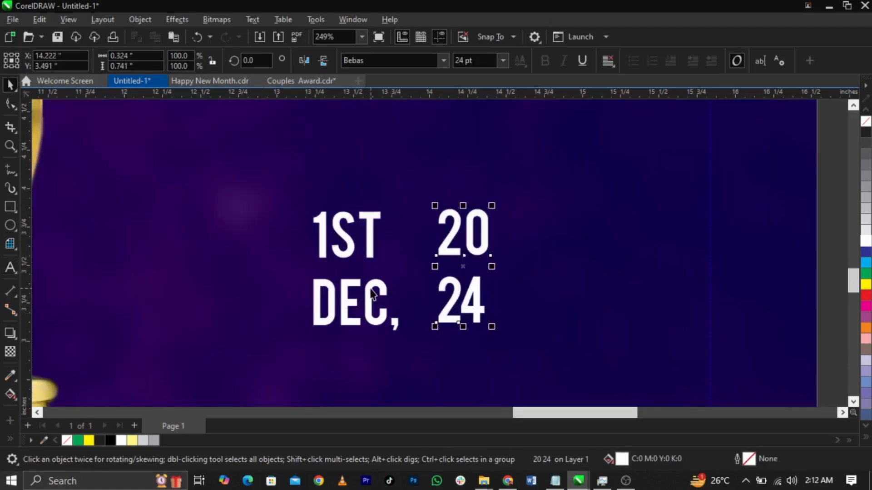
Step: Tighten the spacing of DEC, and 20/24, placing DEC, under 1ST and aligning the columns
left_click(375, 295)
left_click(10, 104)
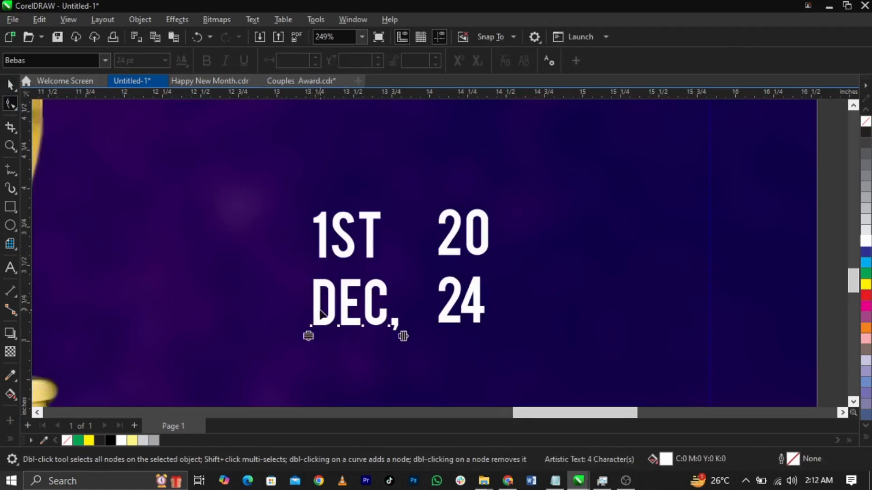
key("space")
left_click_drag(334, 314, 335, 302)
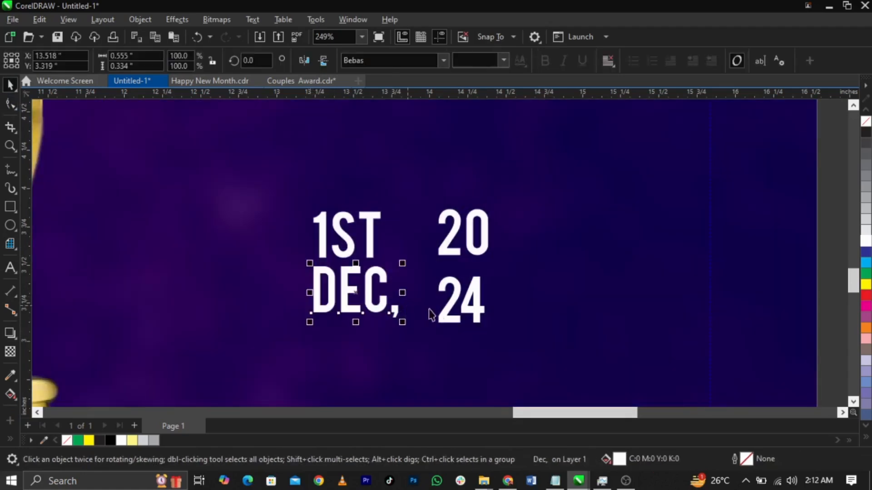
left_click(448, 307)
left_click(6, 102)
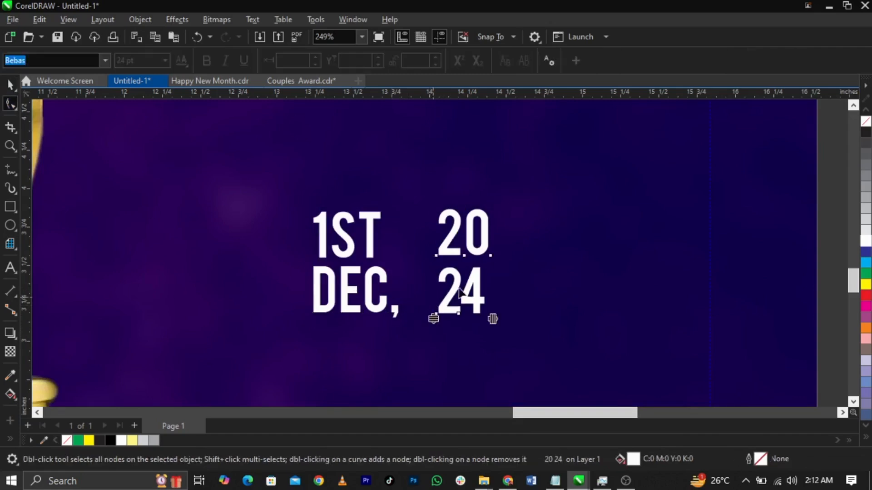
key("space")
left_click_drag(469, 292, 469, 292)
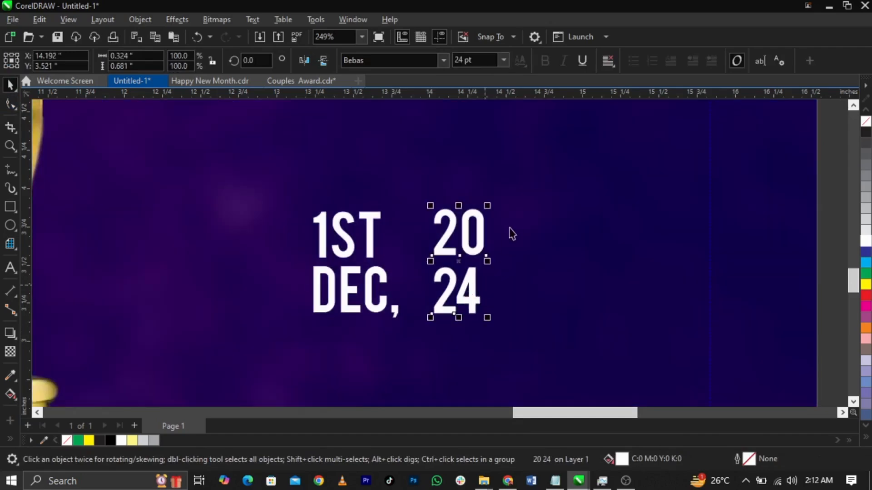
Step: Fill all three date pieces light yellow
left_click_drag(545, 192, 180, 363)
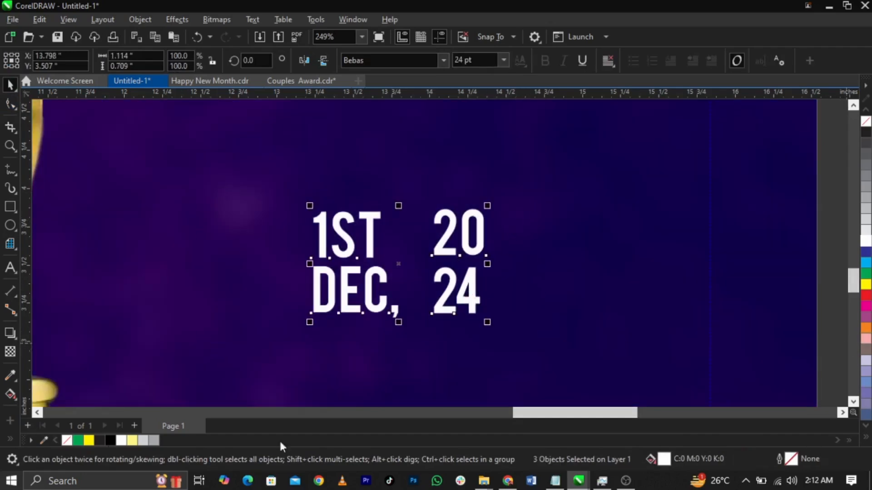
left_click(866, 437)
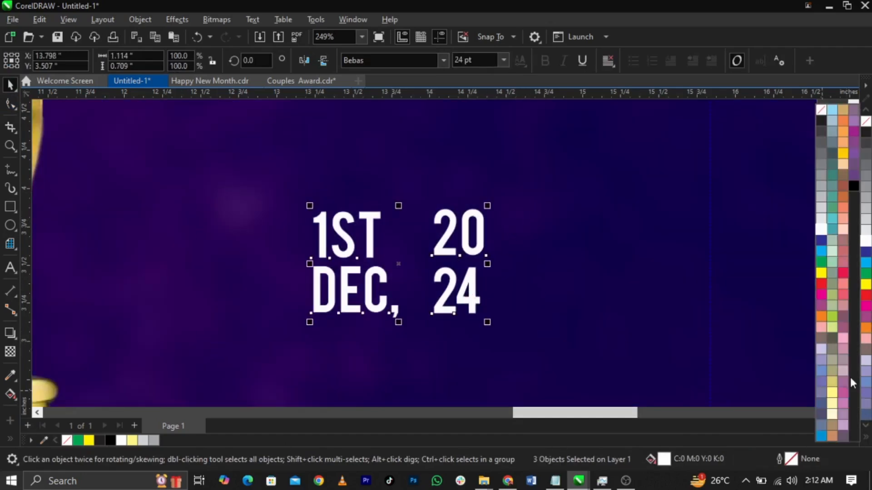
left_click(833, 395)
left_click(210, 151)
Step: Draw a thin light-yellow vertical divider between the date columns and move the block under the emblem
key("F5")
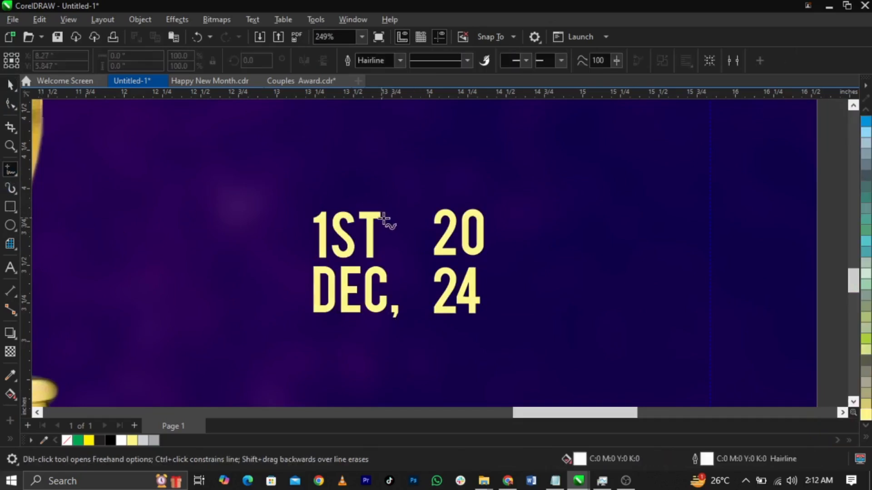
left_click(415, 214)
left_click(416, 317)
key("space")
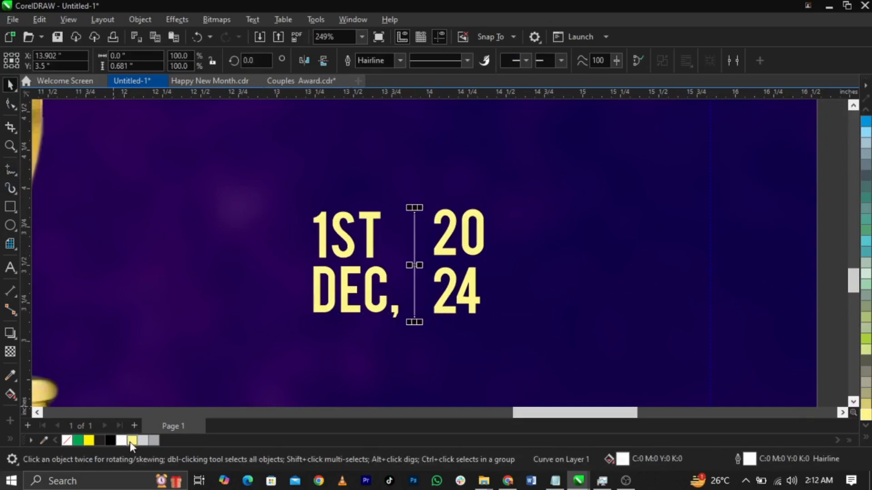
right_click(132, 440)
left_click_drag(837, 212, 247, 341)
scroll(416, 256, "down", 2)
left_click_drag(428, 289, 440, 276)
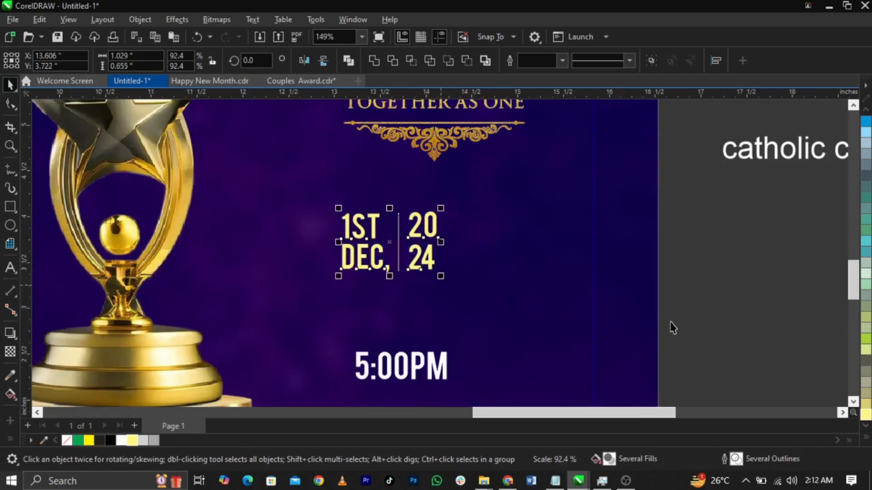
Step: Move the 5:00PM text up, and duplicate the divider and 20/24 to the right
left_click(626, 303)
left_click_drag(434, 360, 540, 295)
scroll(466, 249, "up", 2)
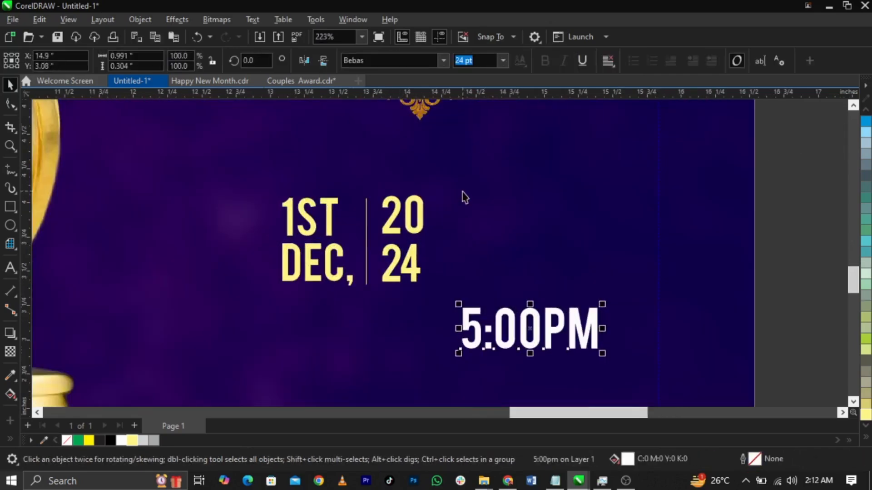
left_click_drag(336, 178, 495, 318)
left_click_drag(400, 261, 500, 258)
right_click(500, 258)
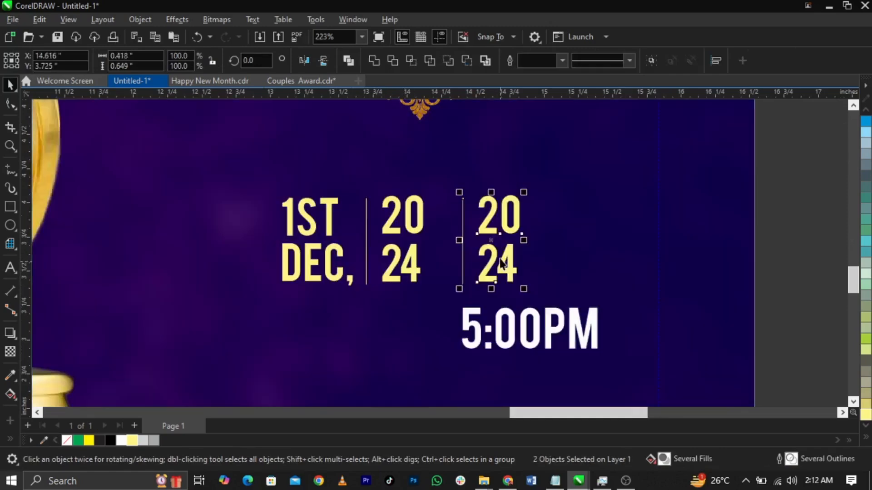
left_click(566, 251)
Step: Change the copied year to 5:00 and add a PM line beneath it
double_click(512, 220)
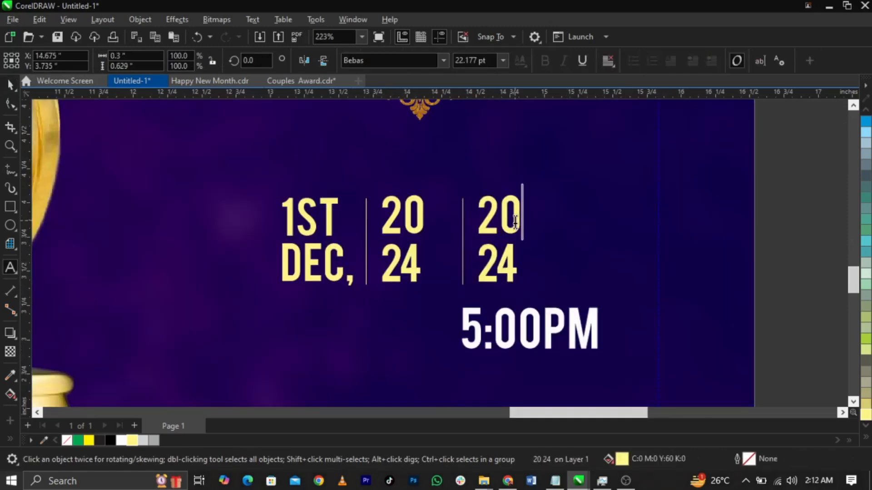
key("ctrl+a")
type("5:00")
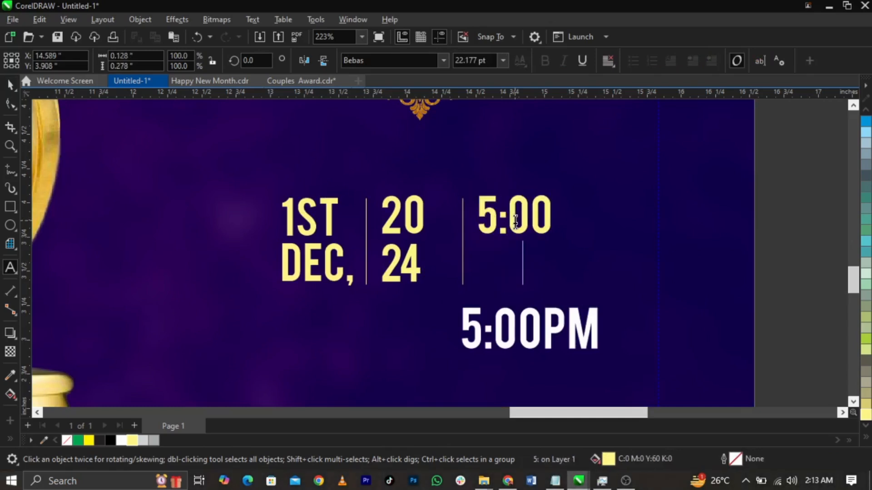
key("ctrl+space")
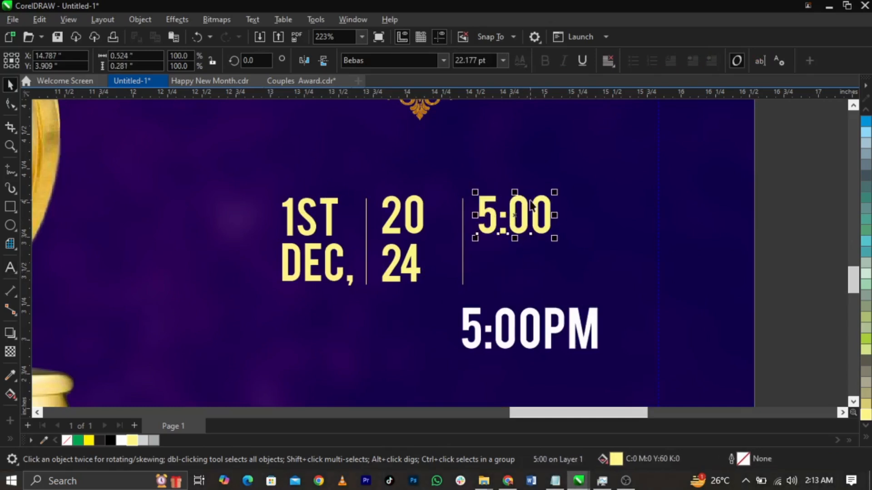
left_click_drag(525, 207, 523, 265)
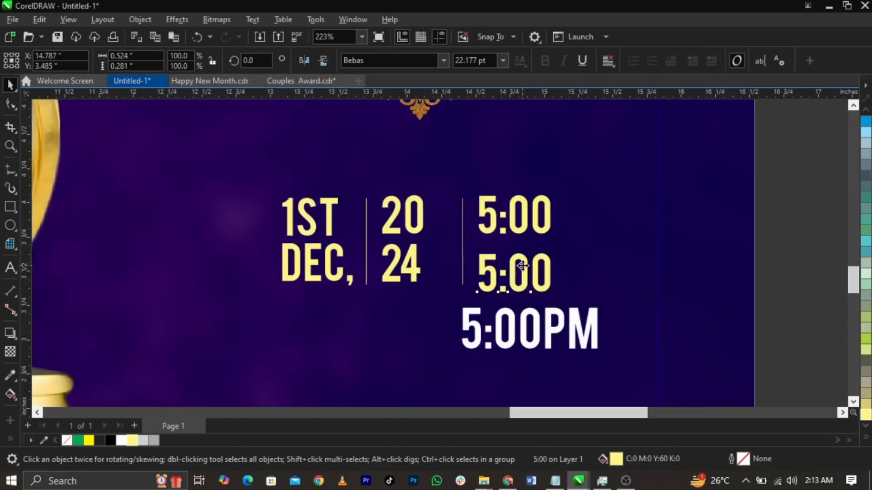
double_click(523, 262)
type("PM")
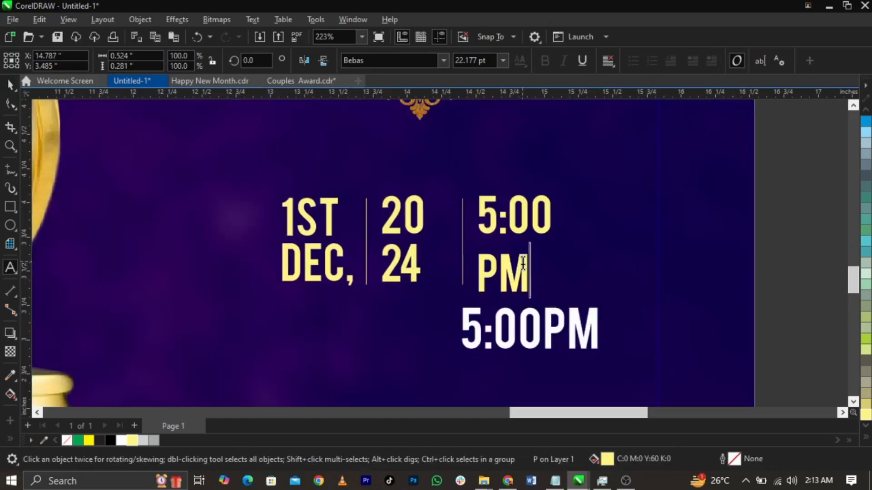
key("ctrl+space")
scroll(523, 262, "up", 4)
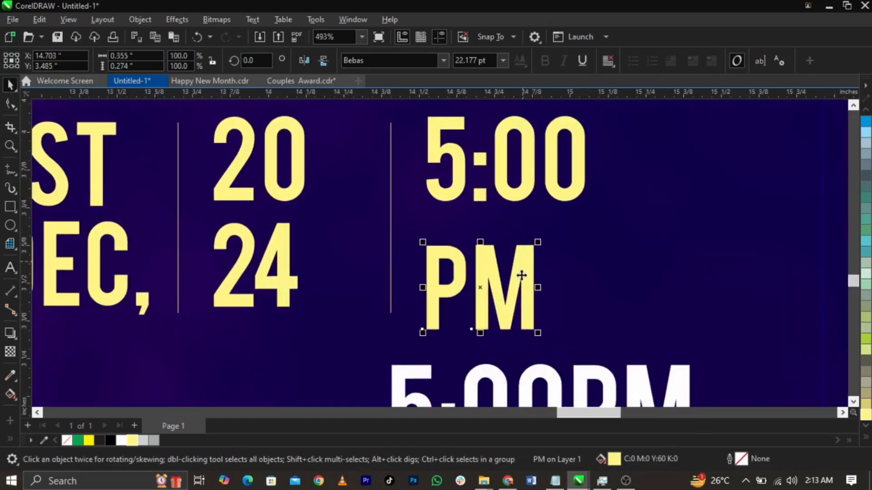
left_click_drag(521, 274, 521, 257)
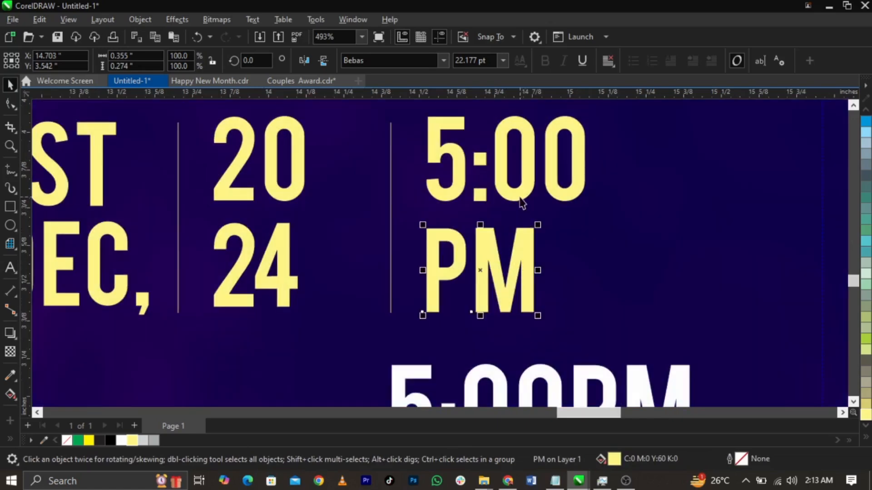
Step: Delete the old white 5:00PM text
left_click(519, 195)
scroll(485, 271, "down", 3)
scroll(485, 273, "down", 5)
left_click_drag(695, 281, 456, 370)
key("Delete")
Step: Scale up the whole yellow date and time block
left_click_drag(689, 339, 278, 193)
scroll(522, 227, "up", 2)
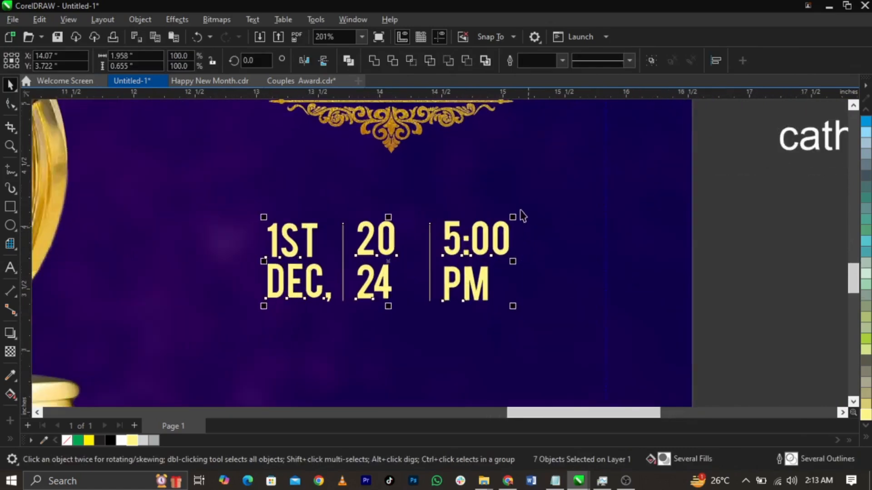
left_click_drag(514, 216, 556, 213)
scroll(556, 213, "down", 2)
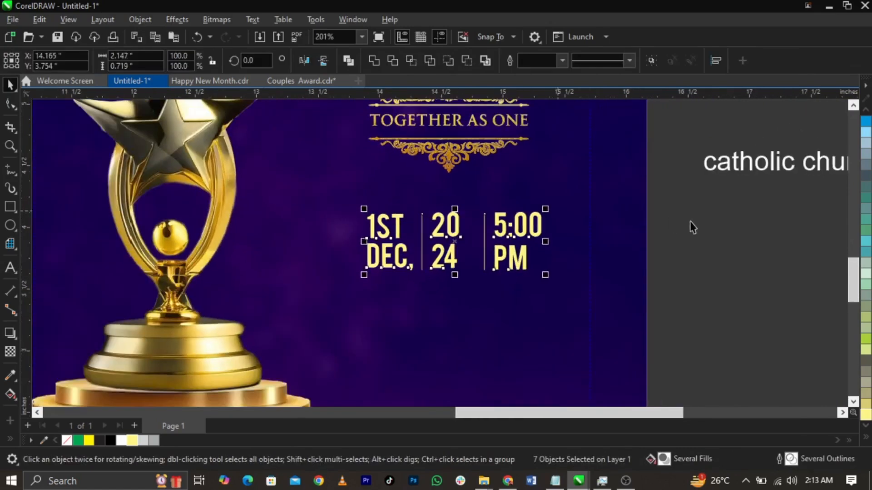
left_click(694, 220)
scroll(749, 179, "down", 1)
Step: Bring the church name text onto the page below the date and delete its blank lines
left_click_drag(523, 257, 455, 271)
scroll(609, 268, "up", 2)
double_click(304, 274)
left_click_drag(303, 271, 231, 140)
key("BackSpace")
key("BackSpace")
key("BackSpace")
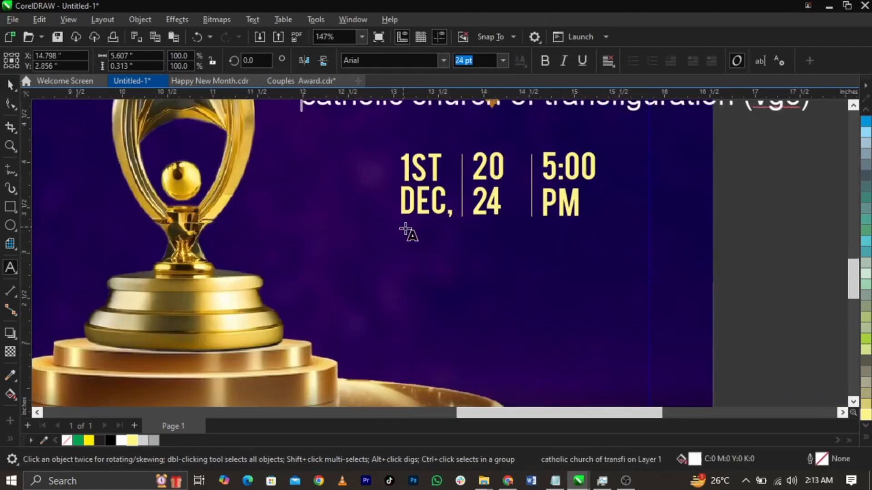
key("BackSpace")
key("BackSpace")
key("BackSpace")
scroll(463, 181, "down", 2)
key("ctrl+space")
left_click_drag(541, 155, 545, 306)
Step: Set the church name in Bebas, break it before TRANSFIGURATION, centre the lines, and shrink it under the date
type("Bebas")
key("Return")
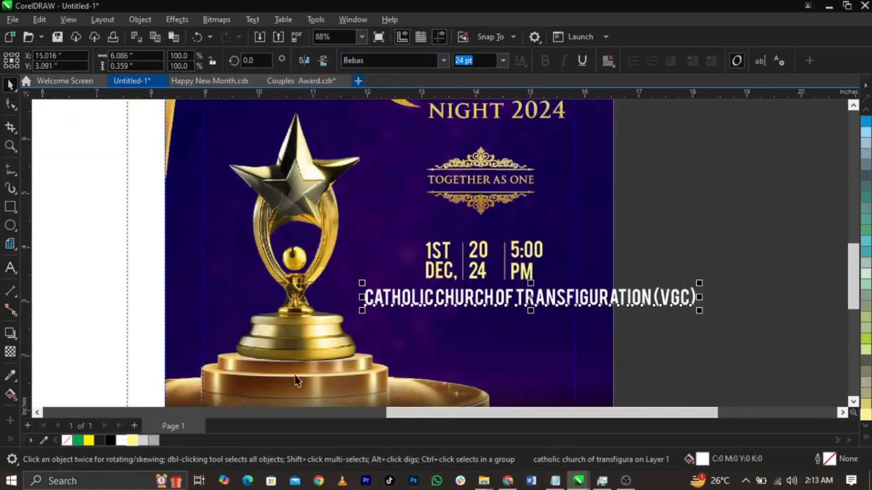
scroll(575, 338, "up", 3)
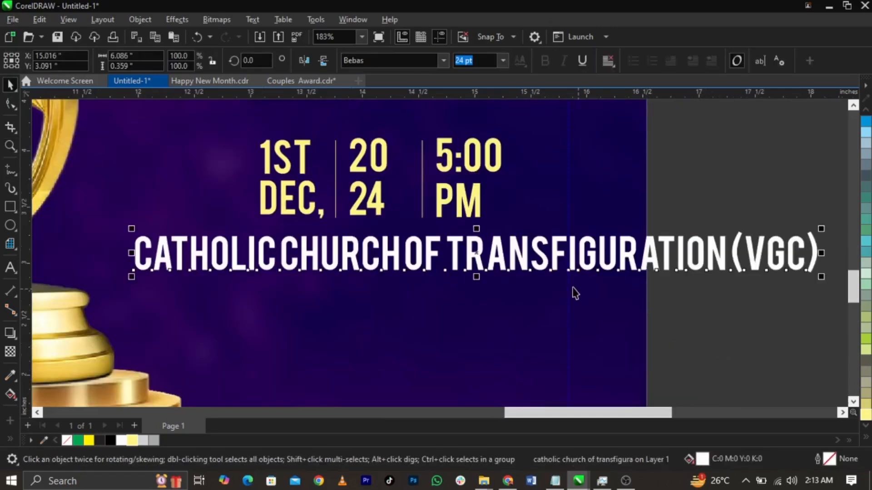
double_click(447, 263)
key("Return")
key("ctrl+a")
key("ctrl+e")
key("ctrl+space")
left_click_drag(508, 329, 534, 295)
Step: Colour the word TRANSFIGURATION light yellow
double_click(533, 294)
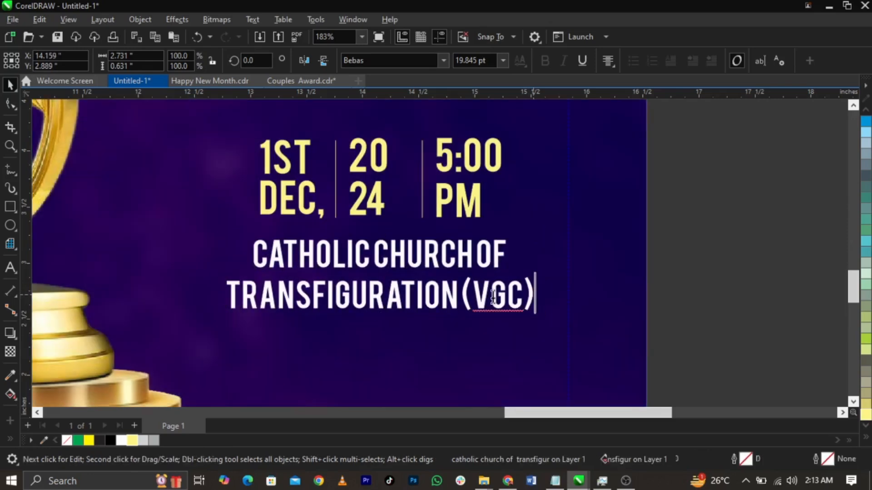
left_click_drag(459, 295, 226, 295)
left_click(131, 440)
key("ctrl+space")
left_click(655, 280)
Step: Select the date block and church name together, undoing the last alignment
scroll(655, 280, "down", 2)
scroll(655, 280, "down", 1)
left_click_drag(713, 329, 399, 184)
key("ctrl+z")
left_click_drag(705, 187, 437, 250)
left_click_drag(681, 314, 423, 218)
Step: Enlarge the church name slightly beneath the date
left_click(593, 284)
scroll(590, 289, "up", 1)
left_click(589, 287)
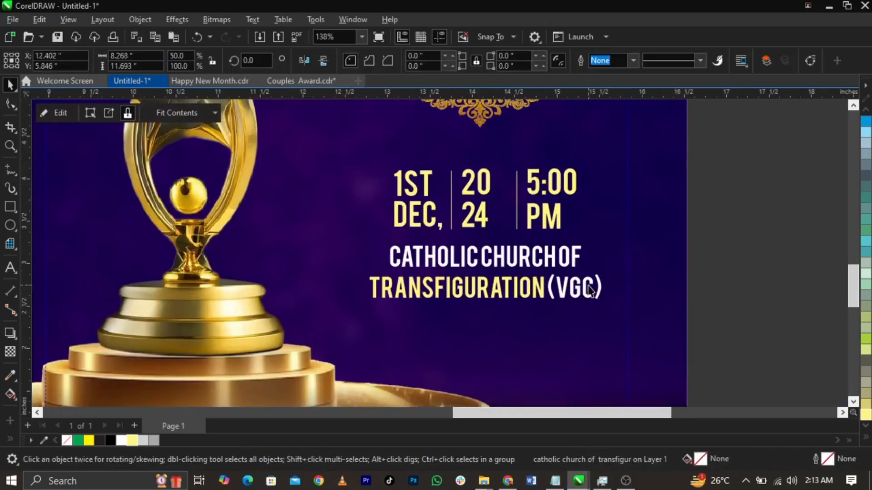
left_click(599, 293)
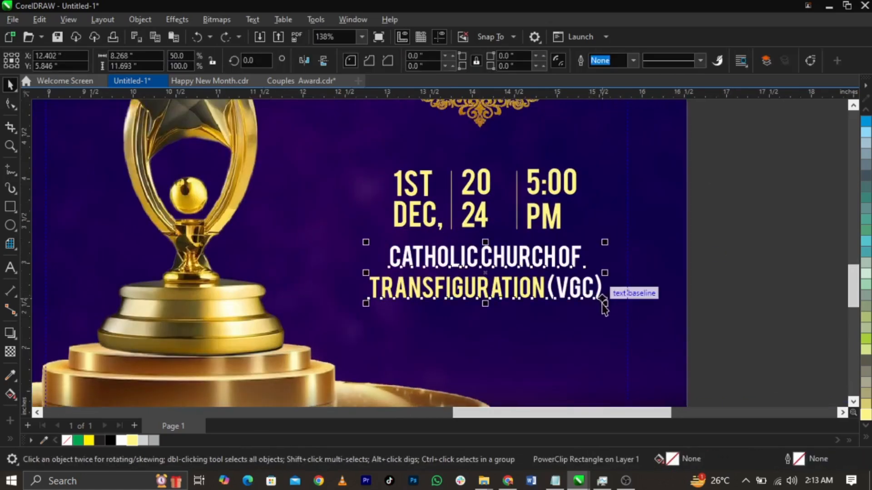
left_click_drag(607, 306, 615, 309)
scroll(568, 263, "up", 2)
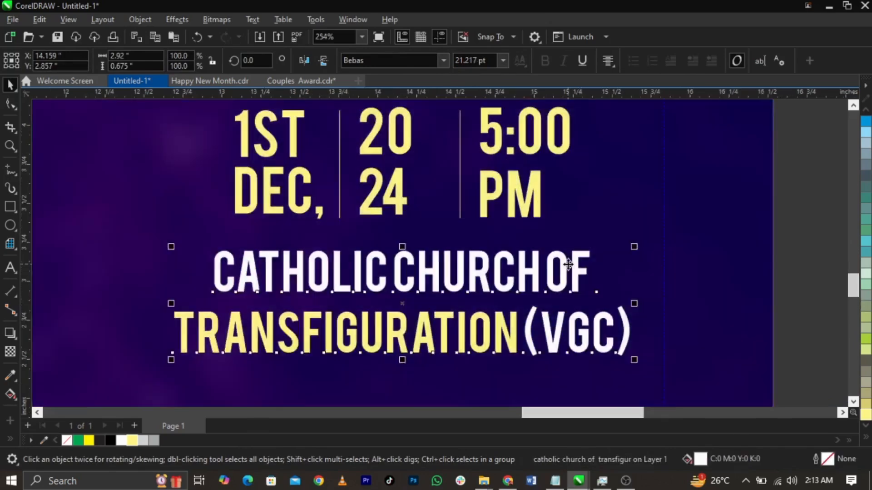
scroll(568, 264, "down", 4)
left_click_drag(673, 329, 437, 136)
scroll(672, 277, "down", 2)
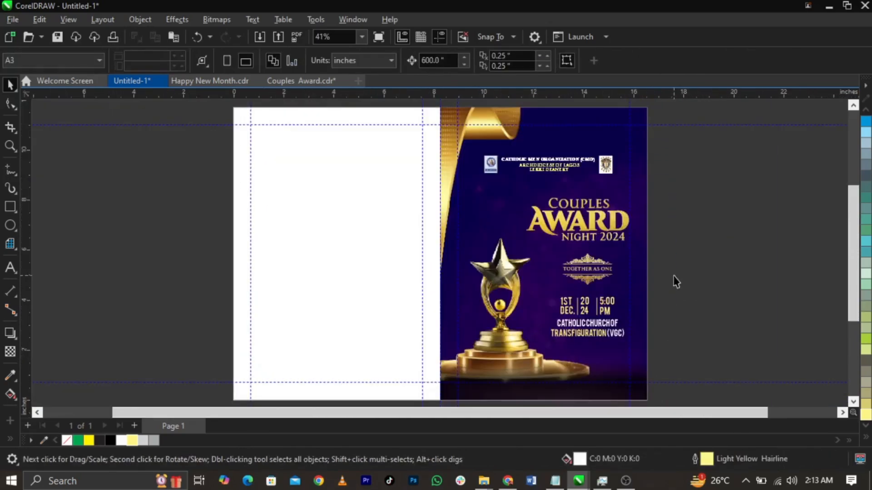
Step: Leave a mirrored copy of the front panel artwork on the blank back panel
left_click(297, 251)
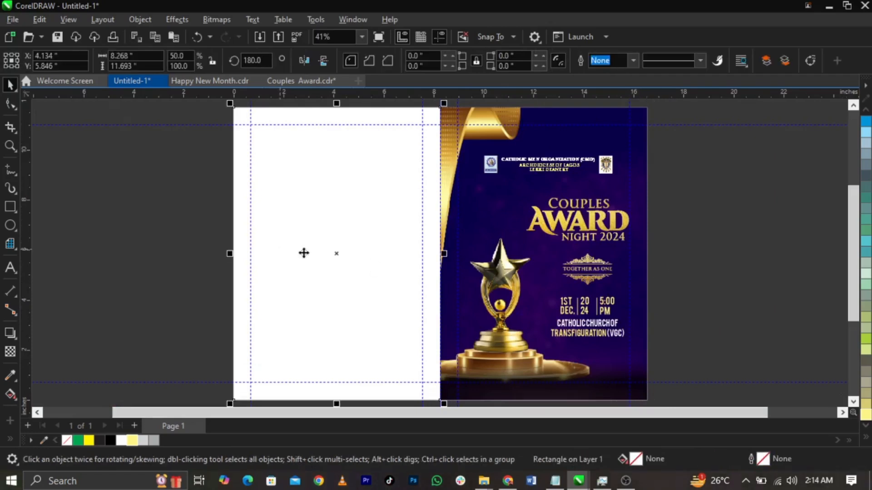
left_click(629, 321)
left_click(635, 307)
left_click_drag(650, 255, 205, 253)
right_click(205, 253)
left_click(206, 253)
Step: Inside the copied PowerClip, delete the podium and flip the gold ribbon horizontally to the left edge
double_click(357, 309)
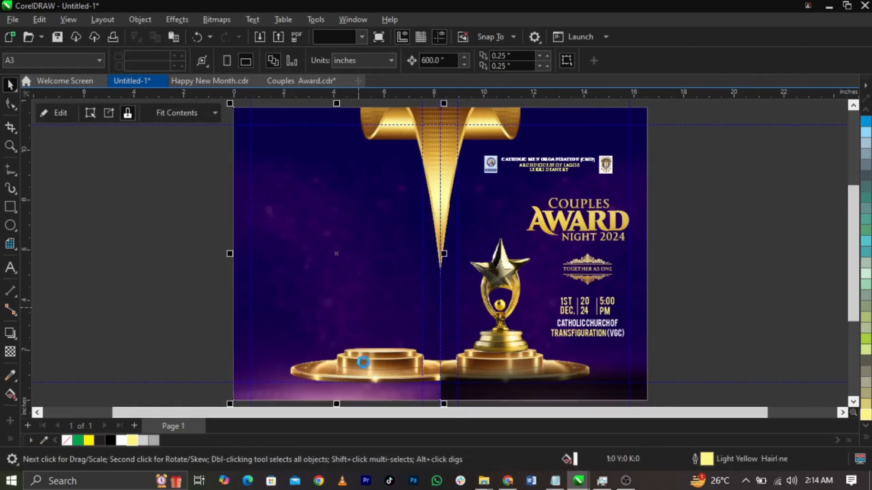
key("Delete")
scroll(414, 291, "down", 2)
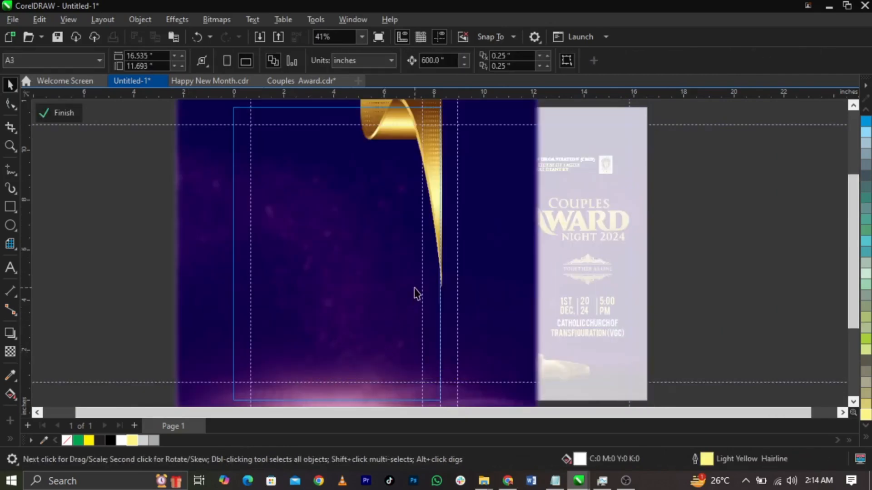
left_click(435, 202)
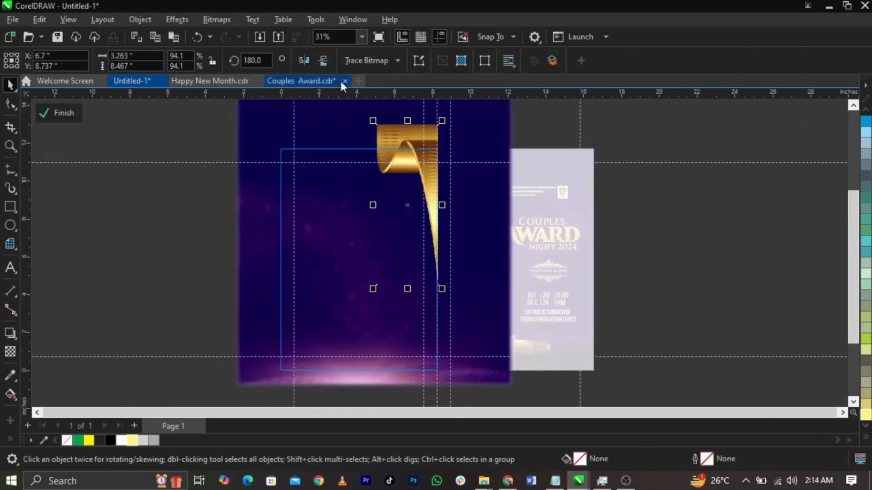
left_click(305, 60)
left_click_drag(399, 191, 299, 195)
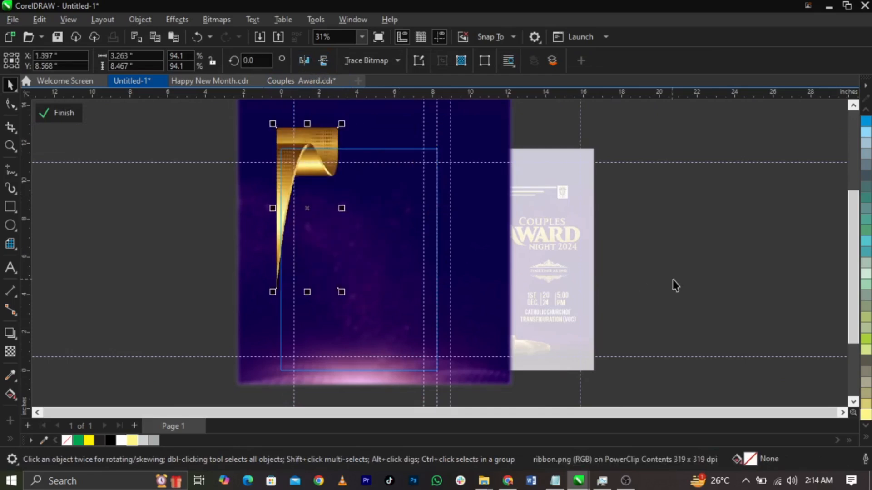
Step: Move the background image down within the back panel
left_click(673, 279, "ctrl")
left_click(416, 286, "ctrl")
left_click_drag(404, 203, 403, 299)
left_click_drag(408, 243, 408, 241)
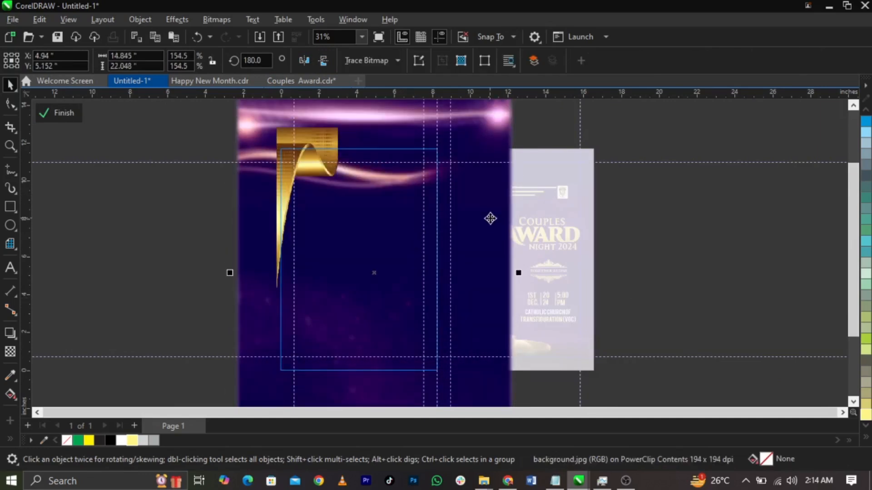
Step: Flip the gold ribbon vertically, move it down the left edge, and enlarge it
left_click(299, 176)
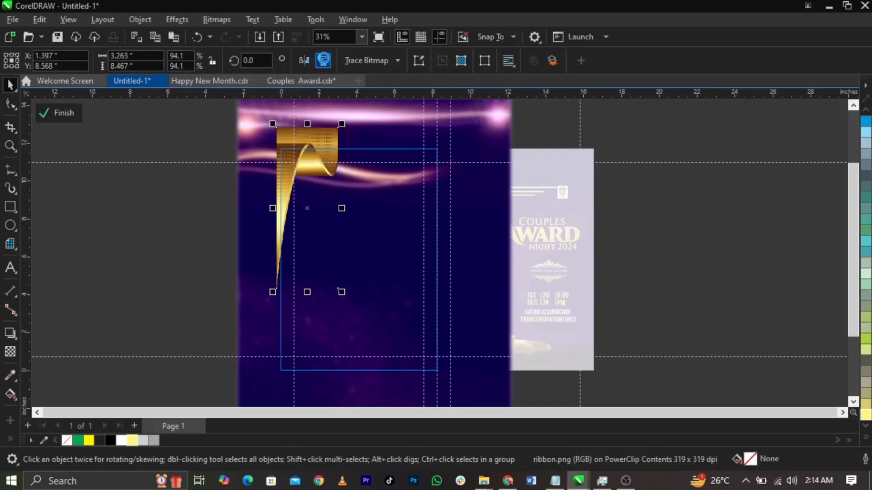
left_click(324, 60)
left_click_drag(310, 251, 307, 339)
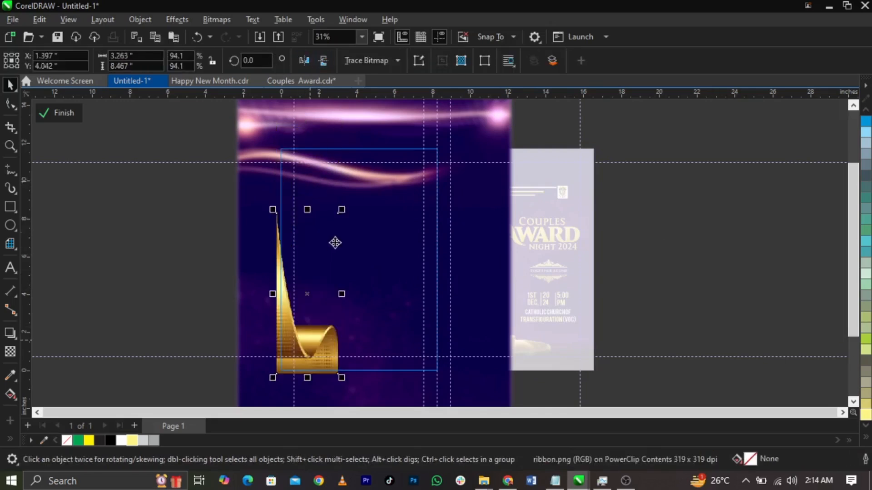
left_click_drag(341, 209, 350, 210)
Step: Shift the background slightly down and mirror it so the light streaks swap sides
left_click(410, 214)
left_click_drag(410, 216, 411, 219)
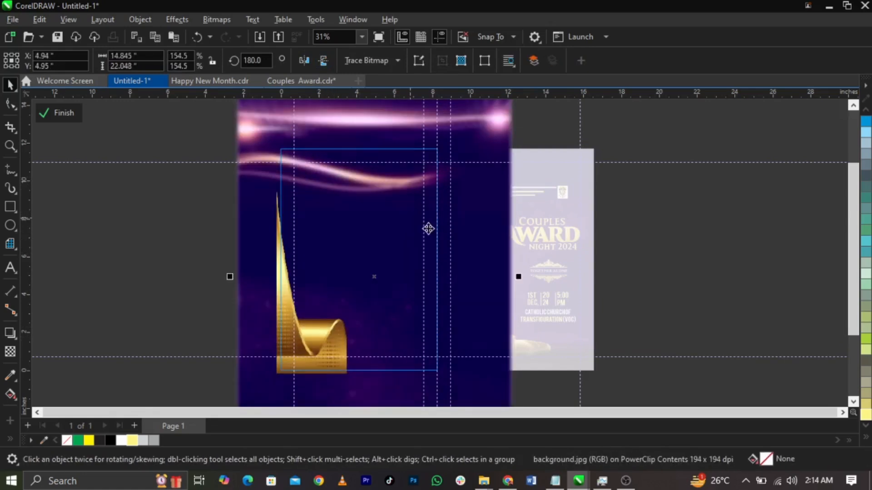
left_click(304, 60)
Step: Finish editing the back panel contents and zoom in on both panels
left_click(680, 230, "ctrl")
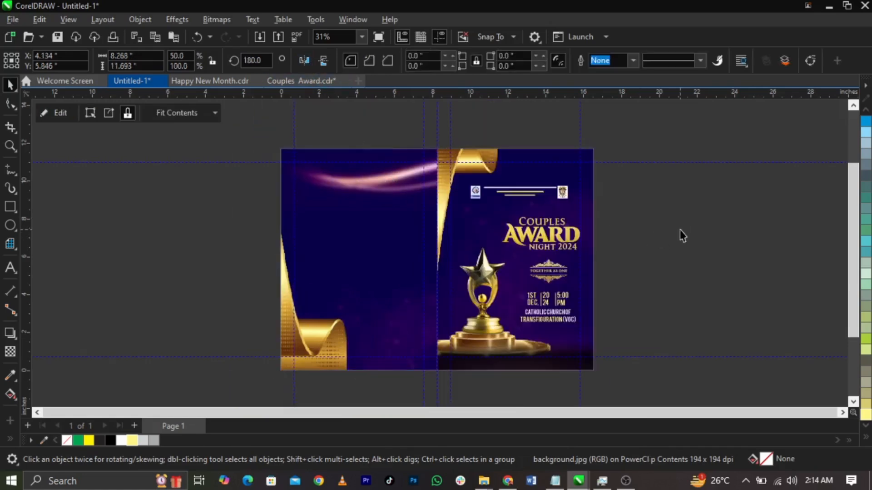
left_click(680, 230)
key("z")
left_click_drag(619, 134, 249, 384)
key("space")
Step: Copy the Couples Award Night 2024 title onto the back panel, group it, and centre it
left_click_drag(712, 196, 511, 257)
left_click_drag(575, 230, 365, 258)
key("ctrl+g")
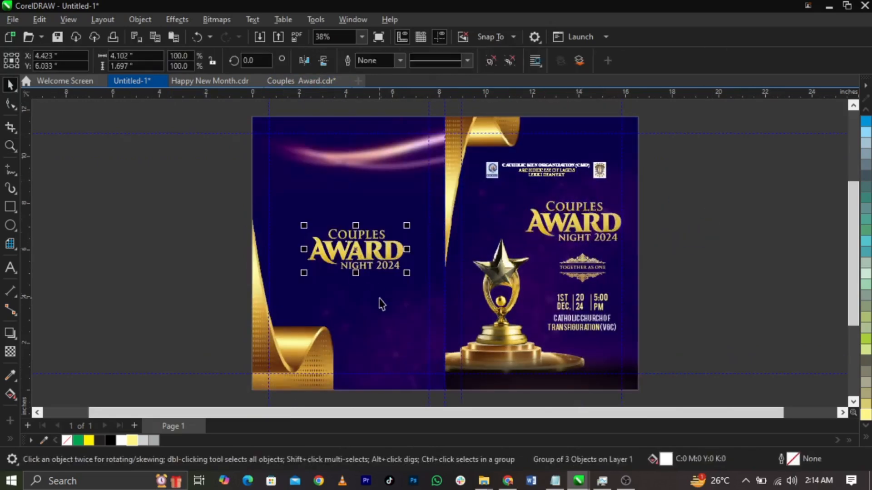
left_click(378, 298, "shift")
key("c")
Step: Fit both panels in view and show the finished cover in full-screen preview
left_click(721, 260)
key("F4")
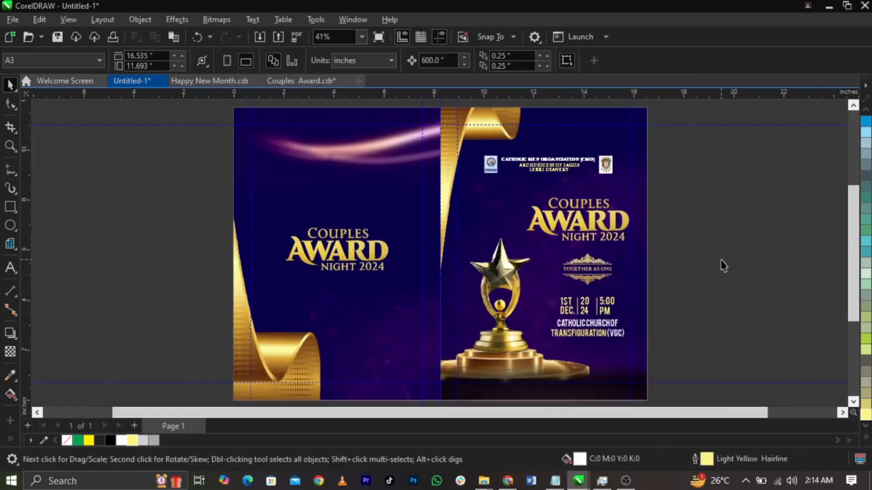
key("F9")
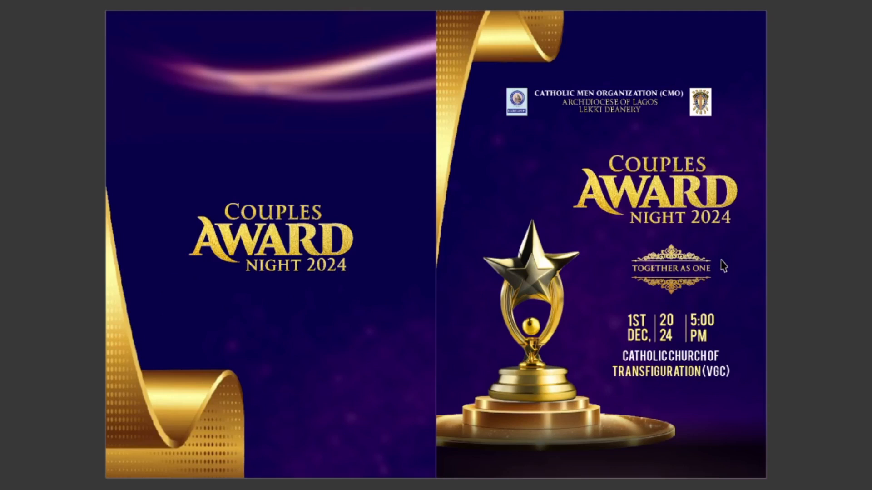